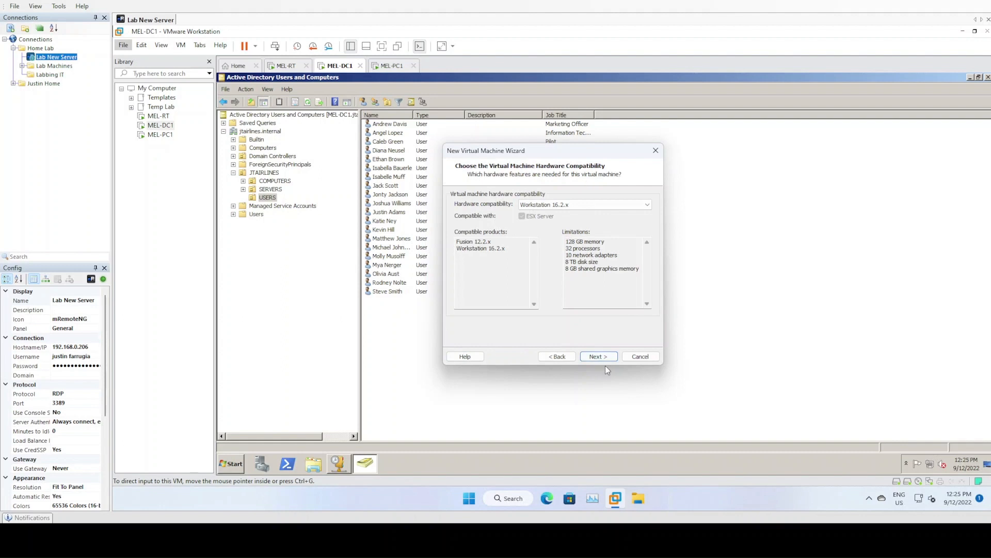
# - Use the Windows Server 2012 R2 ISO from G:\ISO\Windows\2012 R2 as the installer disc
pyautogui.click(599, 356)
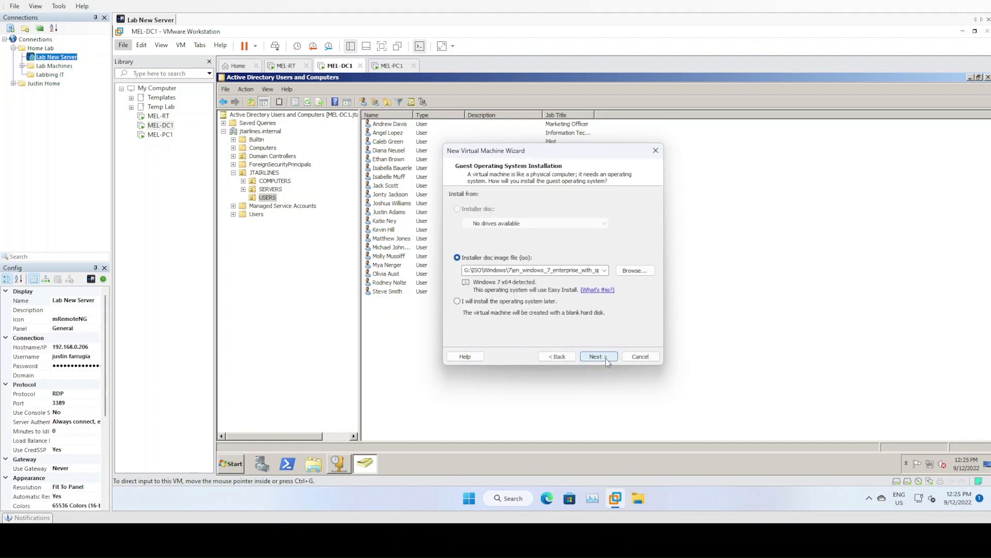
pyautogui.click(620, 272)
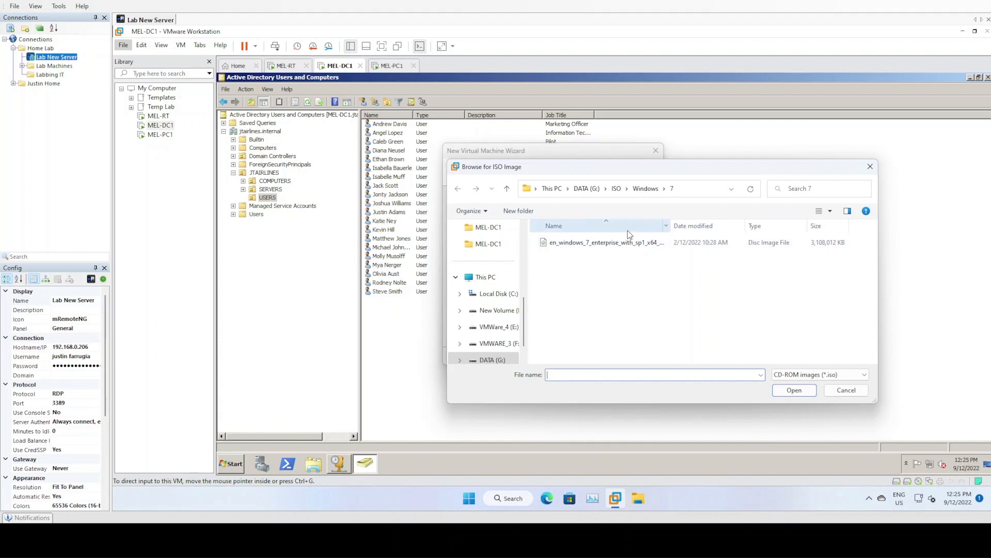
pyautogui.click(613, 194)
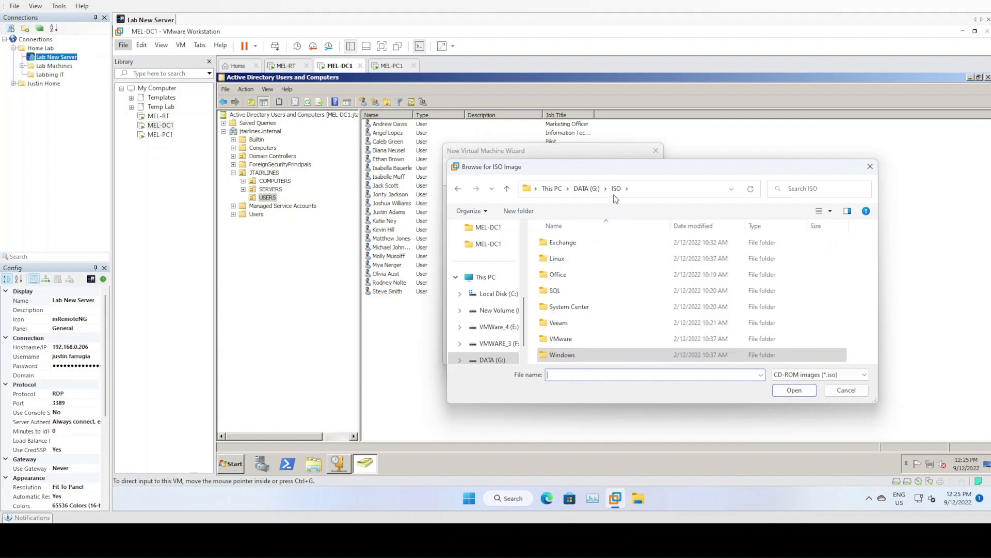
pyautogui.doubleClick(572, 354)
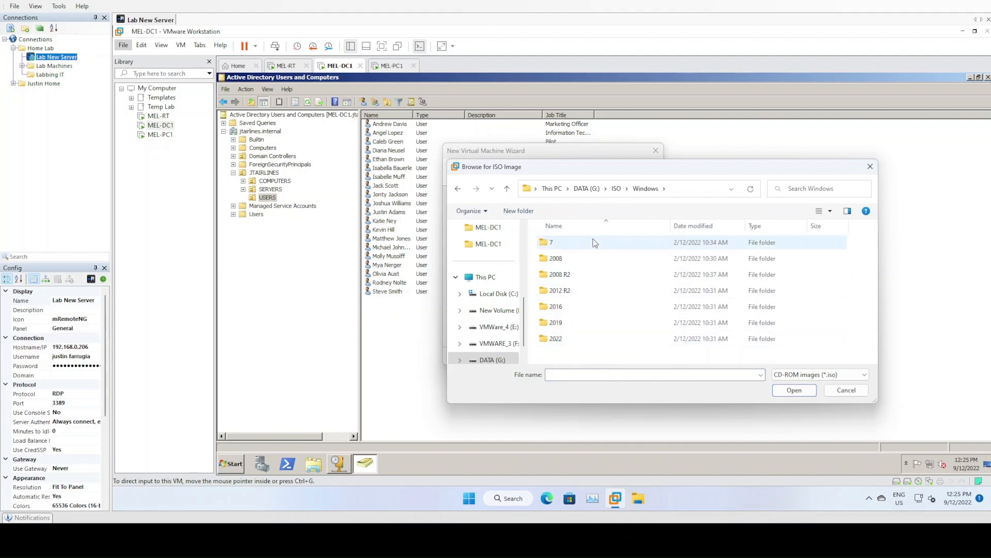
pyautogui.doubleClick(577, 288)
pyautogui.doubleClick(593, 242)
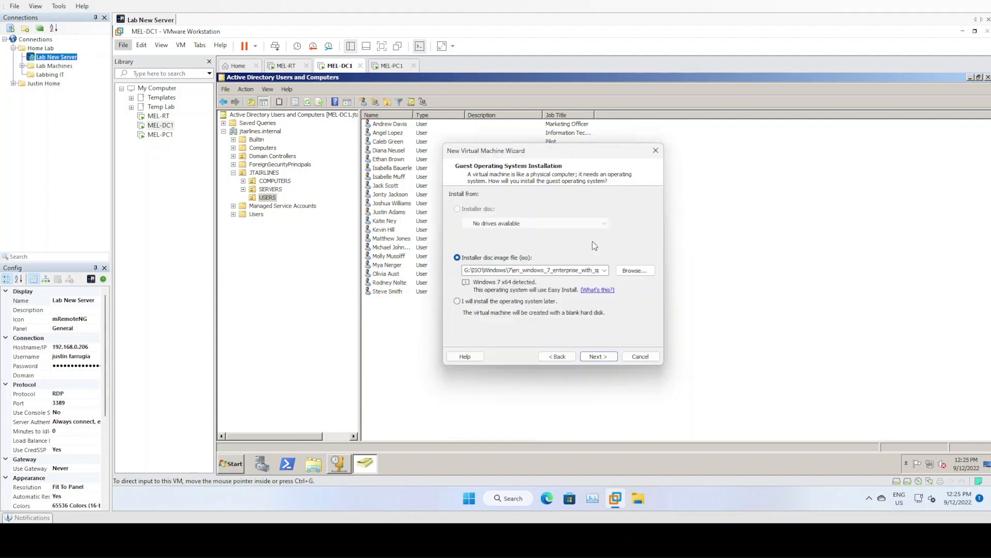
pyautogui.click(597, 355)
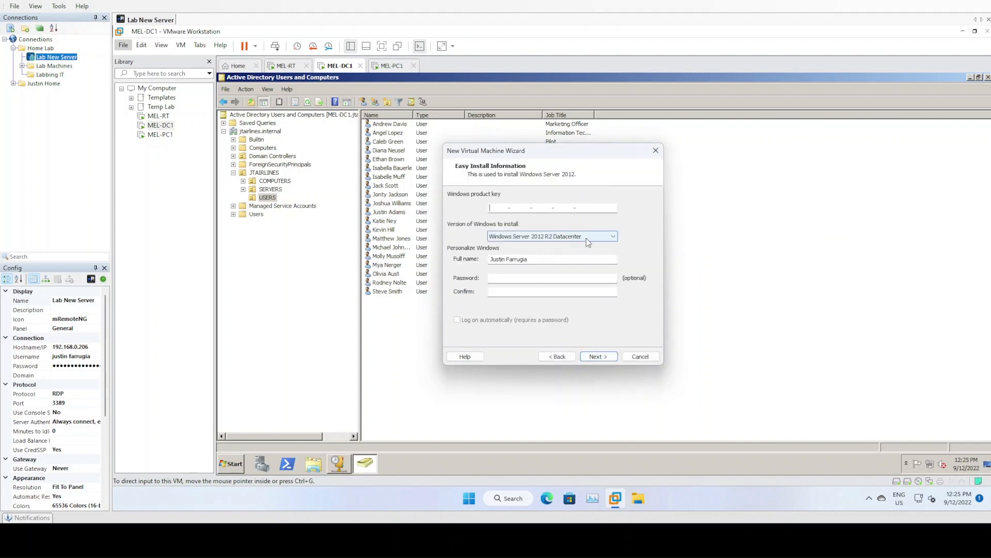
# - Keep Windows Server 2012 R2 Datacenter as the Easy Install edition
pyautogui.click(605, 237)
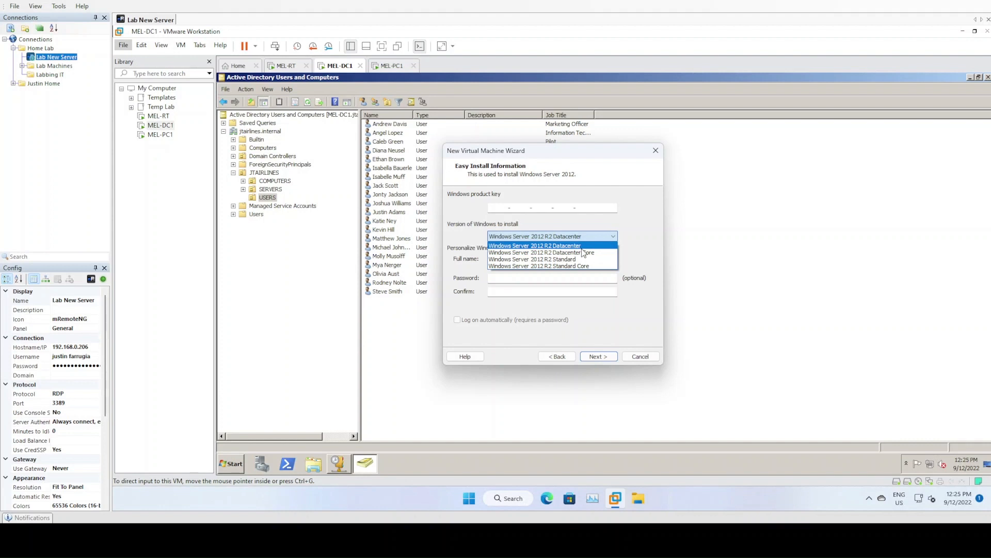
pyautogui.click(562, 246)
pyautogui.click(558, 238)
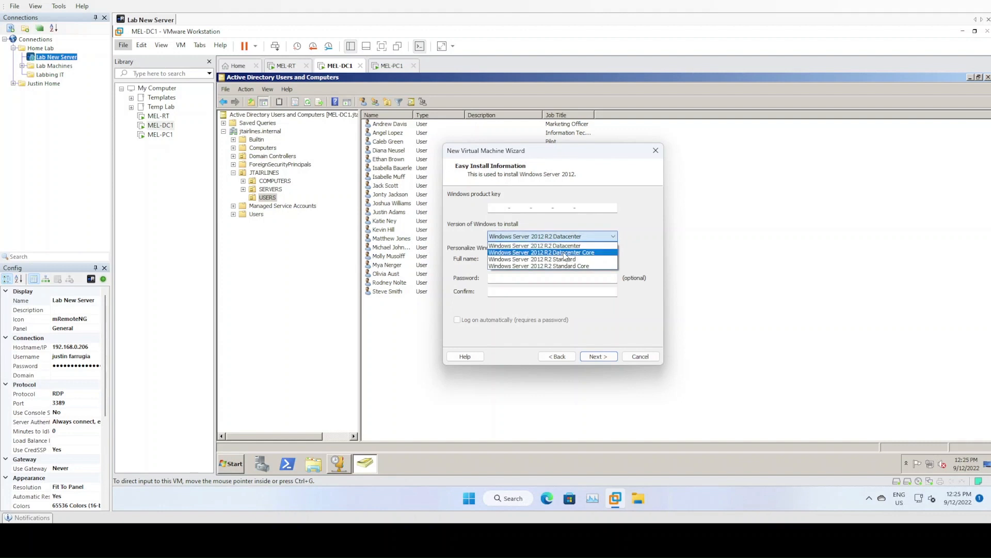
pyautogui.click(553, 245)
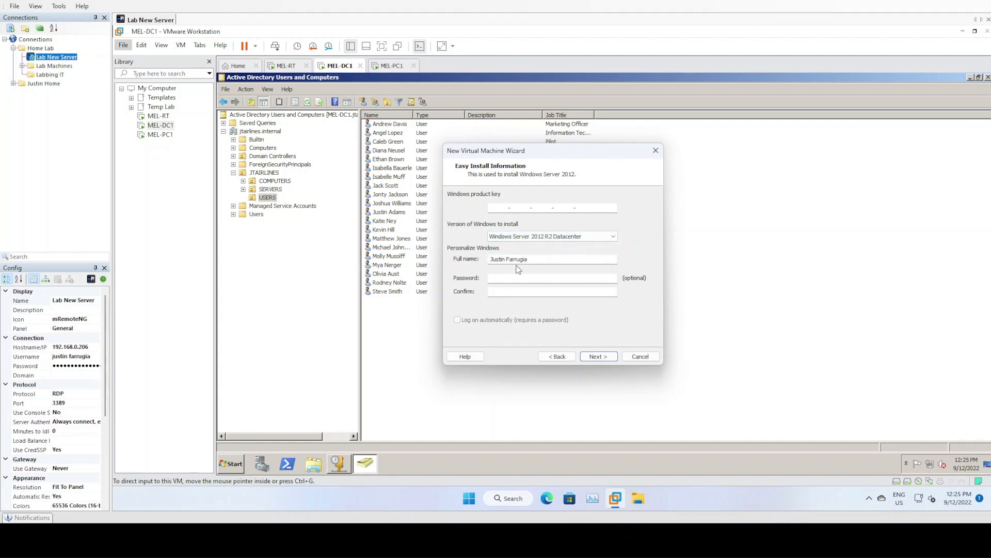
# - Replace the full name with DefaultUser, then enter and confirm the password
pyautogui.moveTo(538, 259); pyautogui.dragTo(488, 260)
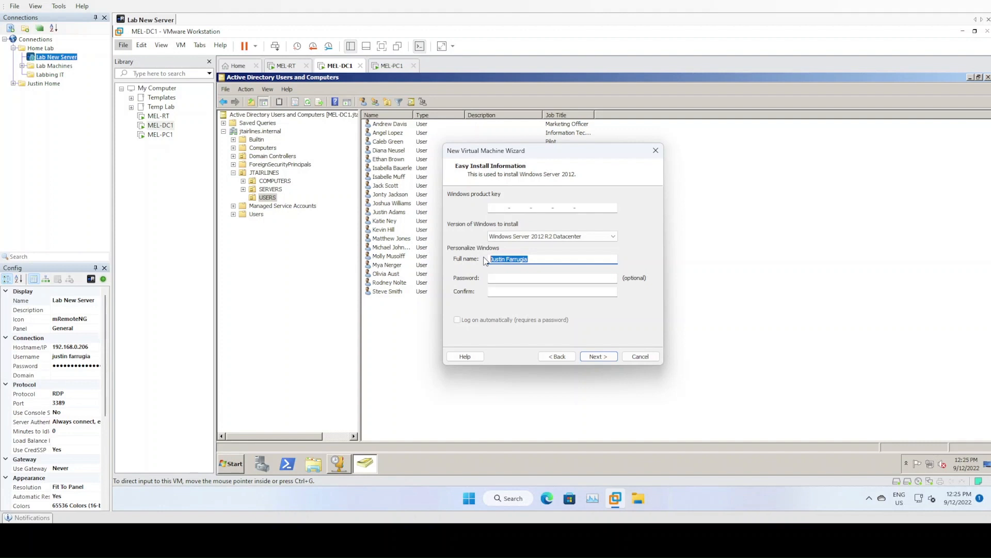
pyautogui.write('DefaultUser')
pyautogui.press('Tab')
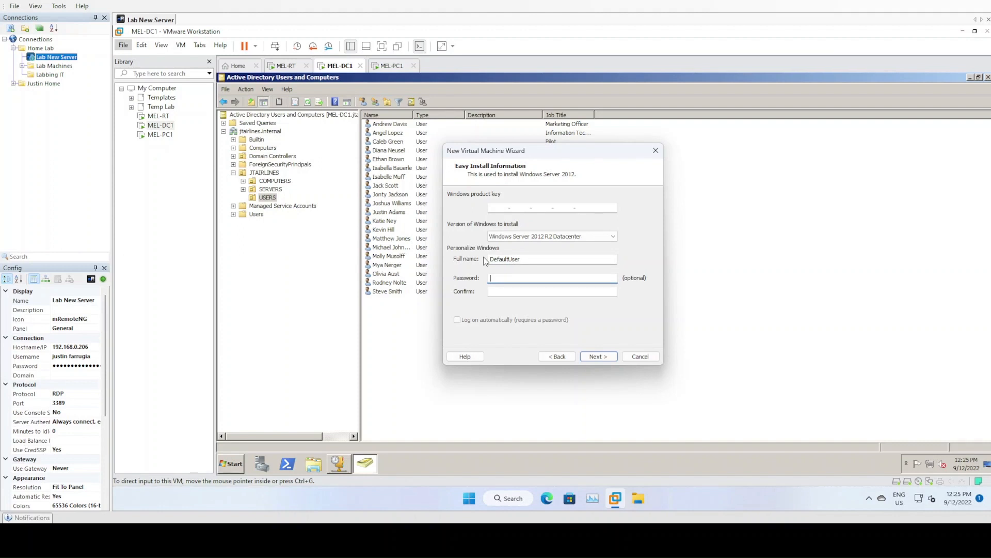
pyautogui.write('*************')
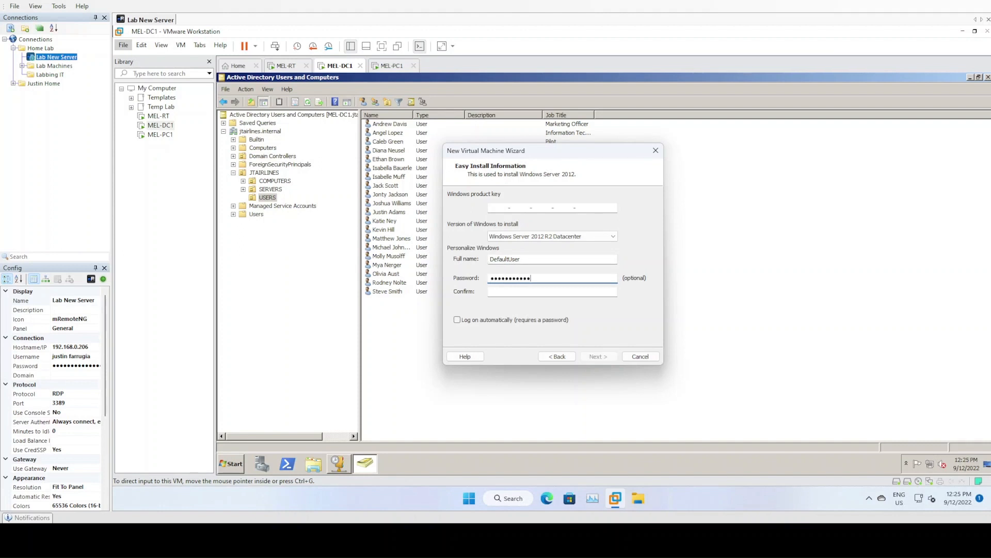
pyautogui.press('Tab')
pyautogui.write('************')
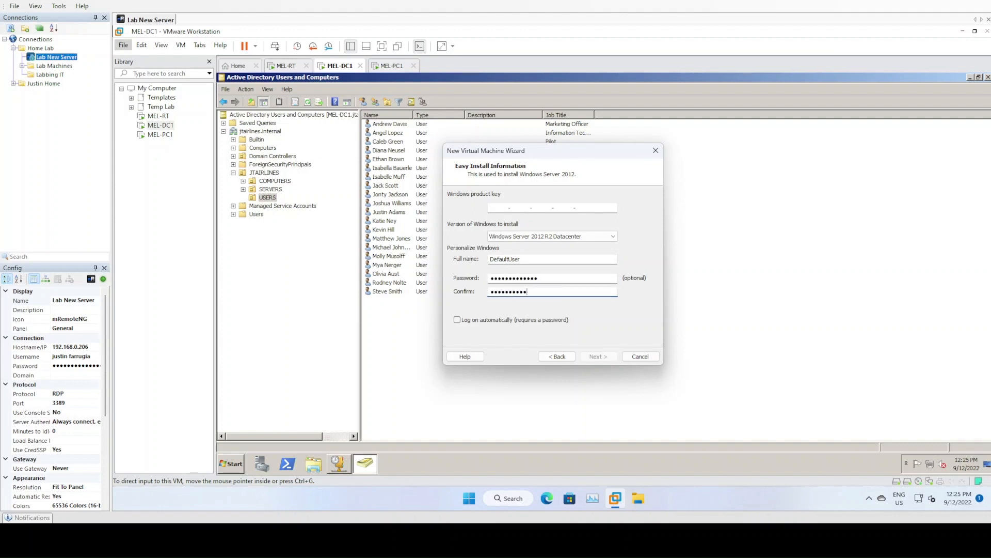
pyautogui.write('*')
# - Switch to installing the operating system later, with Windows Server 2012 as the guest version
pyautogui.click(562, 357)
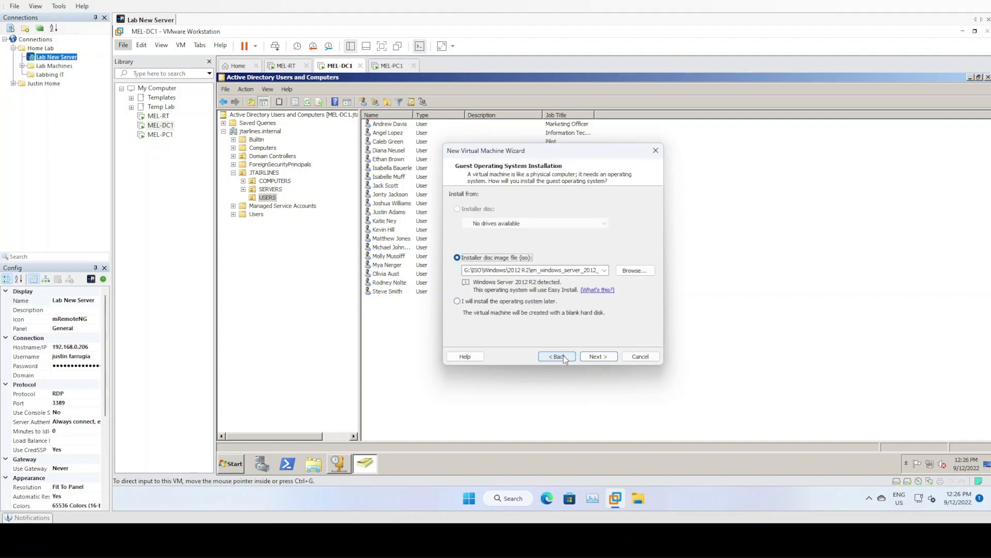
pyautogui.click(479, 302)
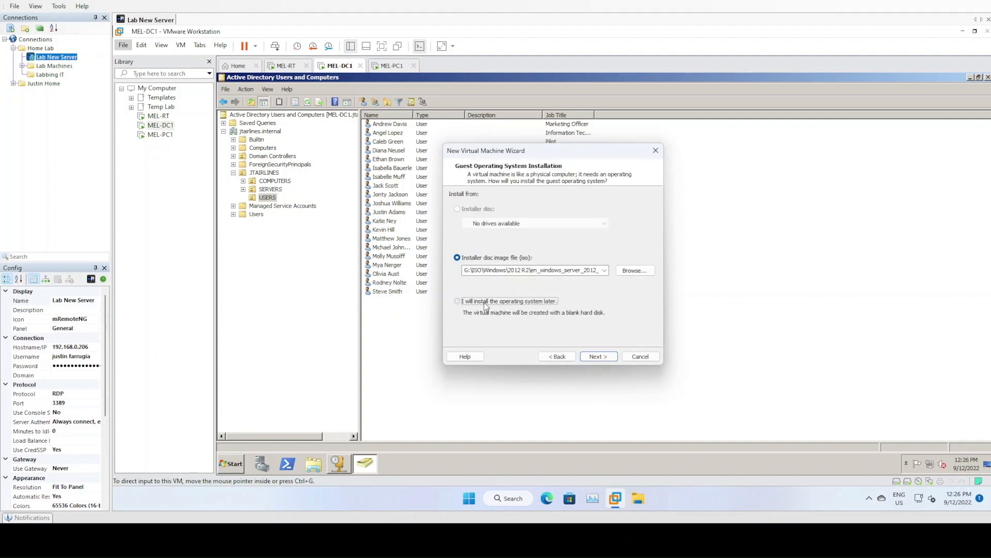
pyautogui.click(600, 357)
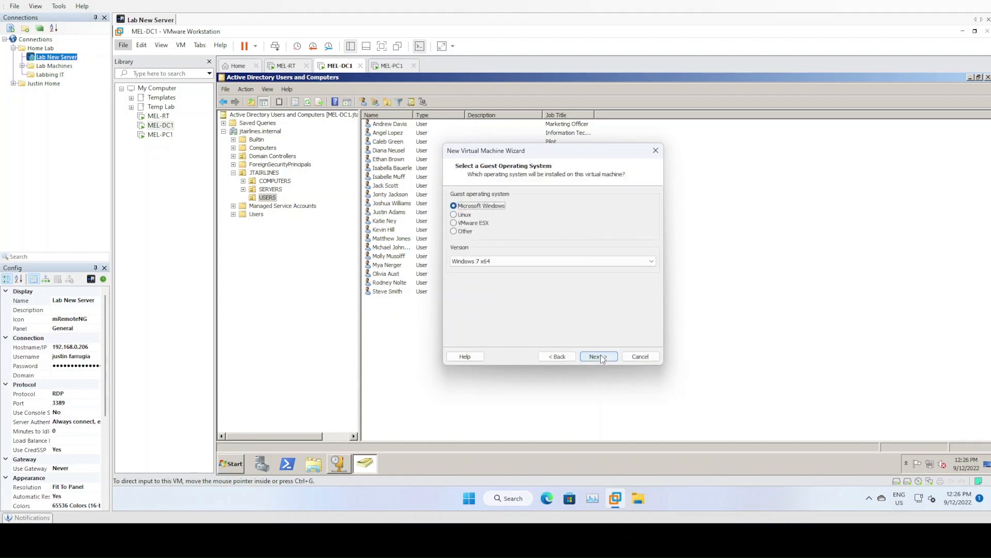
pyautogui.click(479, 261)
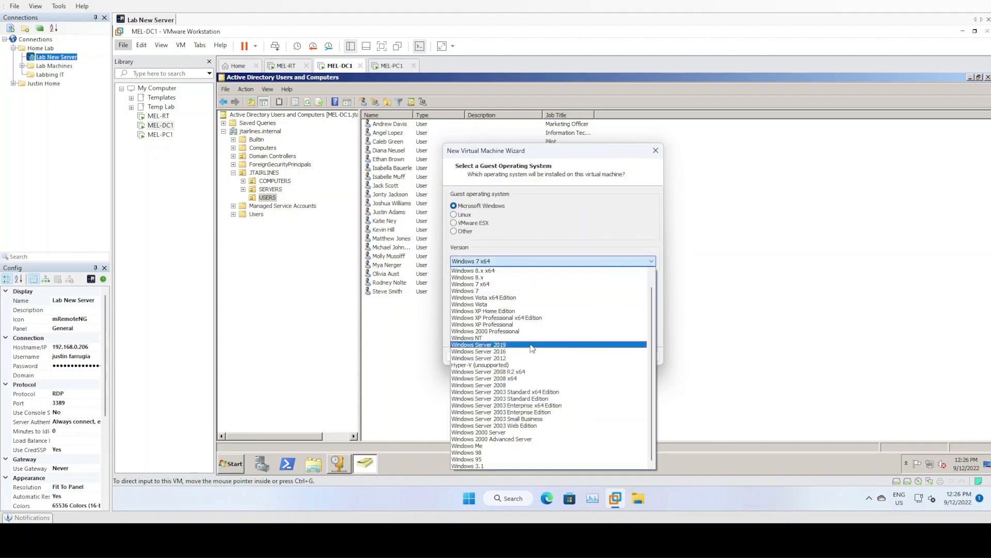
pyautogui.click(499, 360)
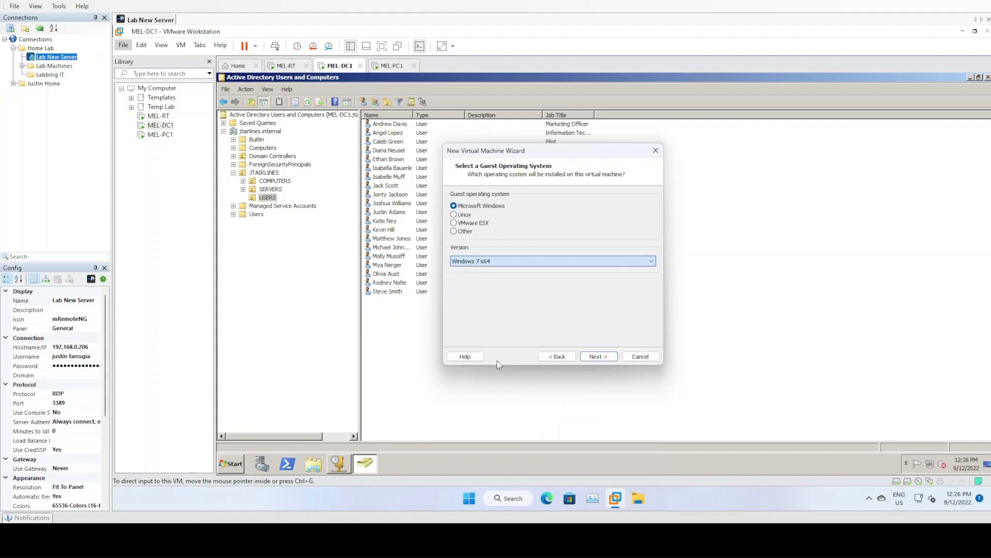
pyautogui.click(597, 356)
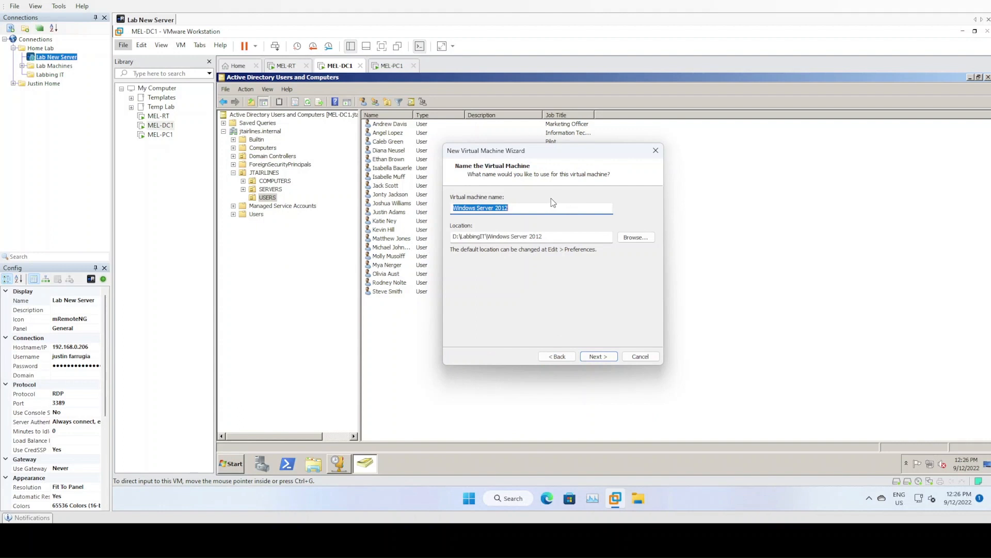
# - Name the VM 'Windows Server 2012 R2 Template Dec 2022', keeping the D:\Labbing IT location
pyautogui.write('Windows')
pyautogui.press('BackSpace')
pyautogui.press('BackSpace')
pyautogui.press('BackSpace')
pyautogui.press('BackSpace')
pyautogui.press('BackSpace')
pyautogui.press('BackSpace')
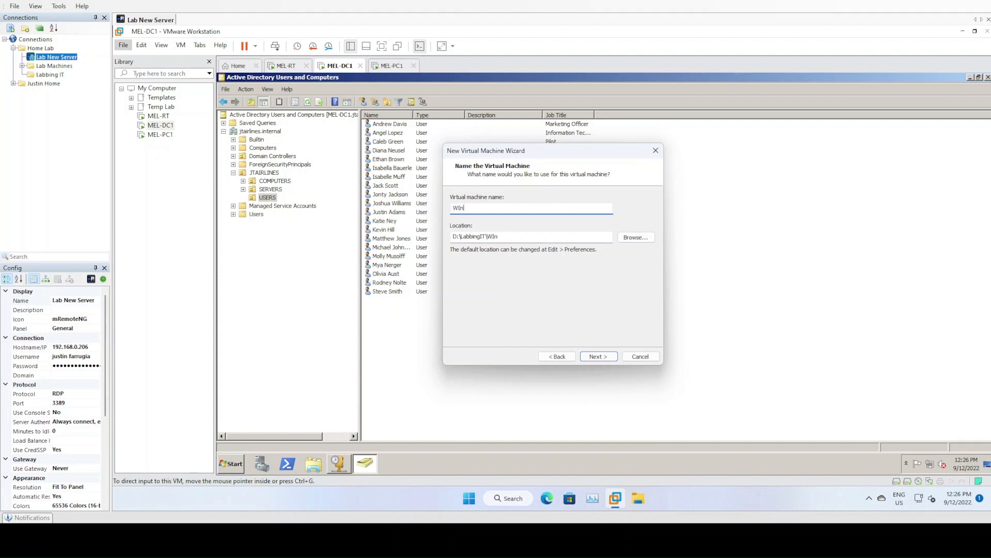
pyautogui.write('indows Server 2012 R2 Template')
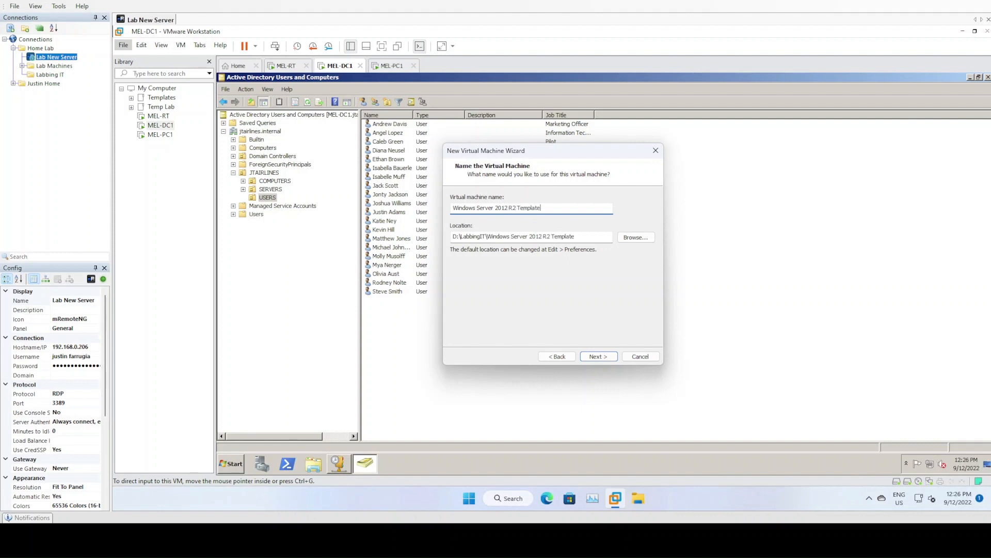
pyautogui.write(' Dec 2022')
pyautogui.click(601, 236)
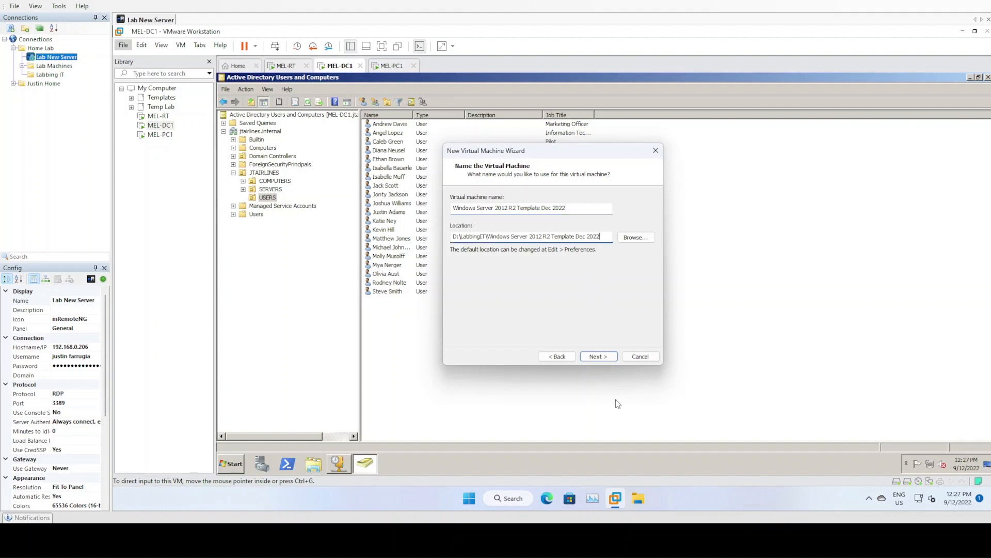
pyautogui.click(598, 356)
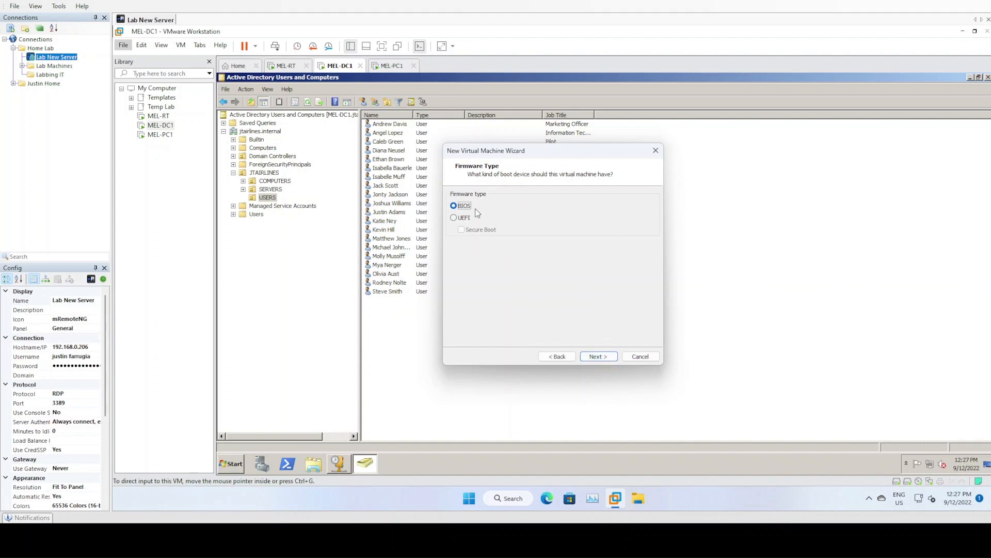
# - Give the VM 2 cores per processor and 8192 MB of memory
pyautogui.click(605, 358)
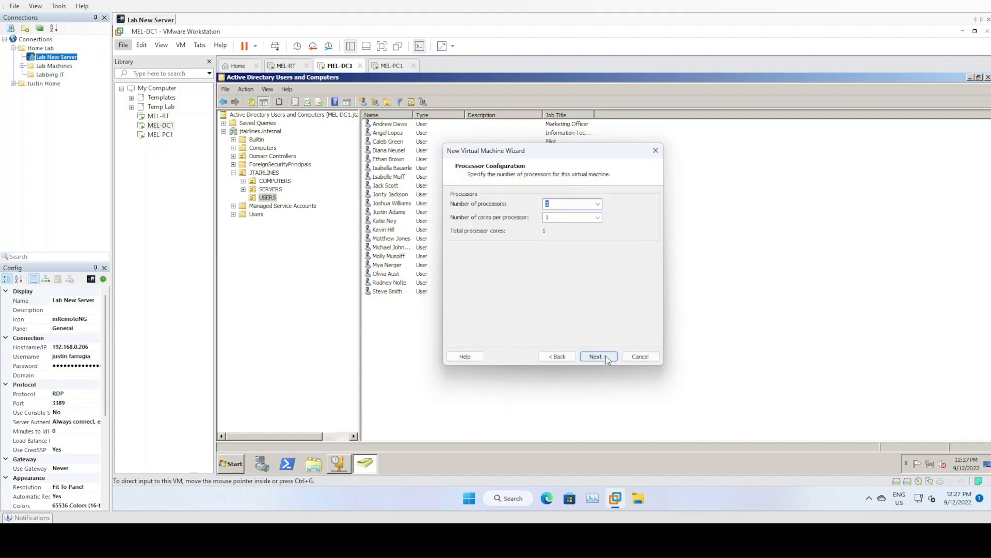
pyautogui.click(597, 218)
pyautogui.click(569, 233)
pyautogui.click(599, 357)
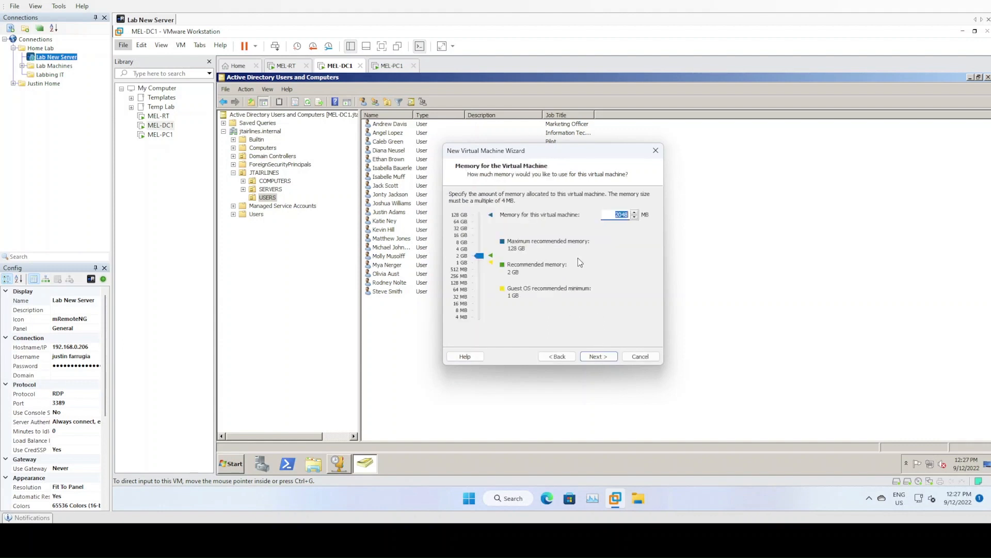
pyautogui.press('Up')
pyautogui.press('Down')
pyautogui.press('Delete')
pyautogui.press('Delete')
pyautogui.press('Delete')
pyautogui.press('Delete')
pyautogui.write('8192')
pyautogui.press('Return')
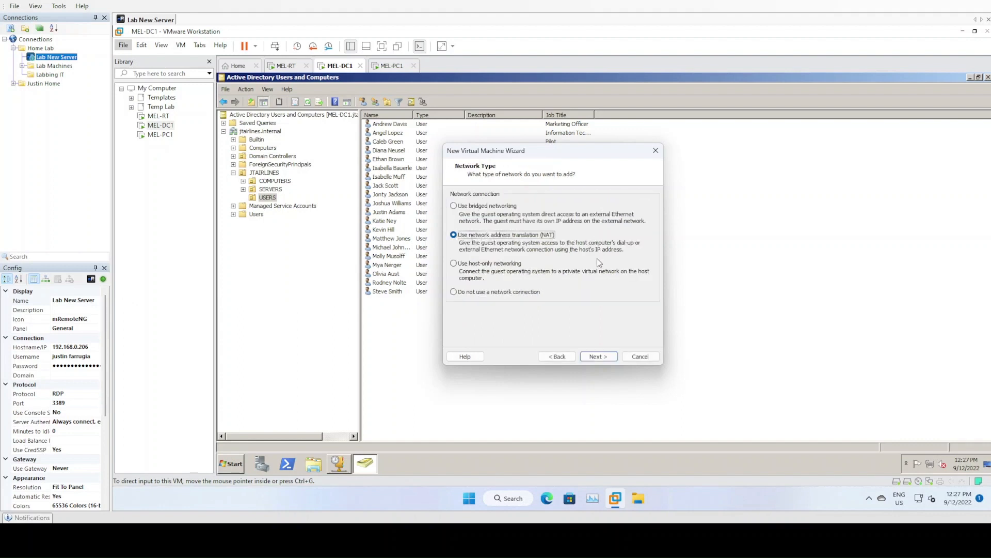
# - Keep NAT, LSI Logic SAS and SCSI, and create a new 80 GB single-file disk
pyautogui.click(600, 357)
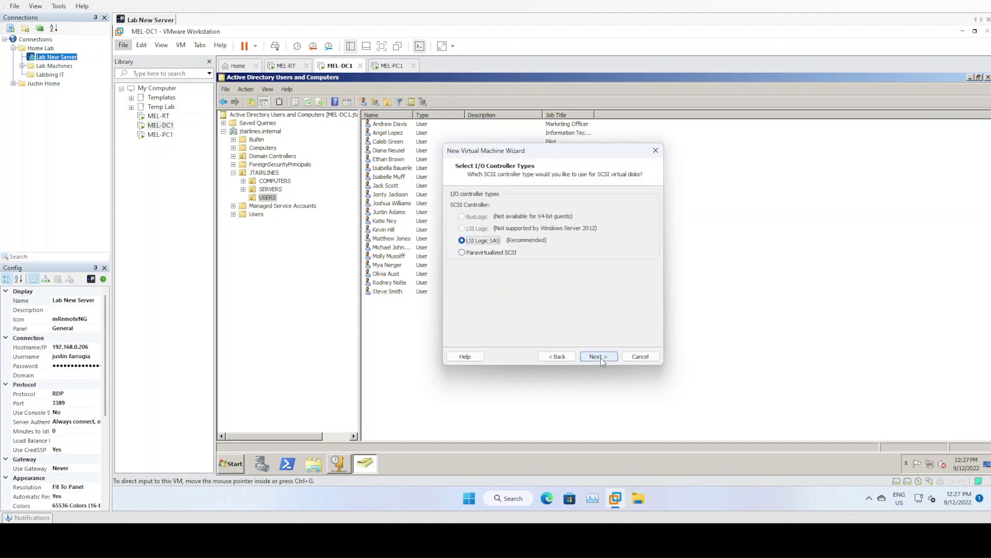
pyautogui.click(600, 356)
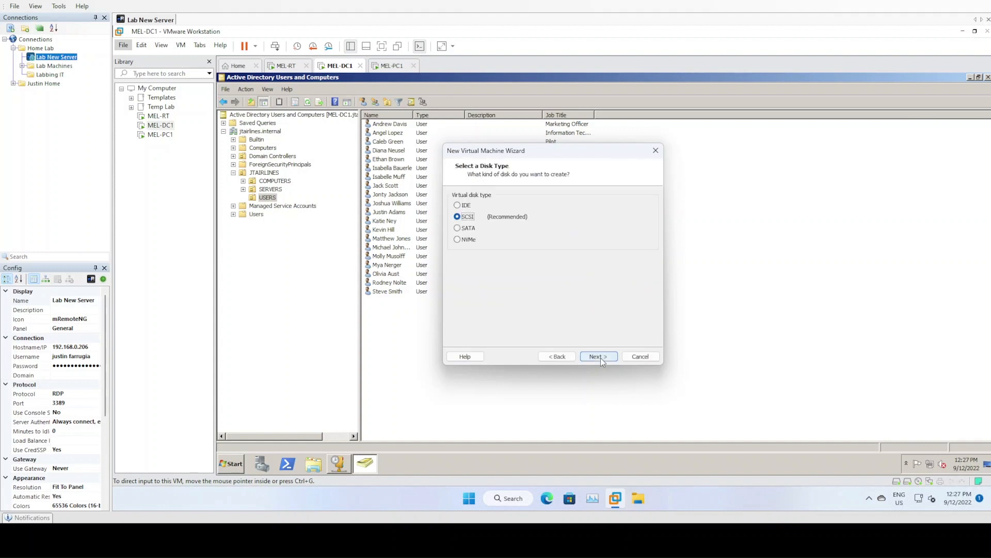
pyautogui.click(600, 357)
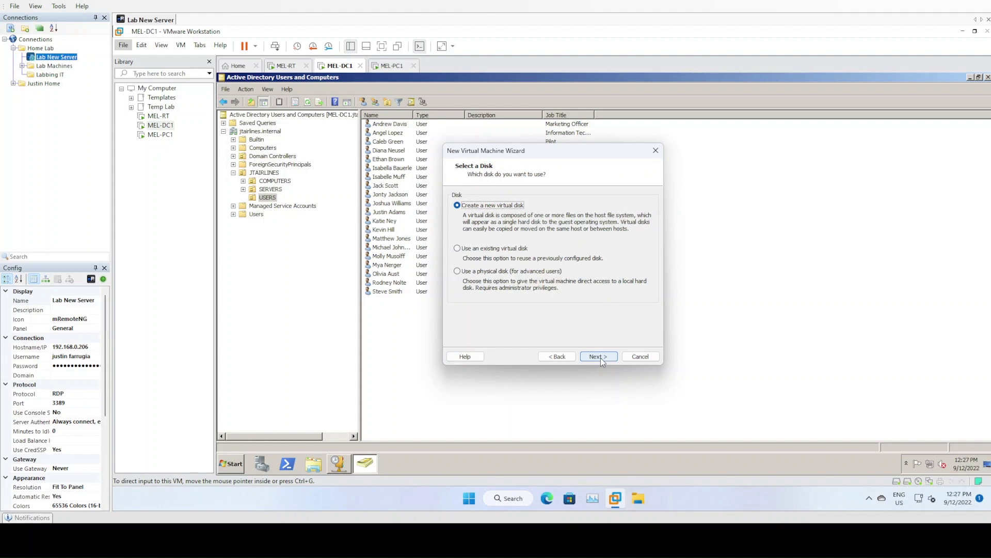
pyautogui.click(600, 357)
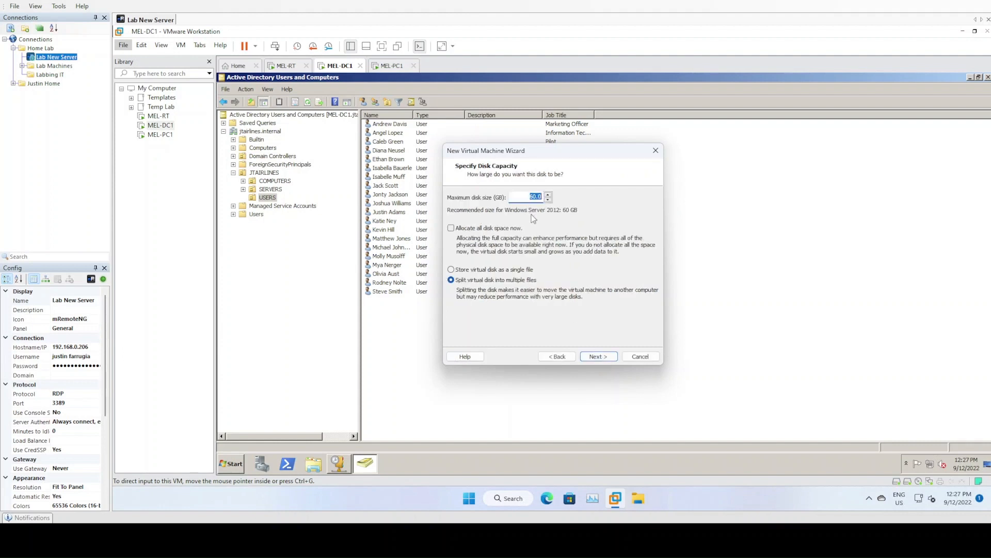
pyautogui.write('80.0')
pyautogui.click(489, 270)
pyautogui.click(598, 356)
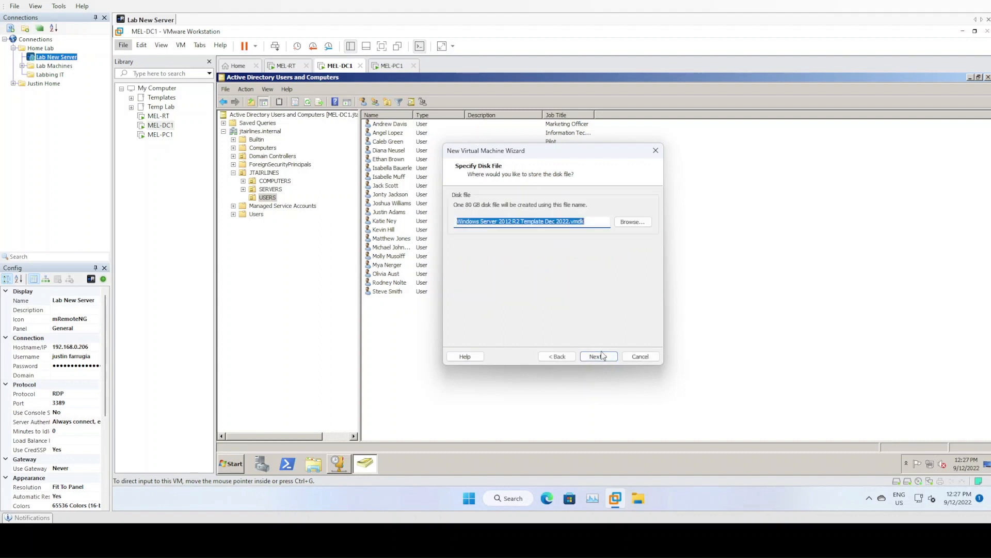
pyautogui.click(602, 357)
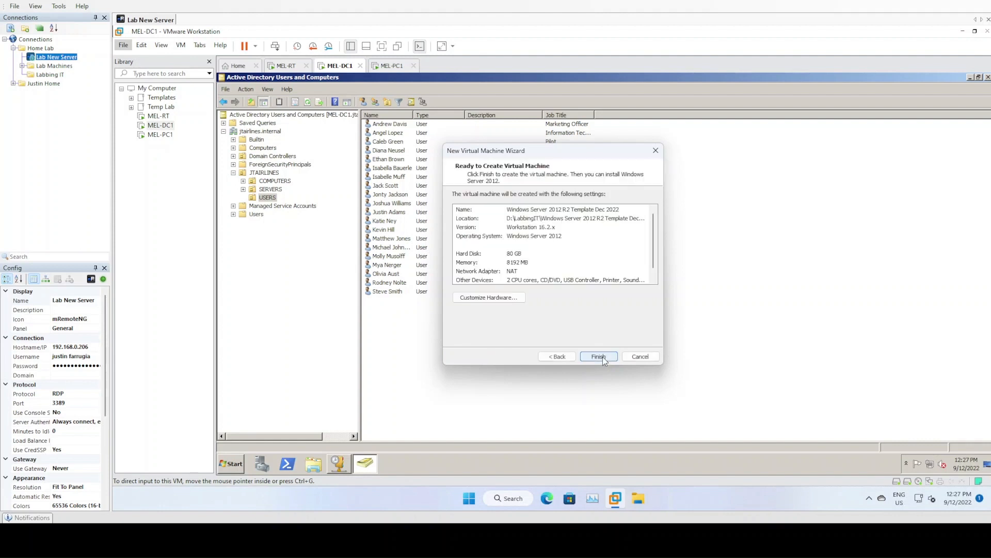
# - Set the network adapter to the LabbingIT-Melbourne LAN segment and finish the wizard
pyautogui.click(514, 299)
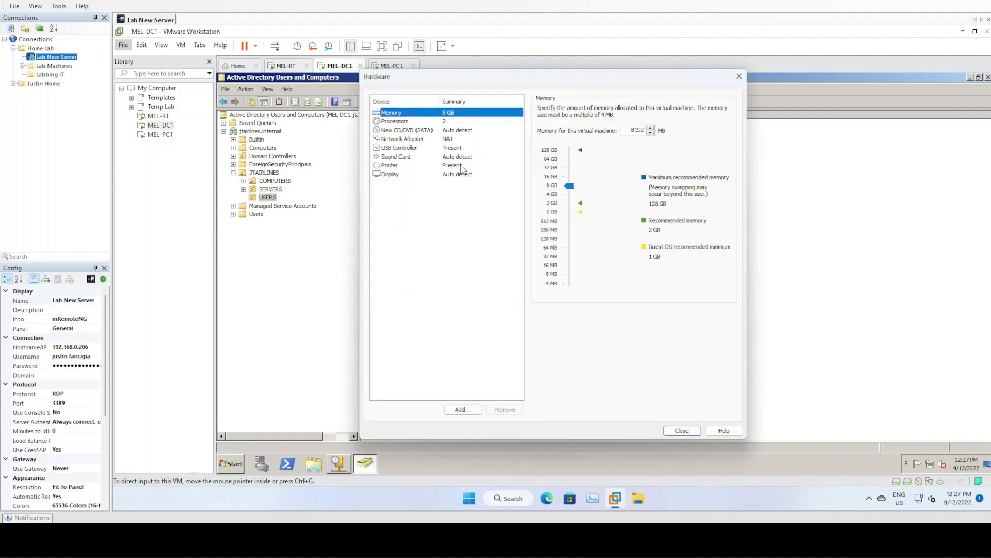
pyautogui.click(453, 139)
pyautogui.click(547, 219)
pyautogui.click(561, 231)
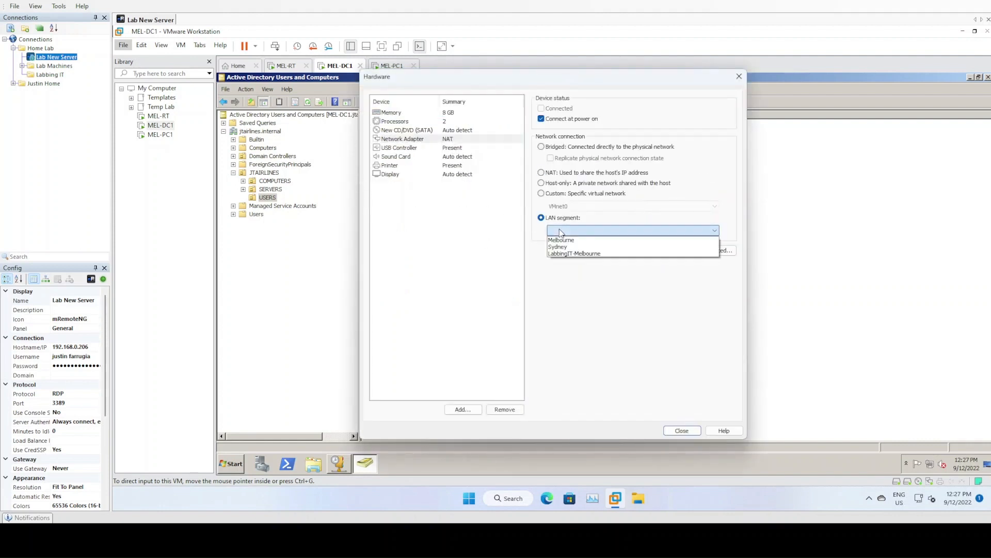
pyautogui.click(584, 254)
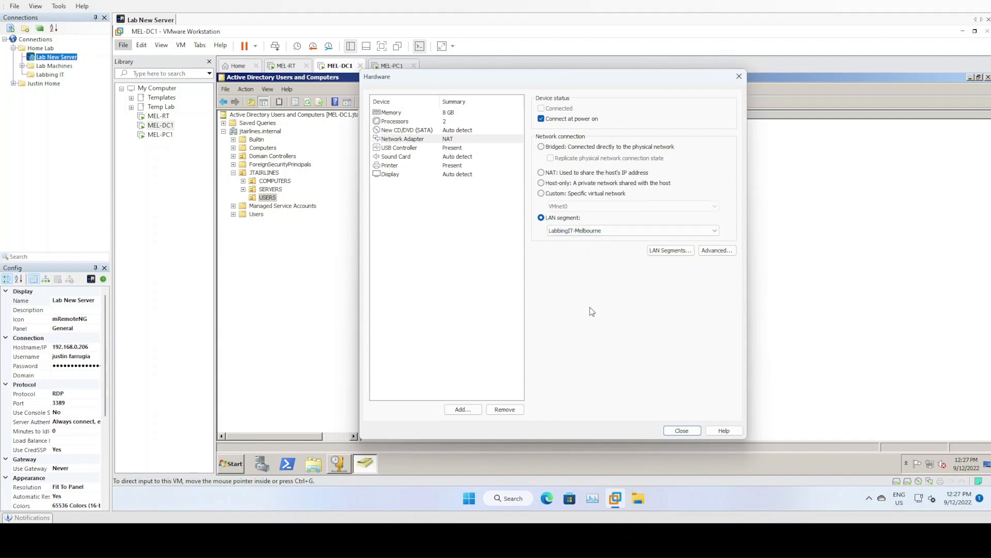
pyautogui.click(442, 292)
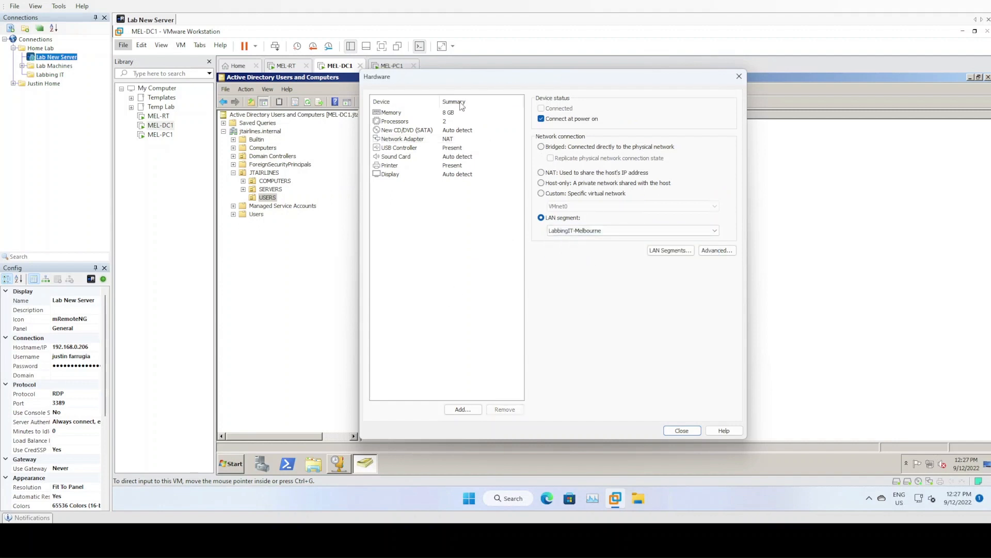
pyautogui.click(682, 430)
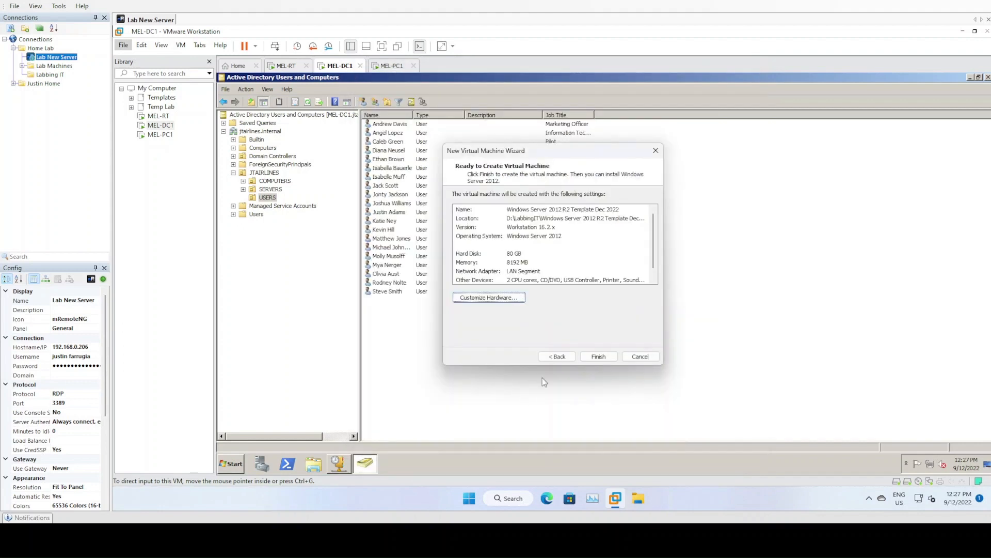
pyautogui.click(599, 359)
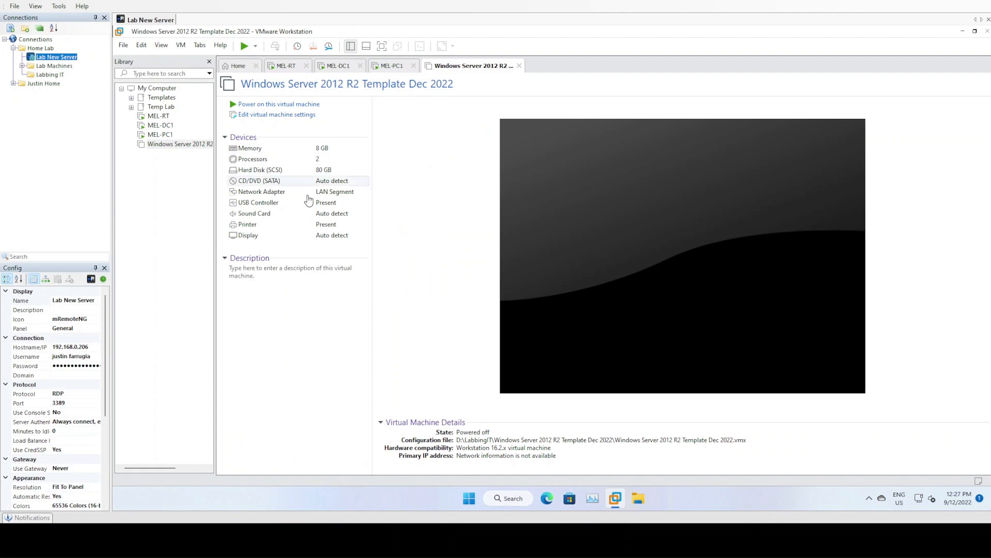
# - Set the template VM's CD/DVD drive to use an ISO image file
pyautogui.click(288, 116)
pyautogui.click(461, 154)
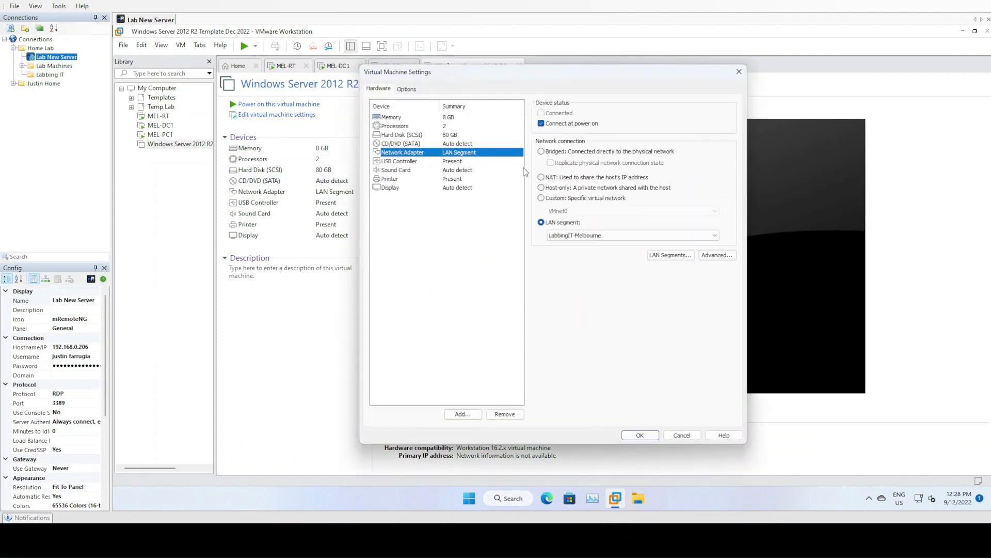
pyautogui.click(453, 145)
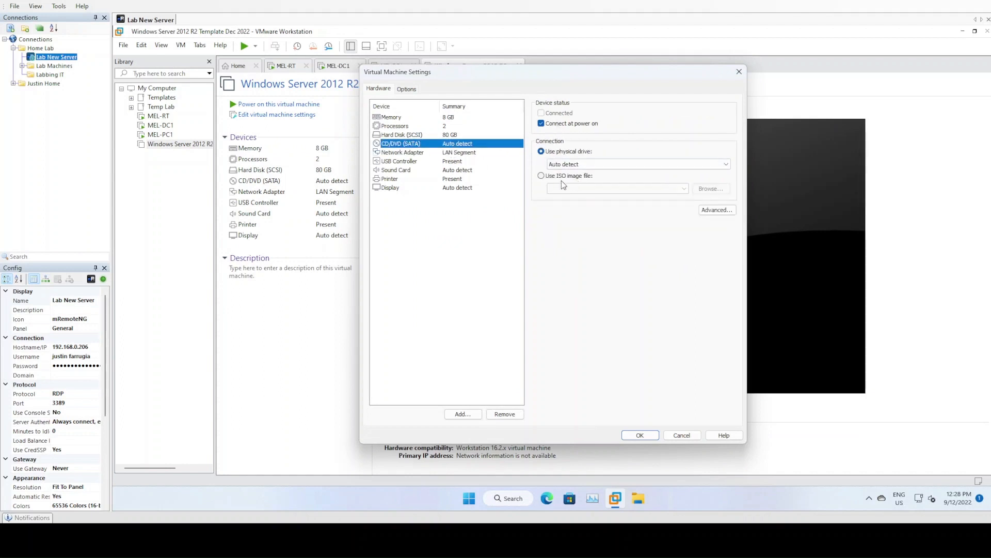
pyautogui.click(560, 177)
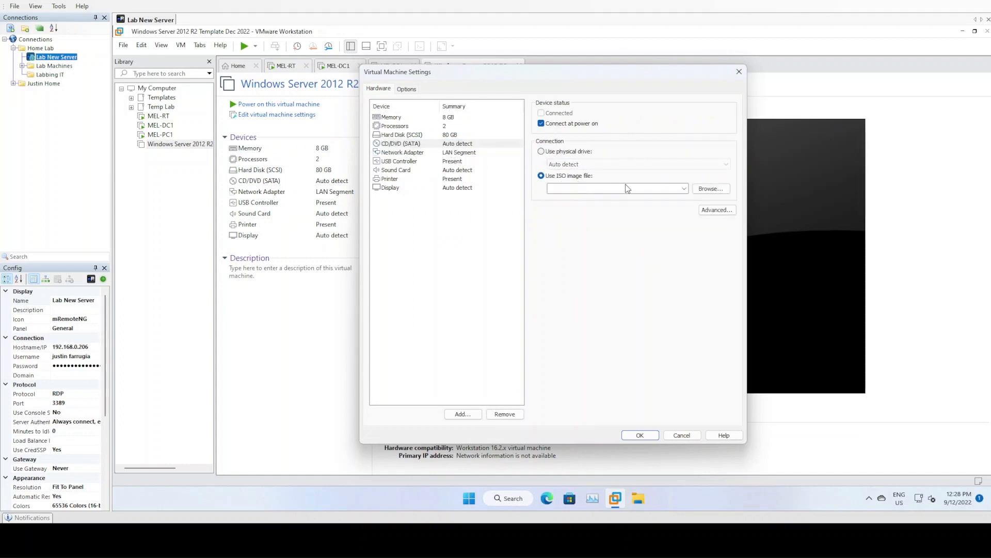
pyautogui.click(685, 189)
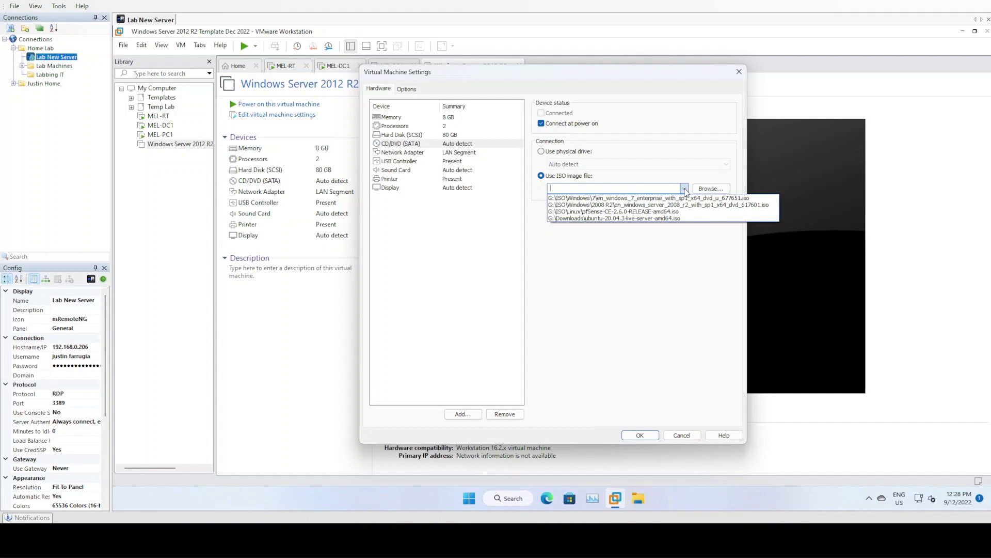
pyautogui.click(686, 189)
pyautogui.click(710, 189)
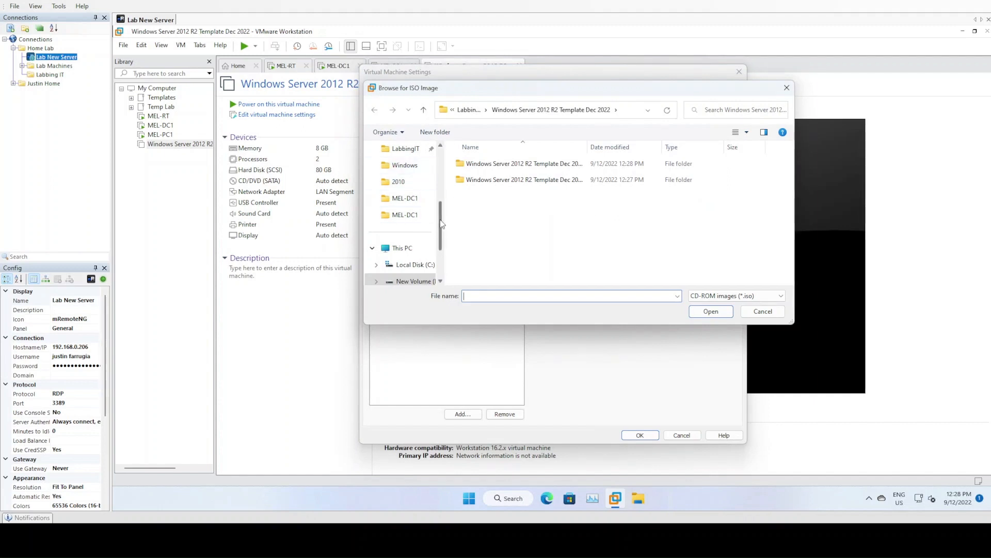
# - Pick the Windows Server 2012 R2 ISO from G:\ISO\Windows\2012 R2 and save the settings
pyautogui.scroll(-3, 442, 223)
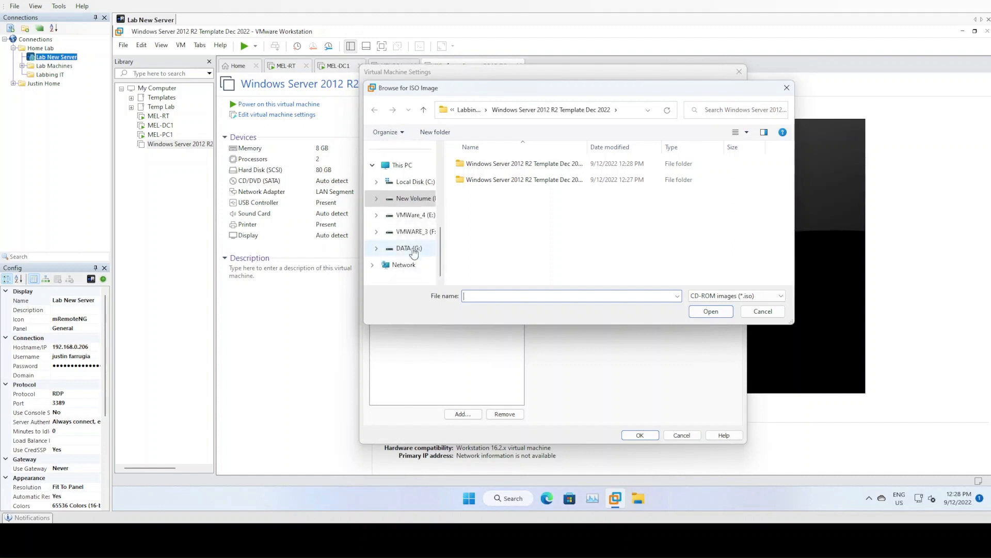
pyautogui.click(414, 250)
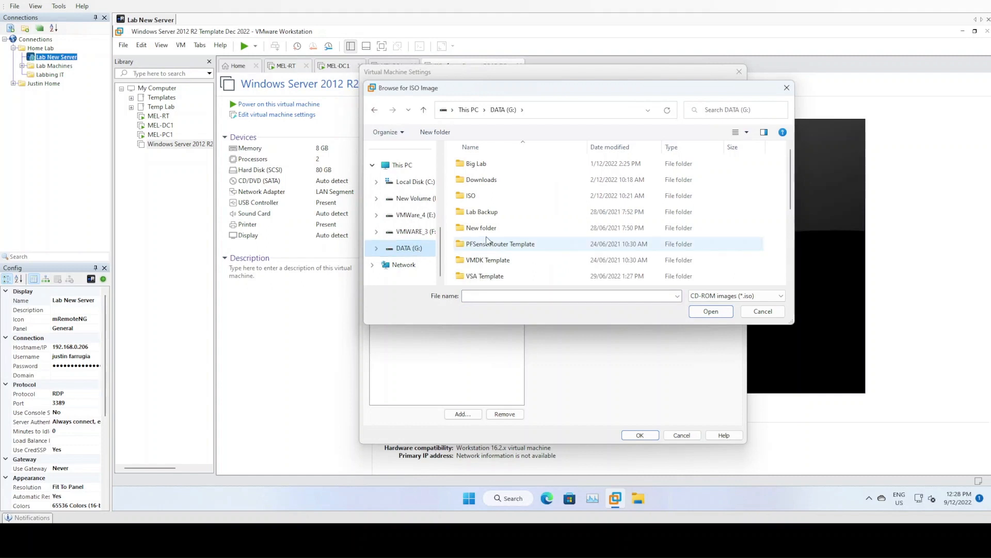
pyautogui.doubleClick(472, 197)
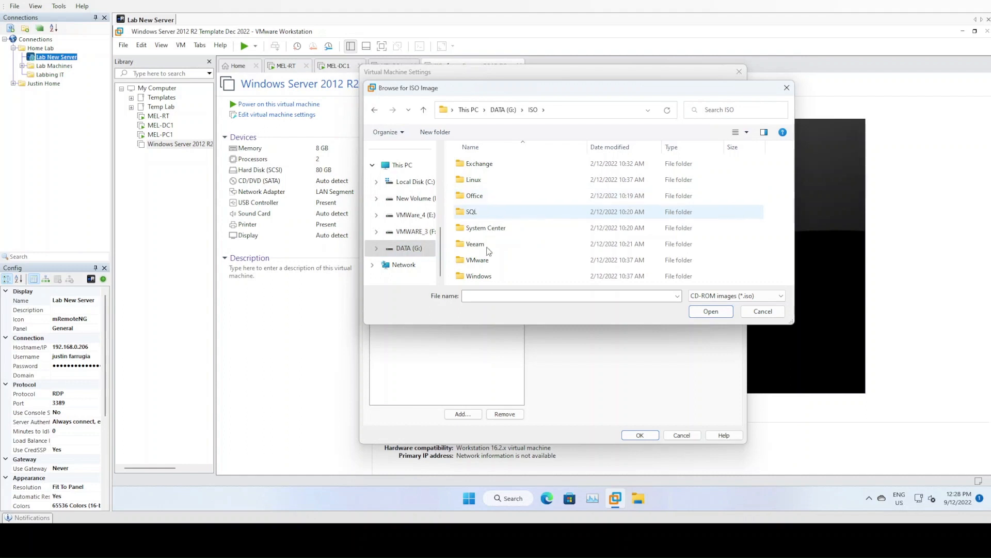
pyautogui.doubleClick(490, 277)
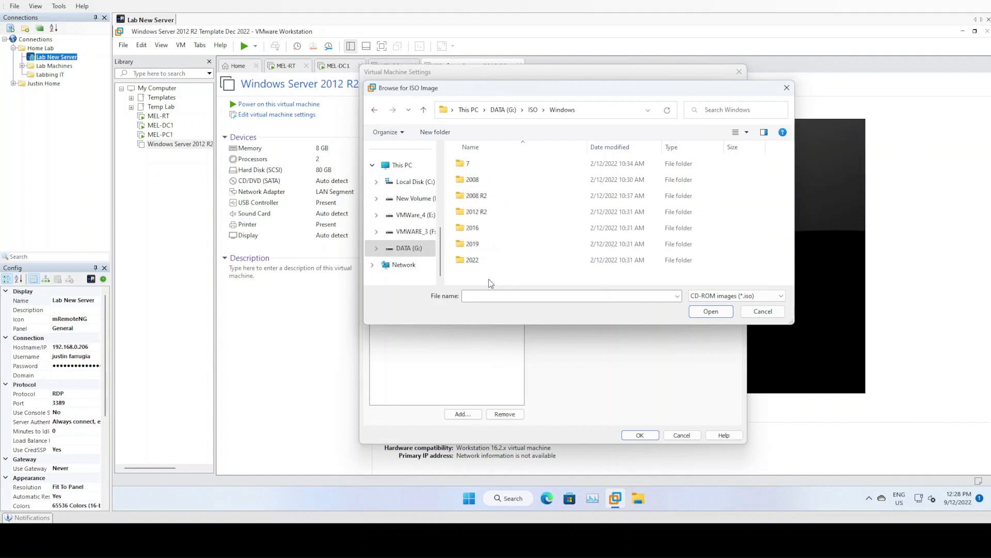
pyautogui.doubleClick(468, 213)
pyautogui.click(536, 168)
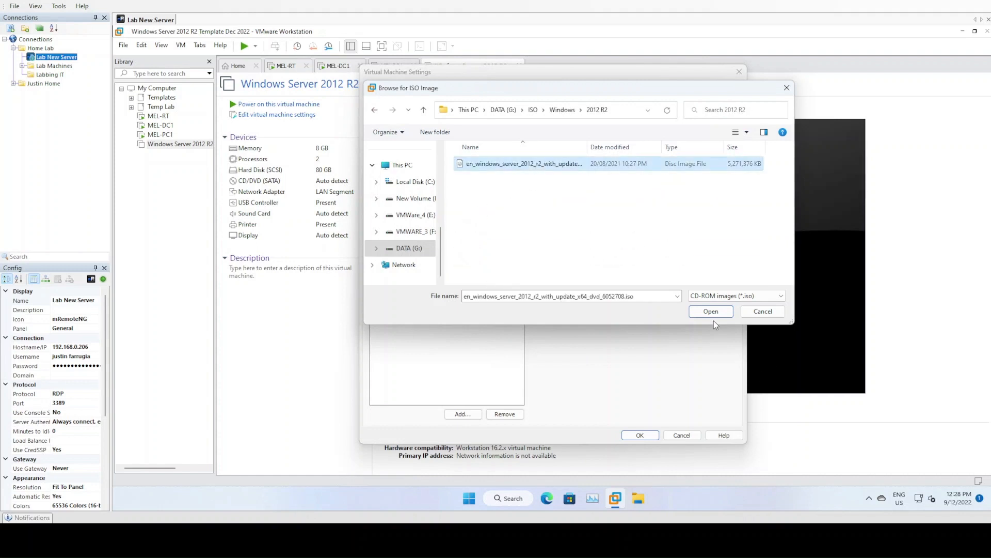
pyautogui.click(695, 311)
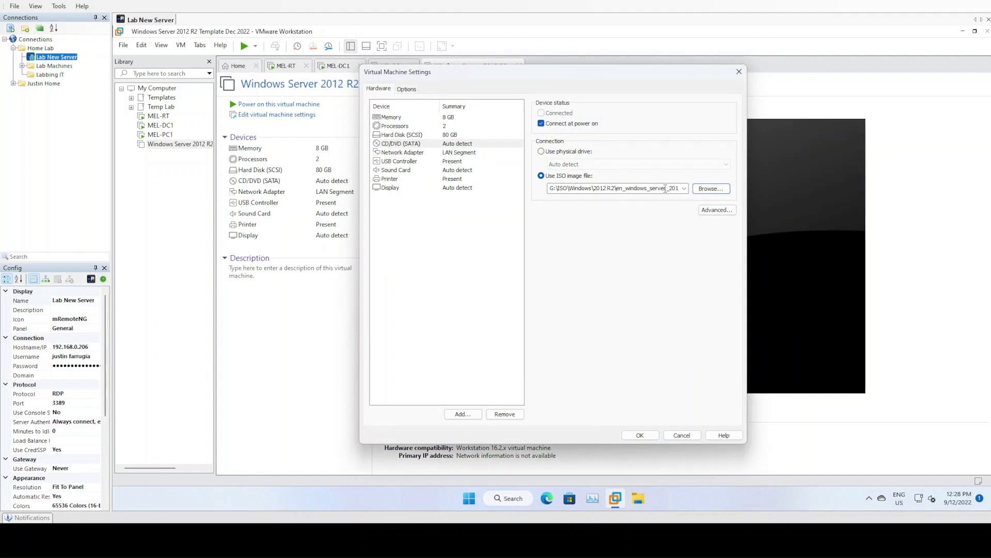
pyautogui.click(641, 436)
# - Power on the template VM and set time and currency format to English (Australia)
pyautogui.click(247, 105)
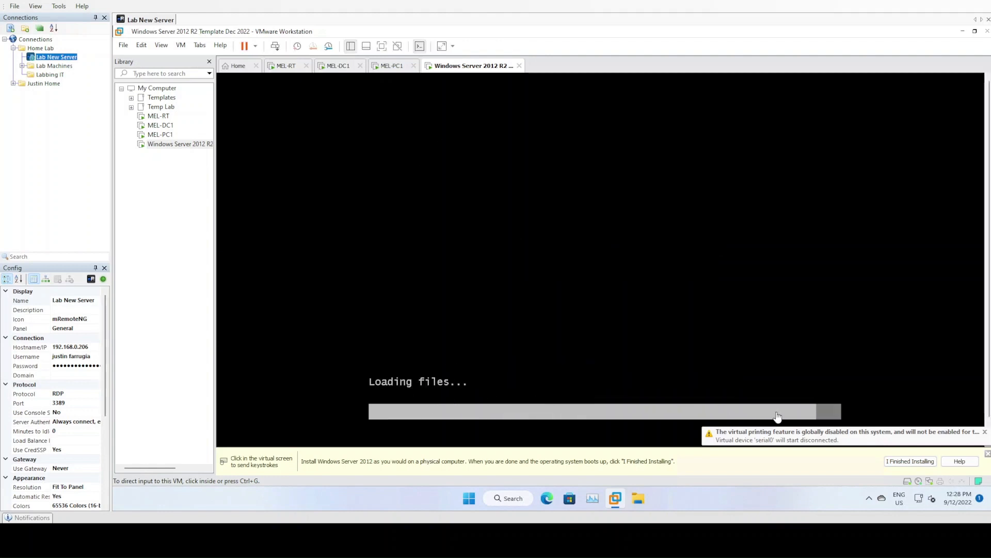
pyautogui.click(986, 432)
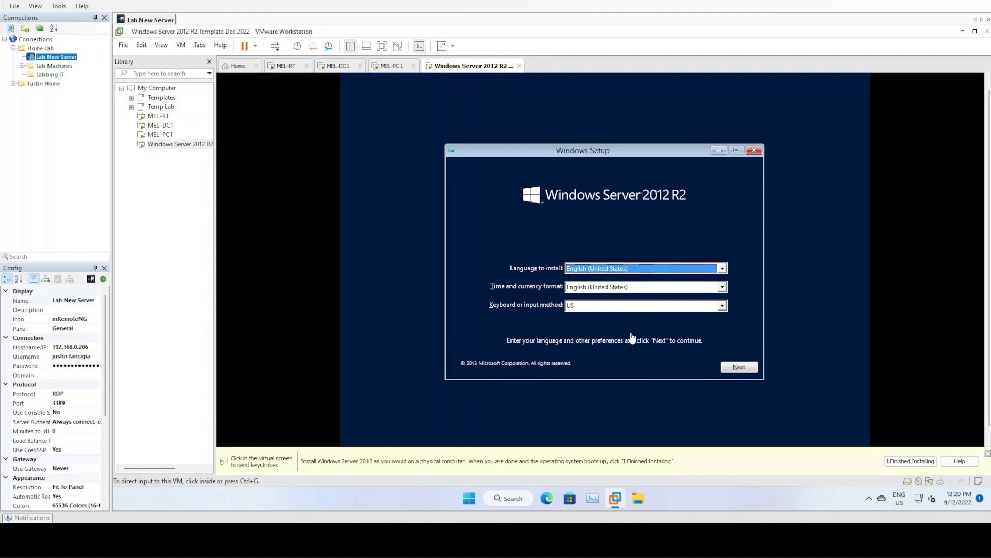
pyautogui.click(632, 338)
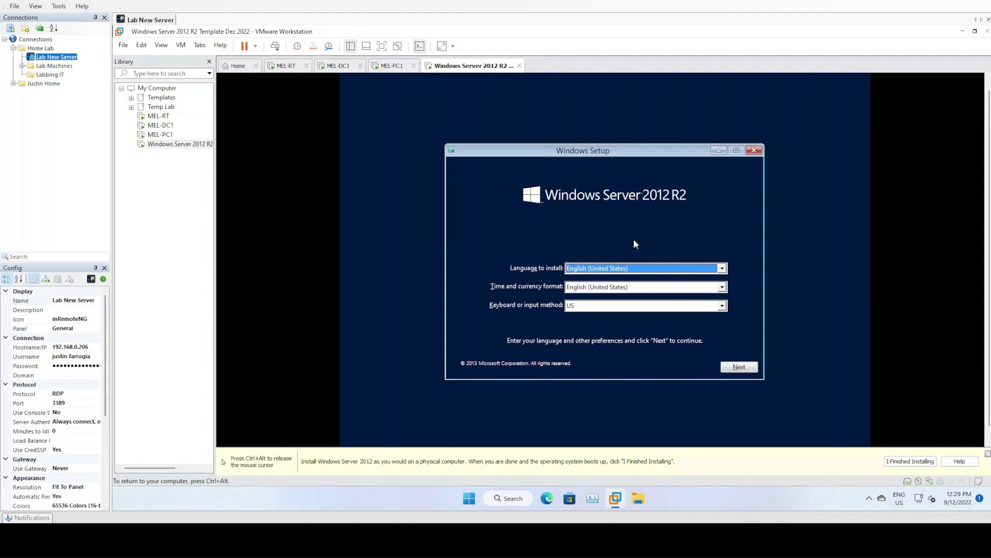
pyautogui.press('Tab')
pyautogui.press('e')
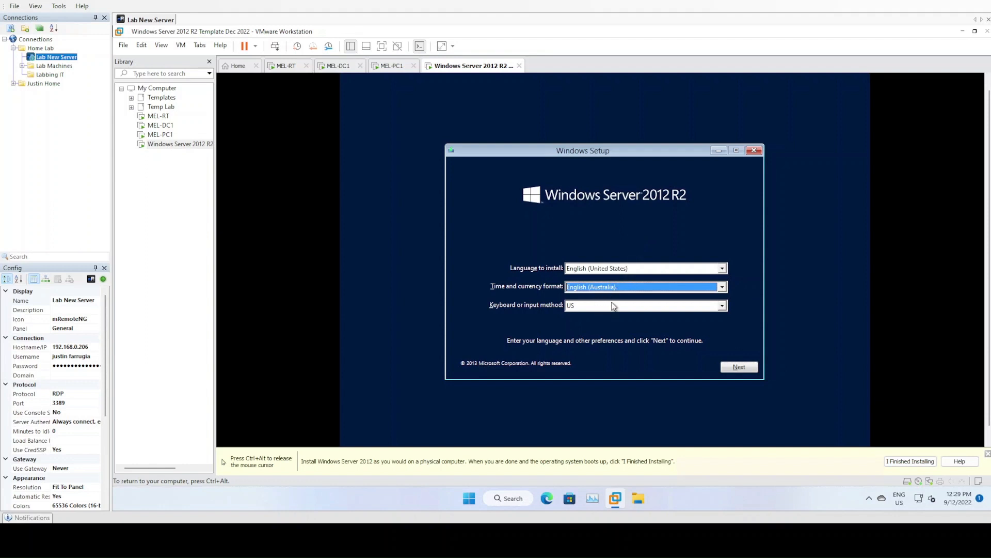
pyautogui.click(728, 367)
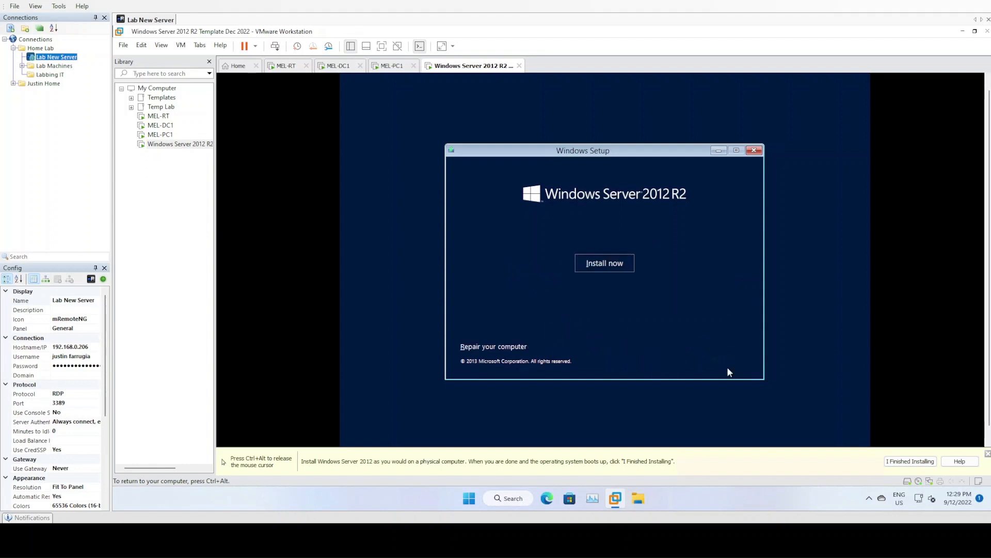
# - Start the Windows Server 2012 R2 installation and dismiss the installation hint bar
pyautogui.click(597, 263)
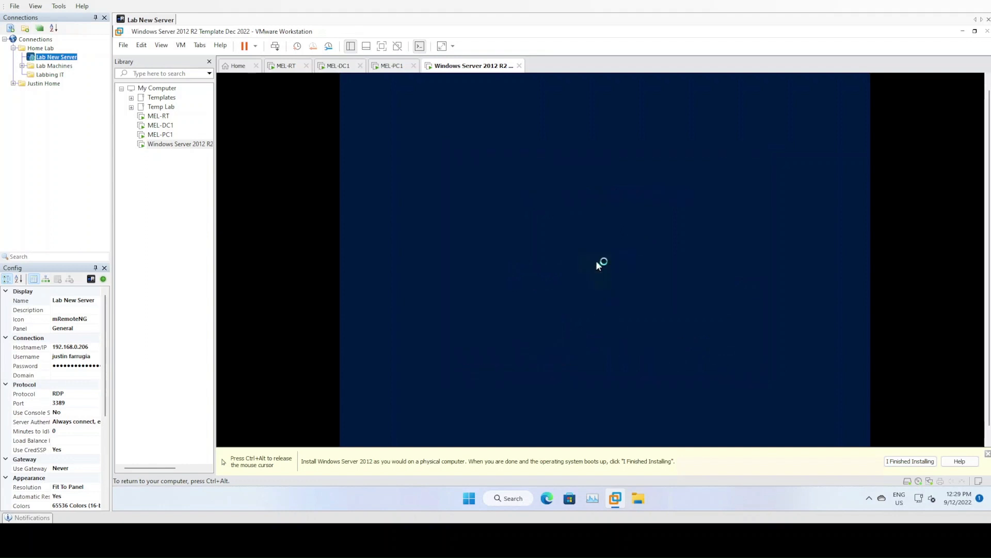
pyautogui.hotkey('ctrl', 'alt')
pyautogui.click(988, 453)
pyautogui.click(990, 458)
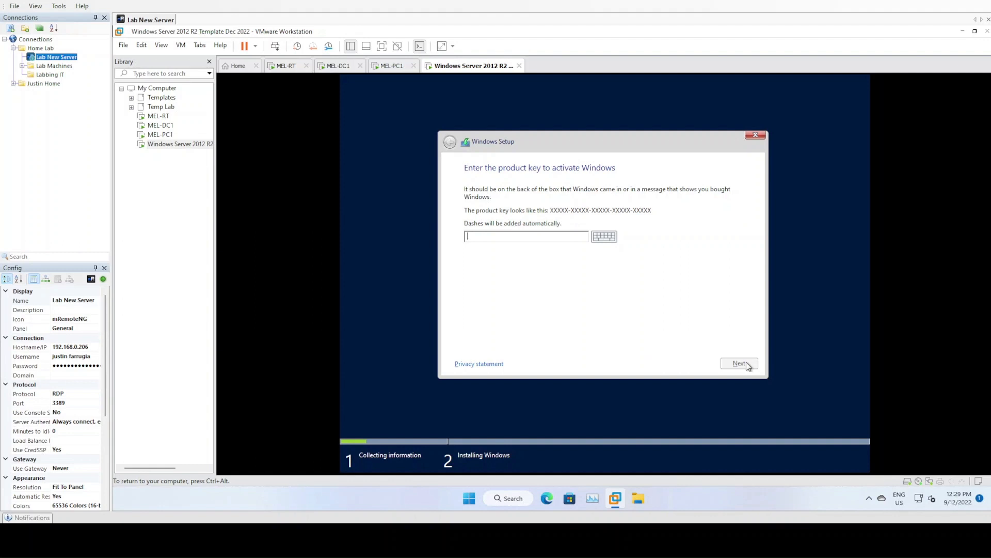
# - Type the Windows Server 2012 R2 product key into Windows Setup and submit it
pyautogui.click(609, 242)
pyautogui.click(837, 338)
pyautogui.hotkey('ctrl', 'alt')
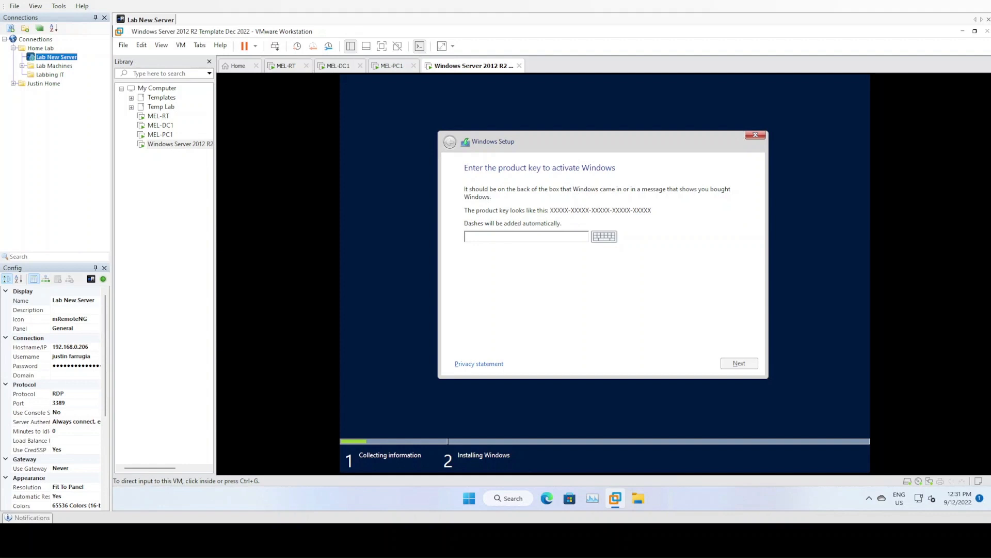
pyautogui.click(511, 240)
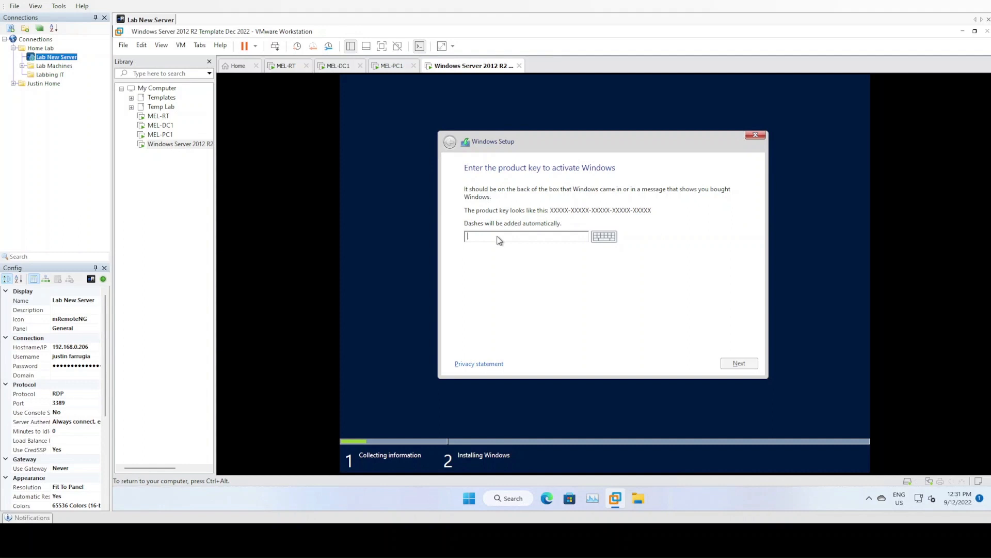
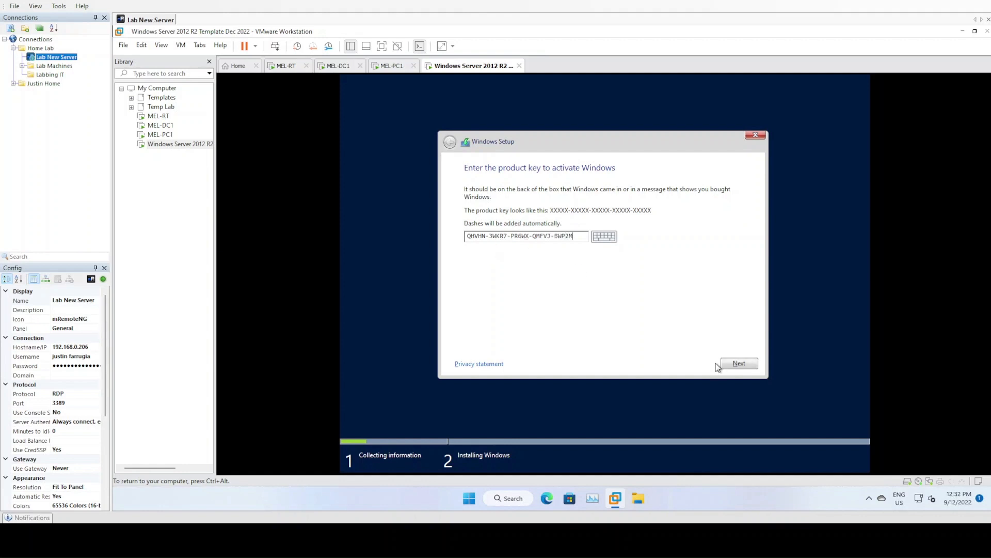
pyautogui.click(729, 362)
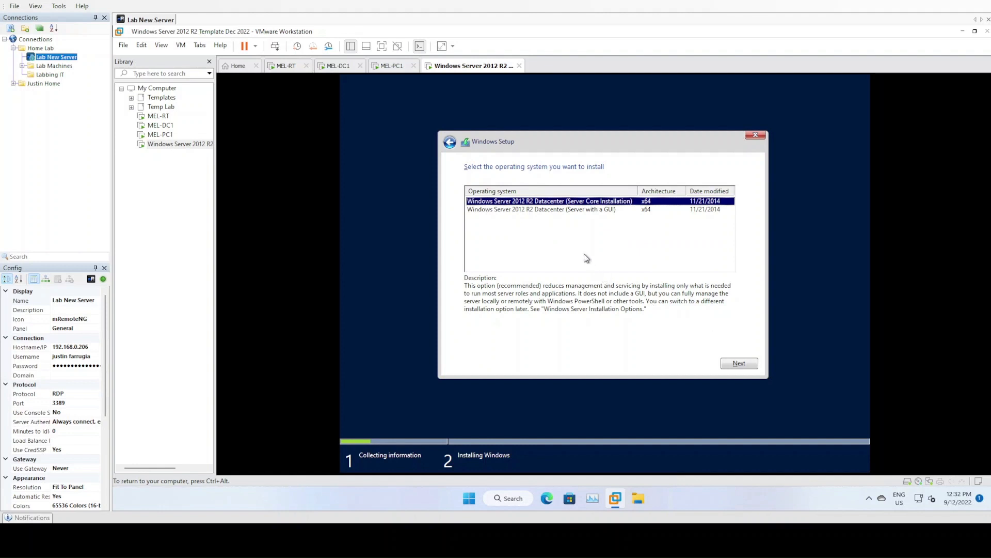
# - Choose Server with a GUI, accept the license terms, and run a Custom install
pyautogui.click(584, 211)
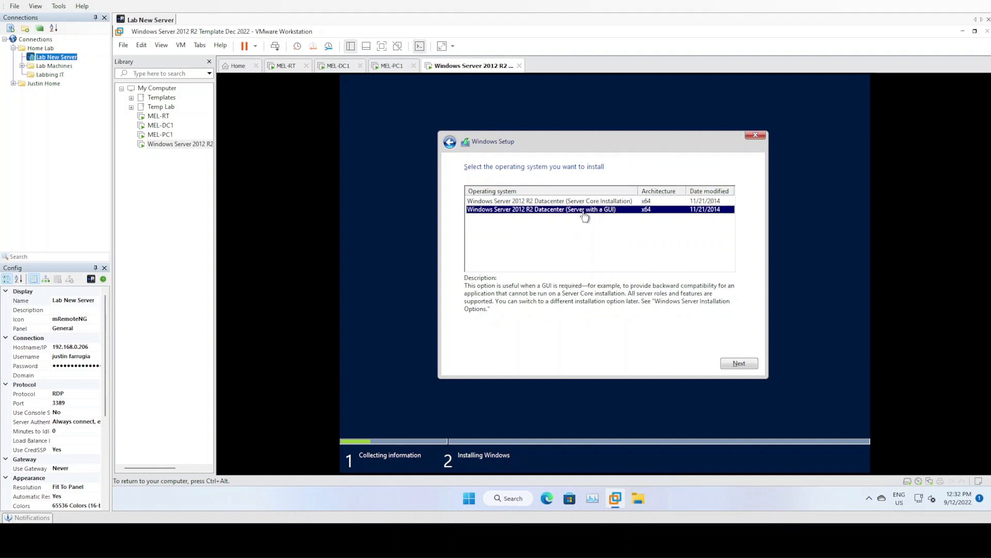
pyautogui.click(743, 363)
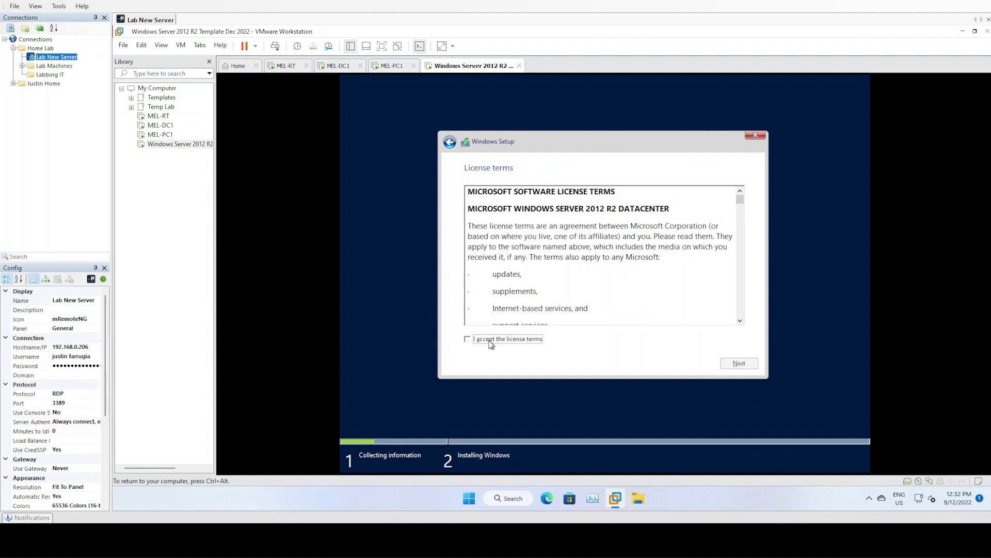
pyautogui.click(517, 341)
pyautogui.click(726, 365)
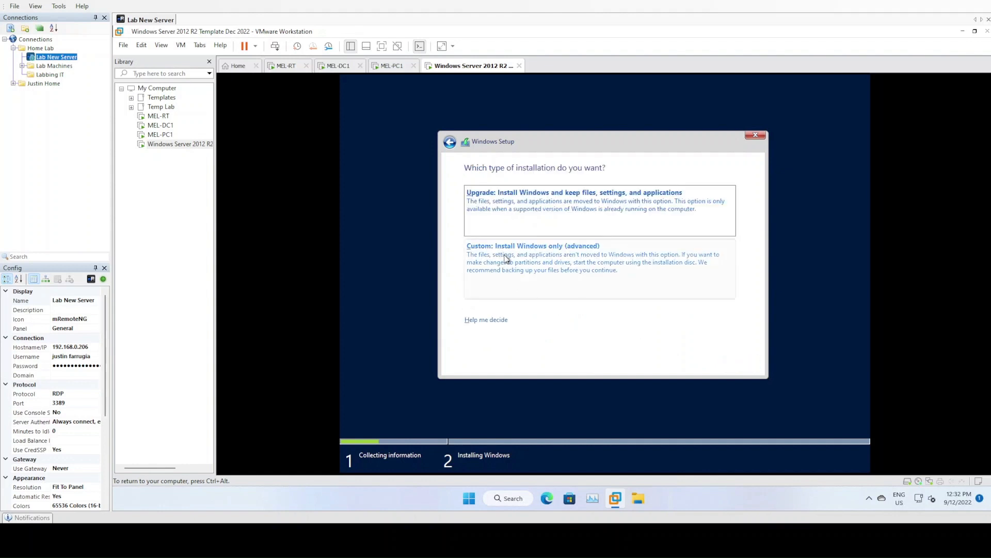
pyautogui.click(506, 258)
pyautogui.click(738, 364)
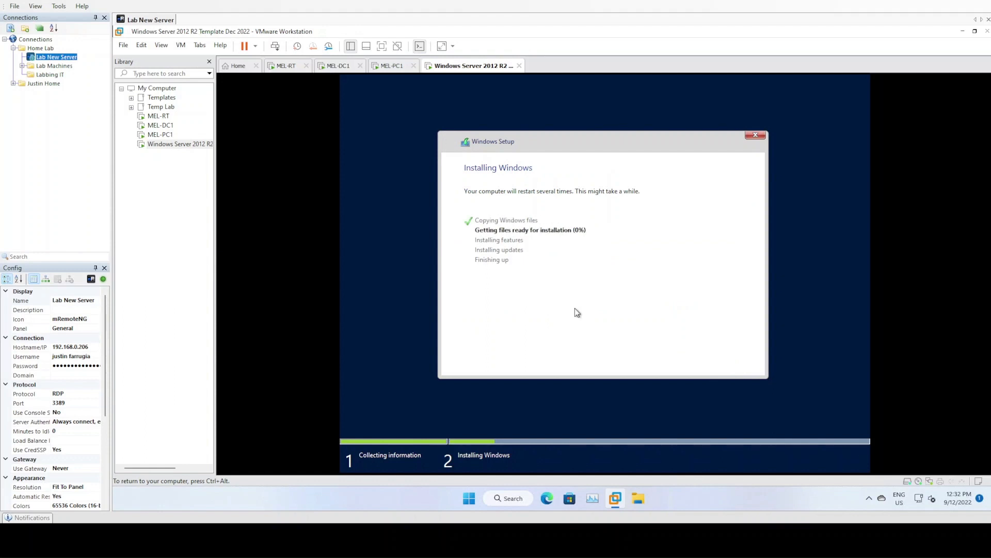
pyautogui.hotkey('ctrl', 'alt')
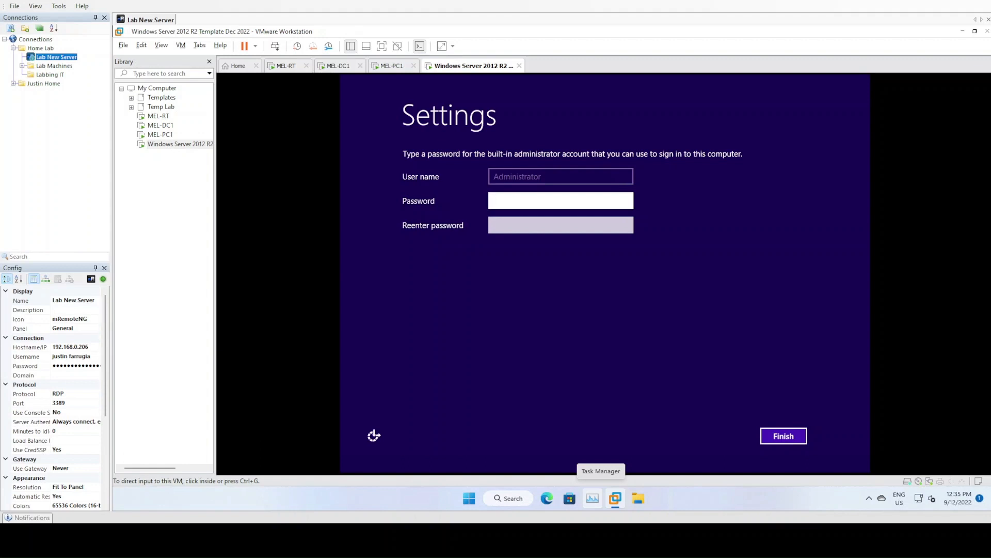
# - Skip the administrator password screen with Ctrl+Shift+F3 so the guest reboots into audit mode
pyautogui.click(569, 265)
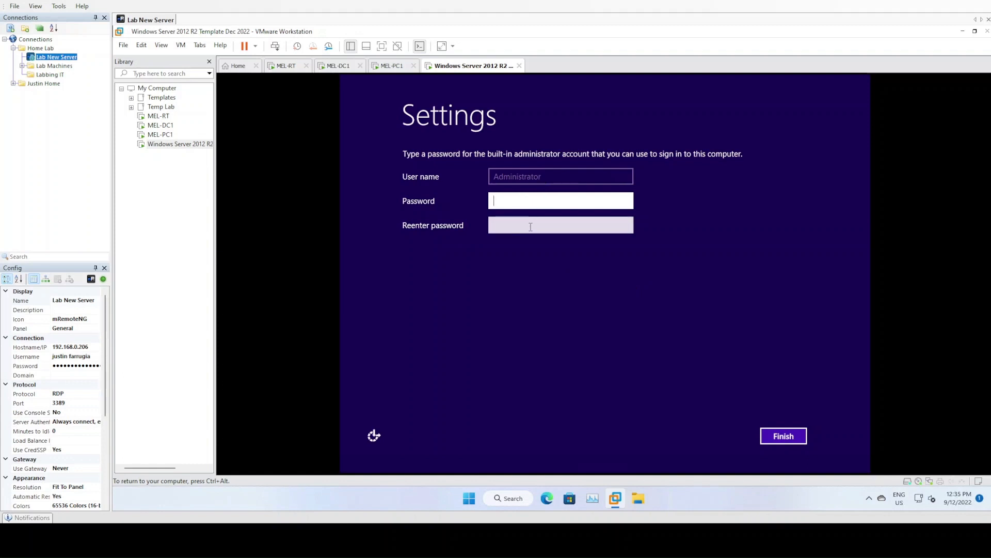
pyautogui.hotkey('ctrl', 'alt')
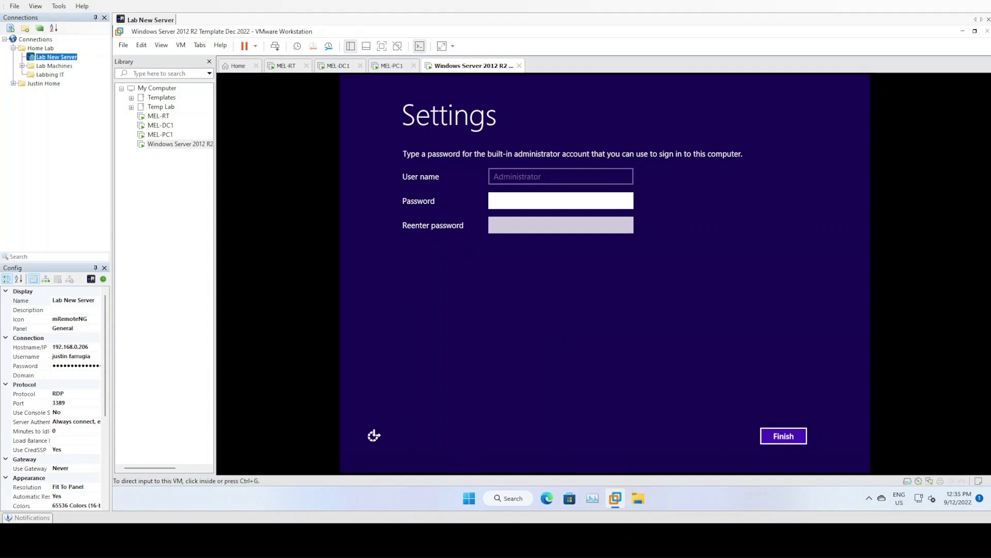
pyautogui.click(547, 305)
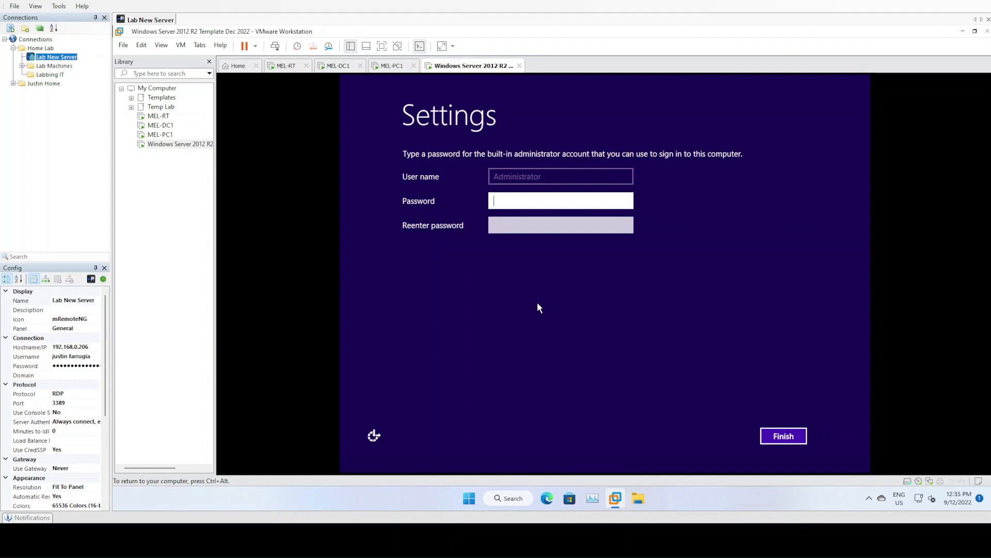
pyautogui.hotkey('ctrl', 'shift', 'F3')
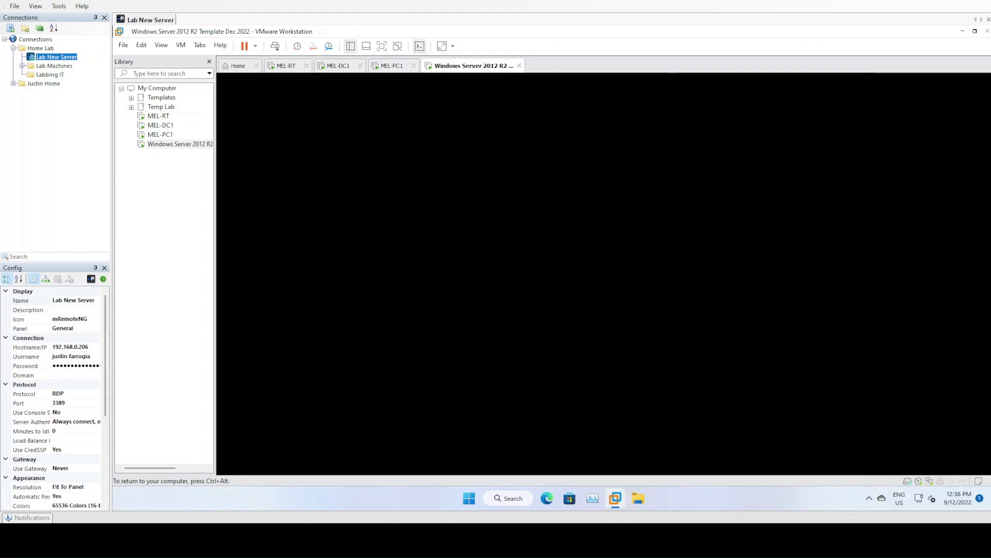
pyautogui.hotkey('ctrl', 'alt')
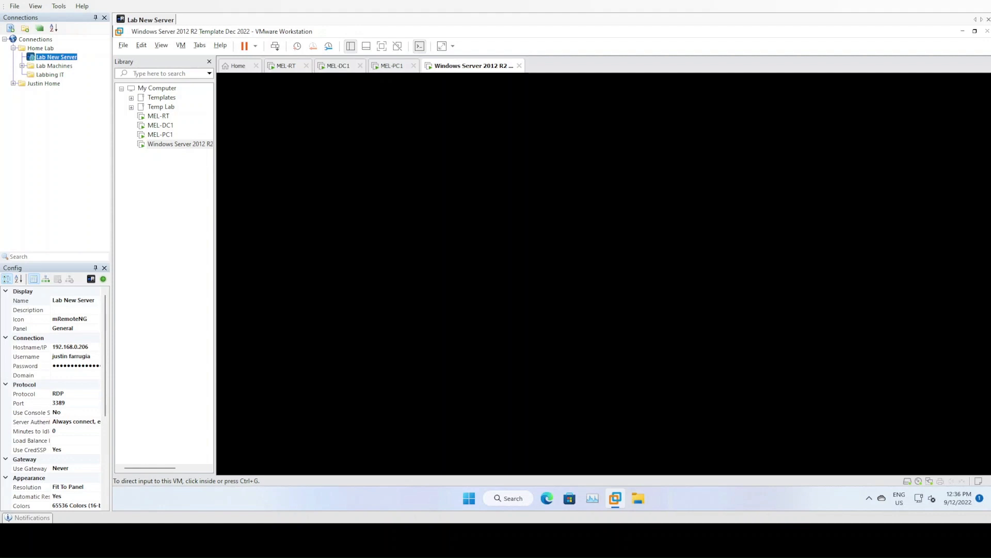
pyautogui.hotkey('ctrl', 'g')
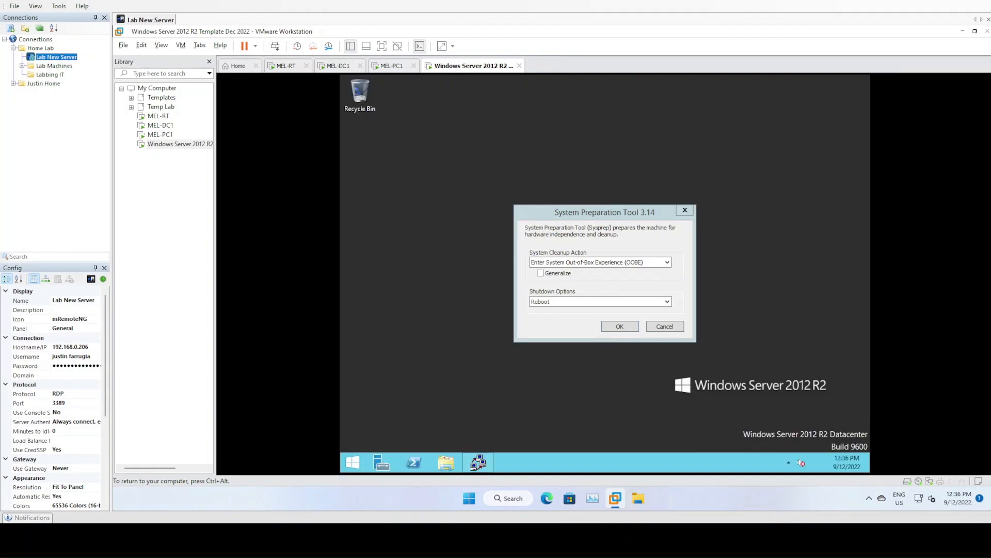
# - Close the System Preparation Tool 3.14 dialog on the guest's Windows Server desktop
pyautogui.click(541, 297)
pyautogui.click(693, 209)
pyautogui.click(692, 211)
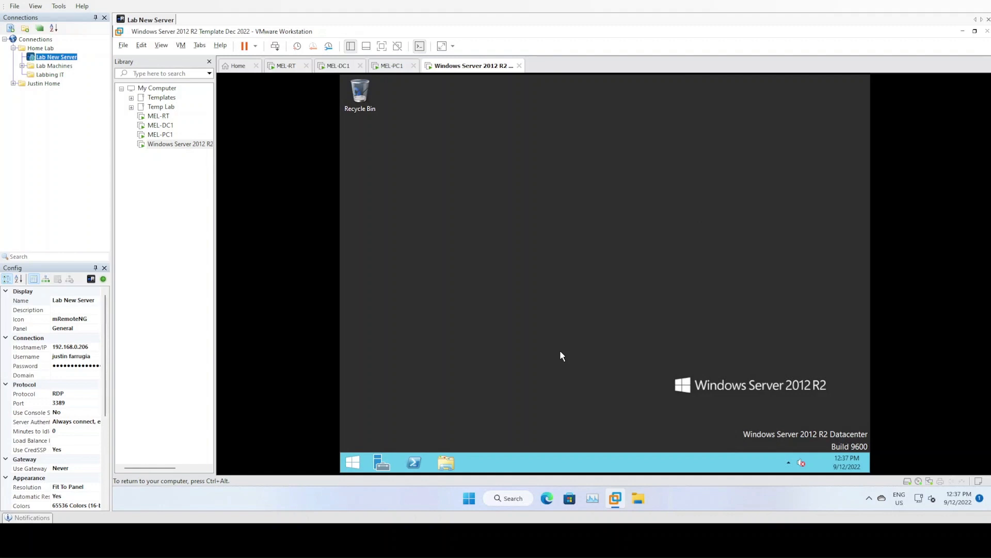
# - Open an administrator Command Prompt in the guest and dismiss the network discovery prompt
pyautogui.rightClick(361, 462)
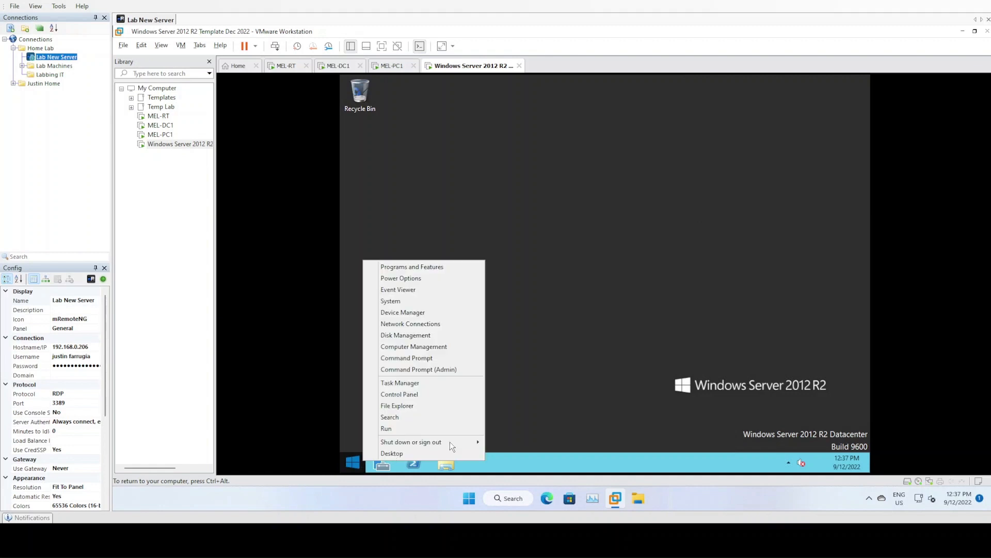
pyautogui.click(437, 368)
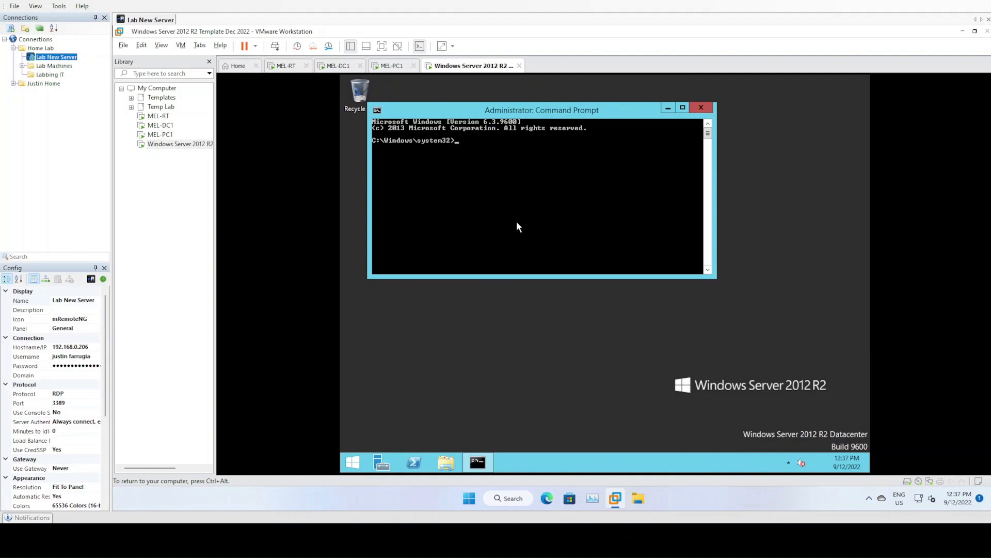
pyautogui.write('cmd')
pyautogui.press('Return')
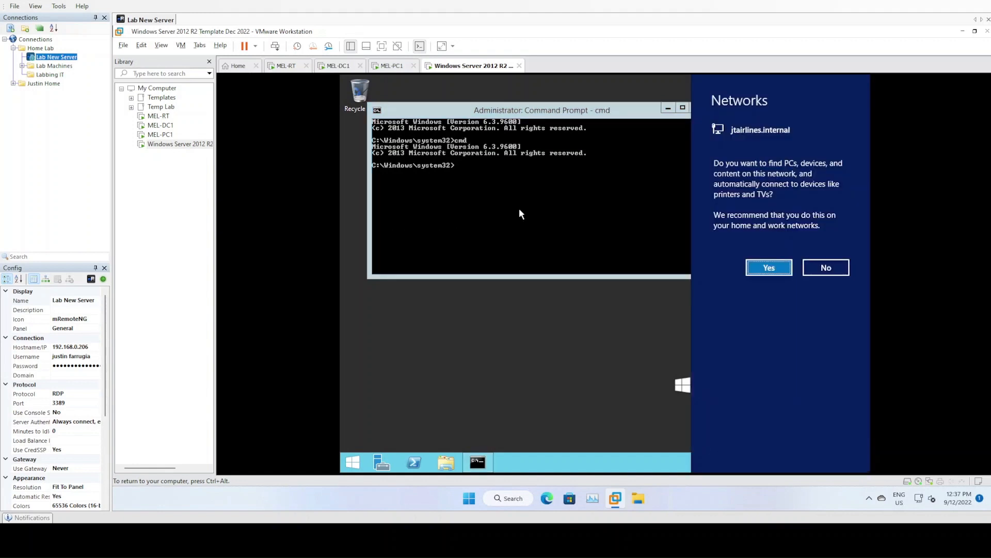
pyautogui.click(547, 185)
# - Run ipconfig to confirm IPv4 192.168.10.101, then ping 8.8.8.8 with 0% loss
pyautogui.write('ipconfig')
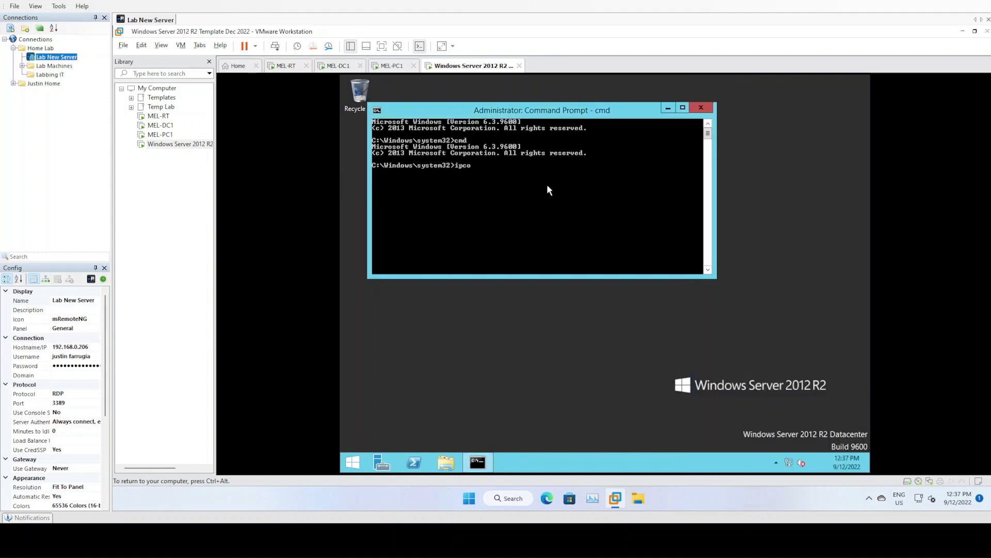
pyautogui.press('Return')
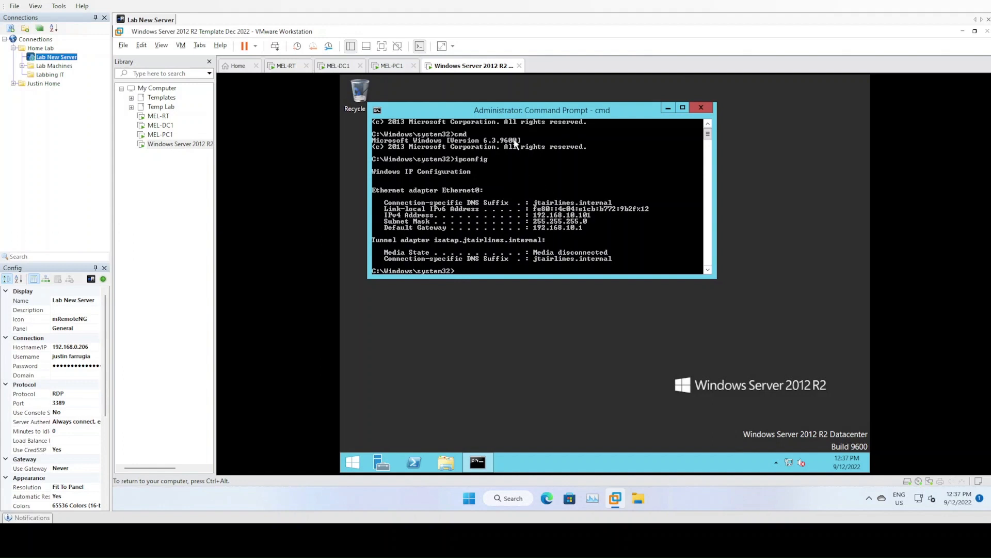
pyautogui.moveTo(513, 114); pyautogui.dragTo(555, 121)
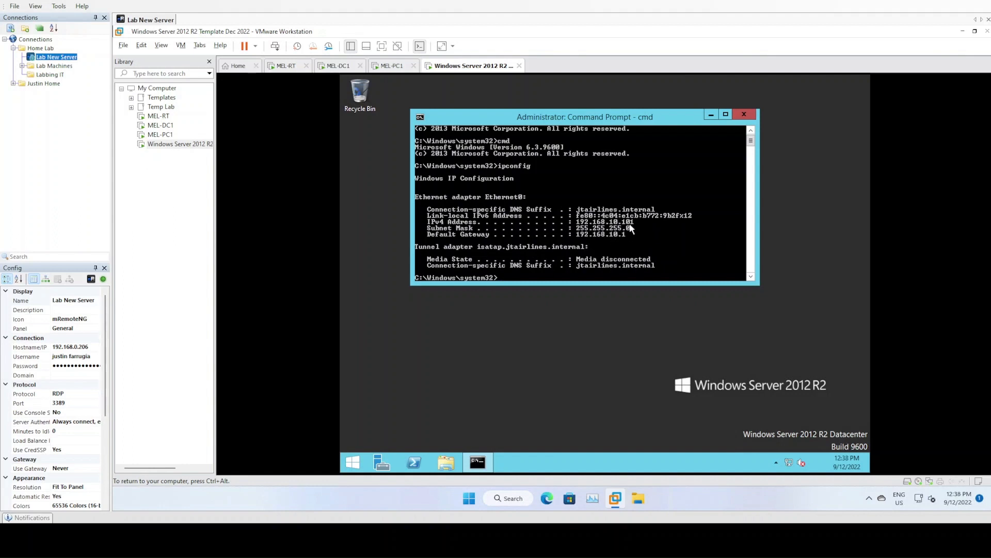
pyautogui.write('ping 8.8.8.8')
pyautogui.press('Return')
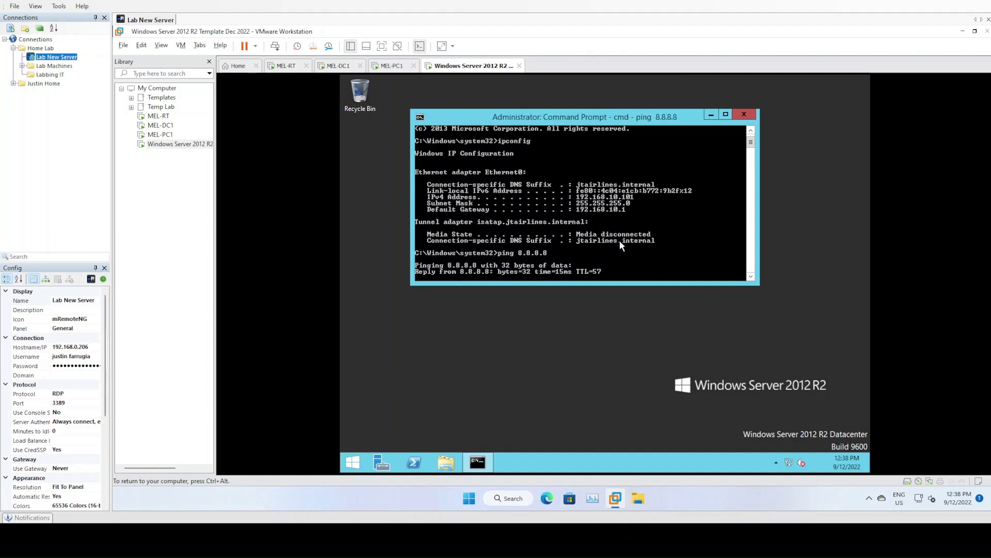
pyautogui.hotkey('ctrl', 'c')
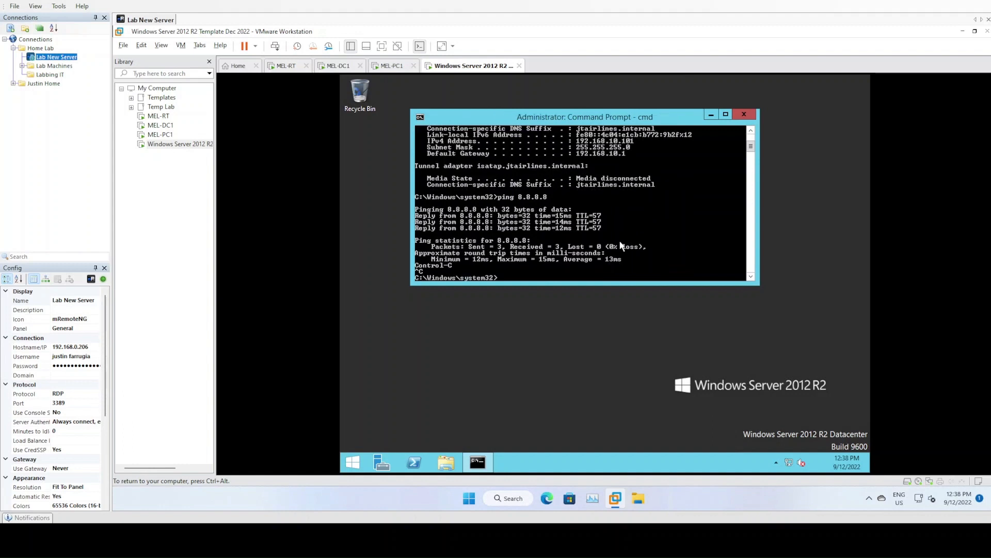
pyautogui.hotkey('ctrl', 'alt')
# - Start the VMware Tools installation and launch its setup program from the mounted disc
pyautogui.rightClick(480, 70)
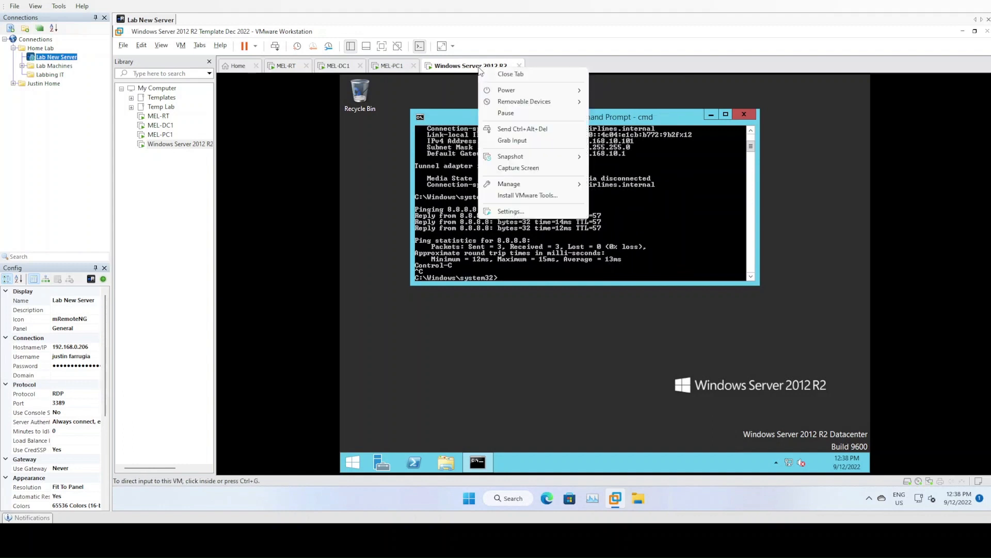
pyautogui.click(532, 195)
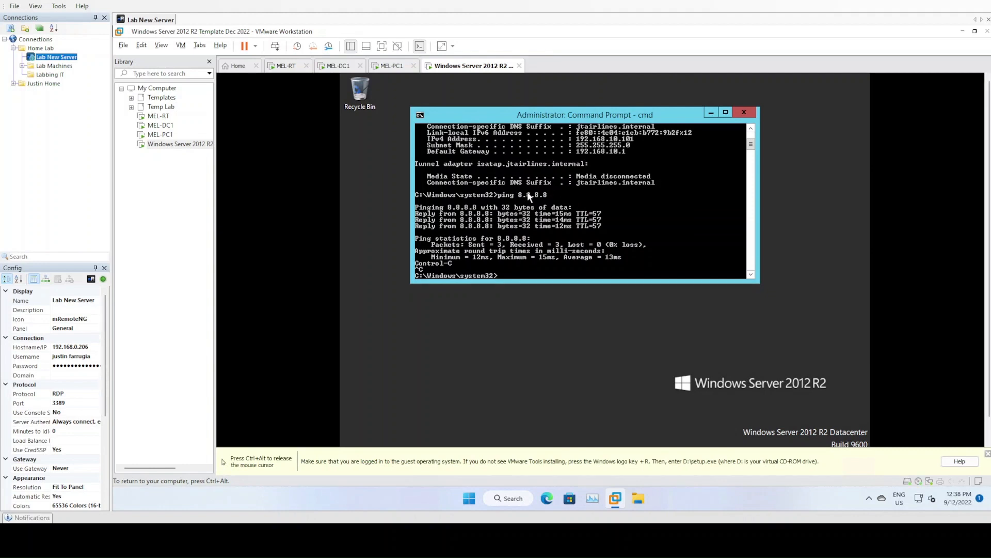
pyautogui.hotkey('ctrl', 'alt')
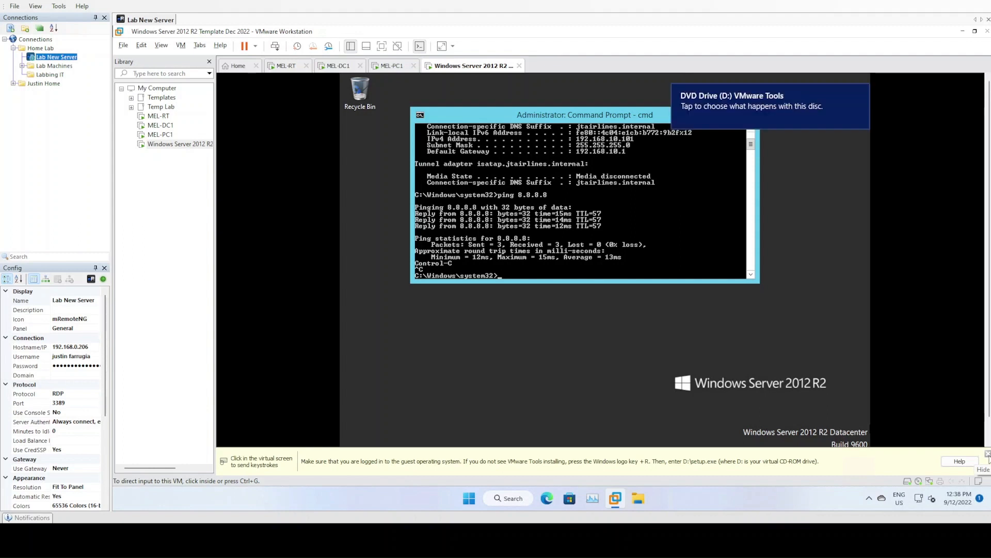
pyautogui.click(768, 107)
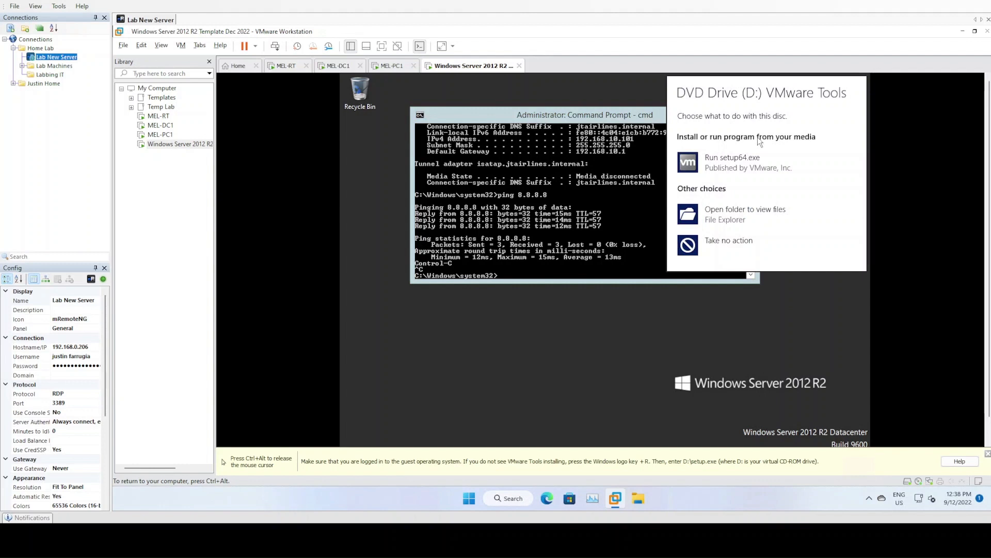
pyautogui.click(720, 163)
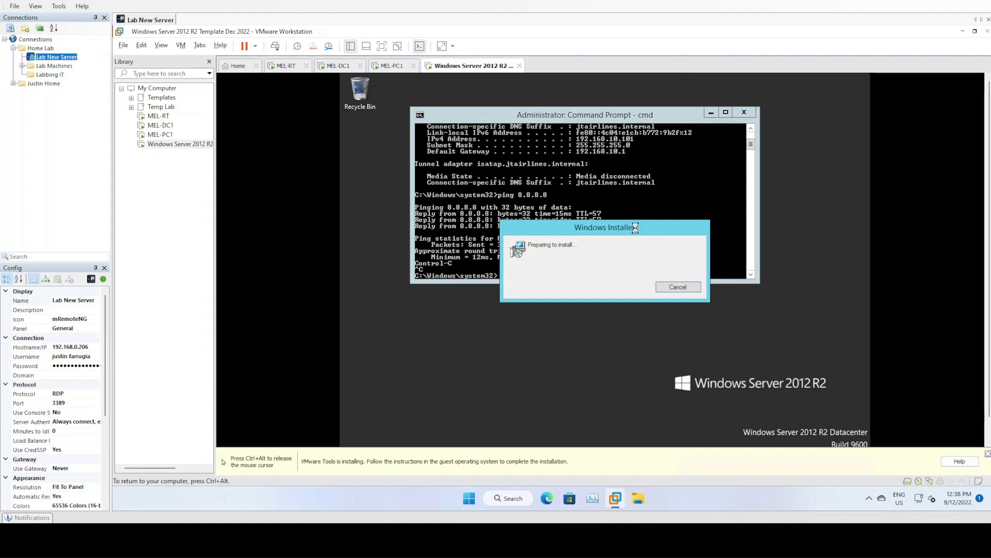
pyautogui.hotkey('ctrl', 'alt')
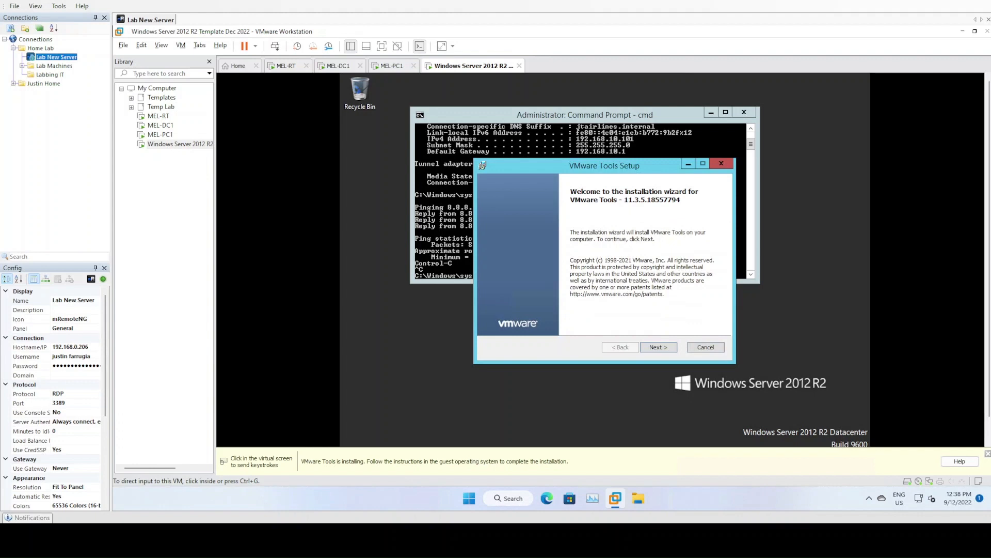
# - Install VMware Tools with the Complete setup type and restart the guest
pyautogui.click(667, 349)
pyautogui.press('Down')
pyautogui.click(655, 347)
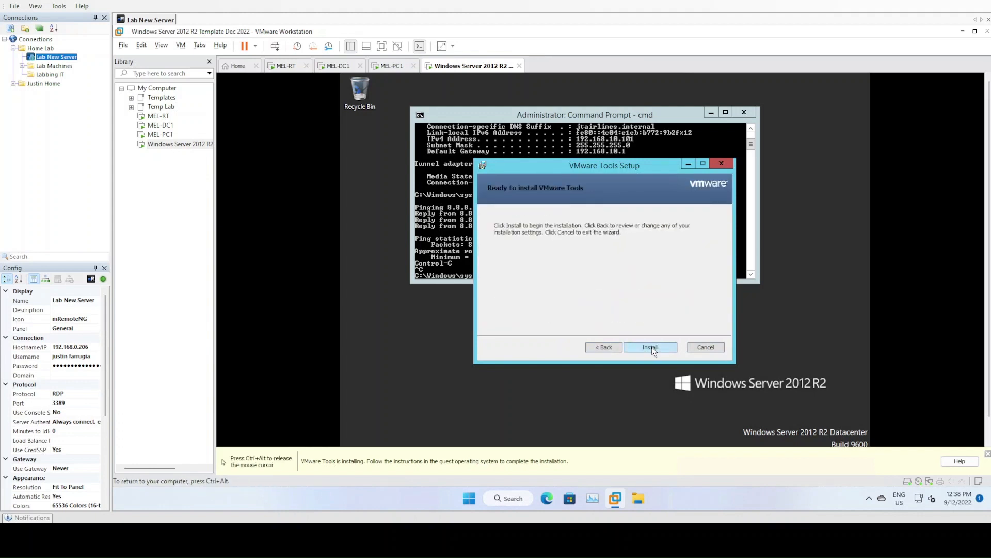
pyautogui.click(654, 347)
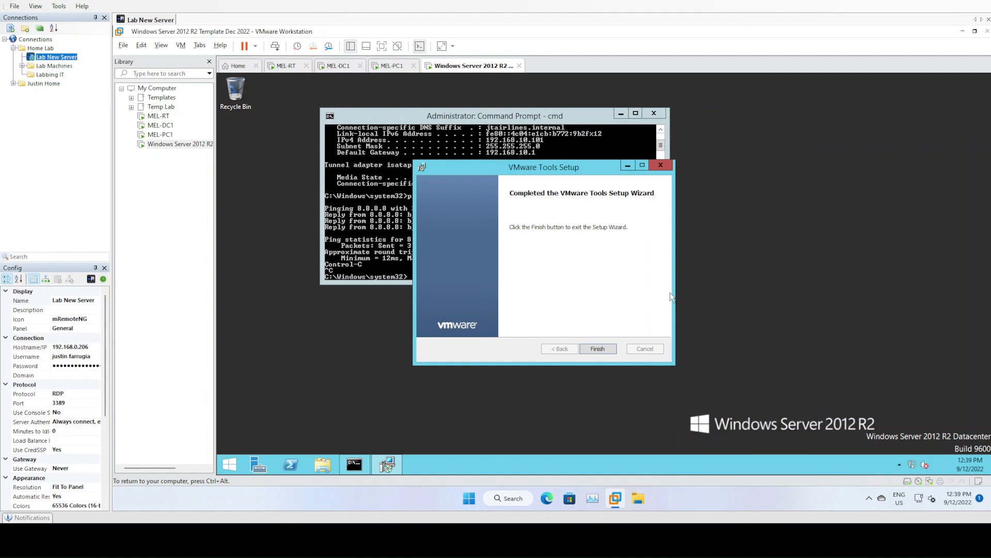
pyautogui.click(609, 349)
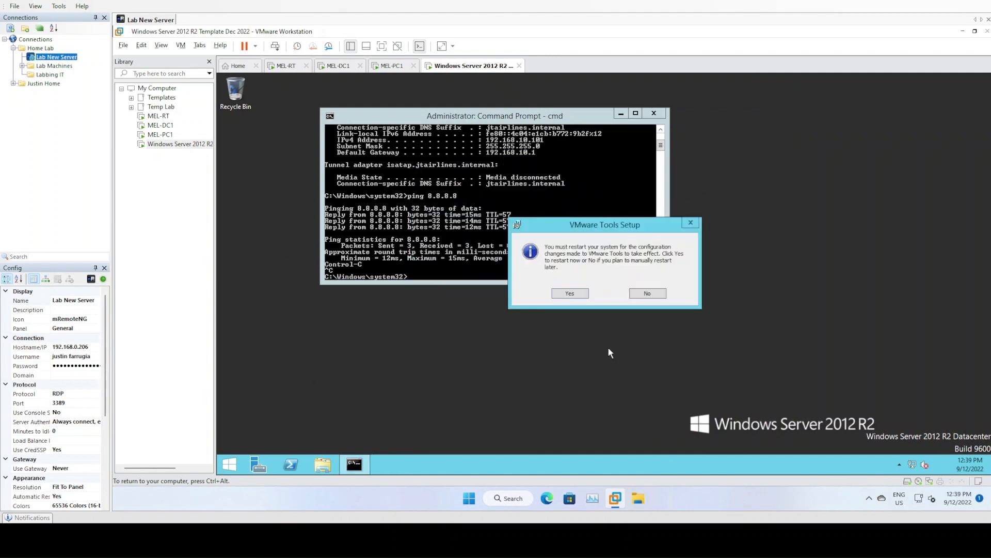
pyautogui.click(581, 295)
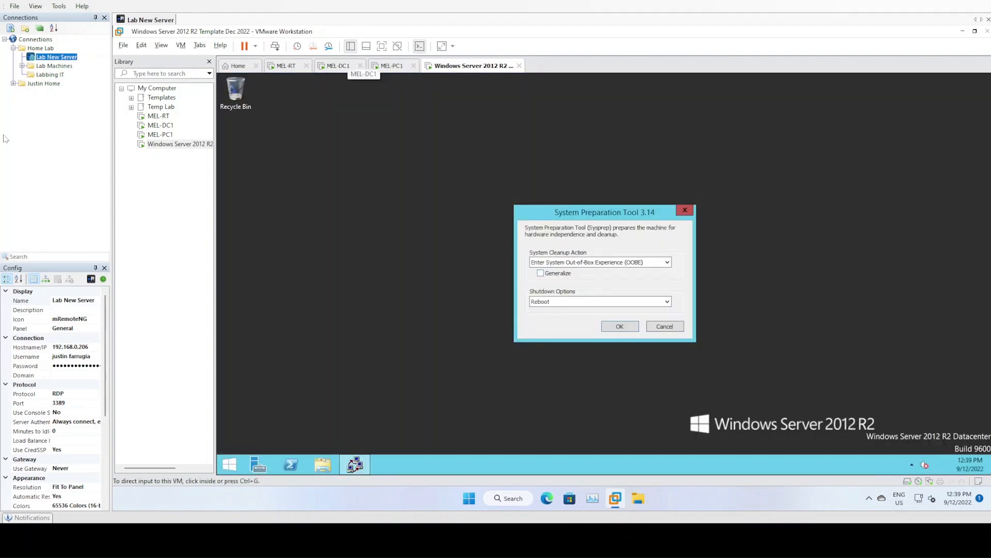
# - Launch Windows PowerShell as administrator from the guest's taskbar icon
pyautogui.click(368, 335)
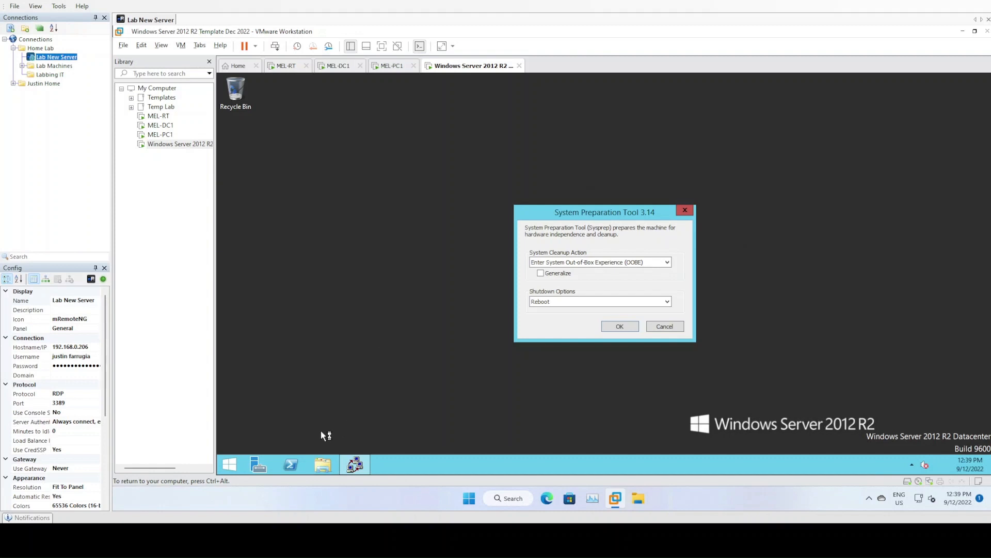
pyautogui.rightClick(292, 464)
pyautogui.rightClick(290, 427)
pyautogui.click(319, 396)
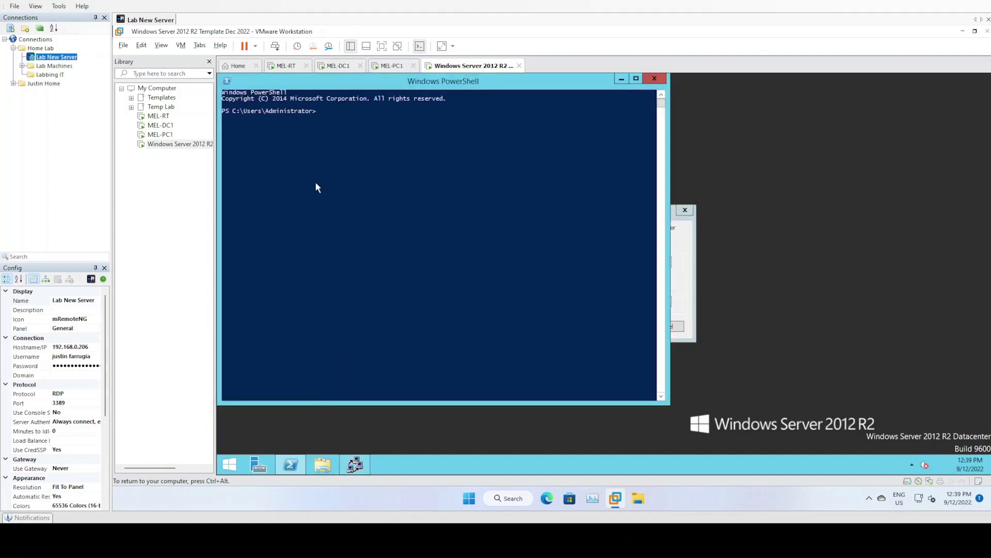
# - Run import-module and install-module for pswindowsupdate in the PowerShell console
pyautogui.click(427, 155)
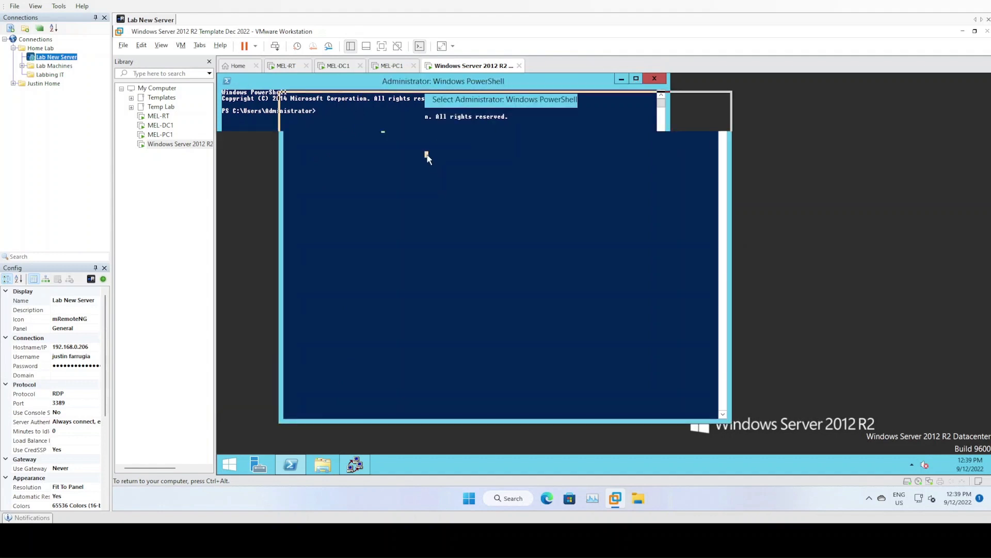
pyautogui.press('Escape')
pyautogui.write('i')
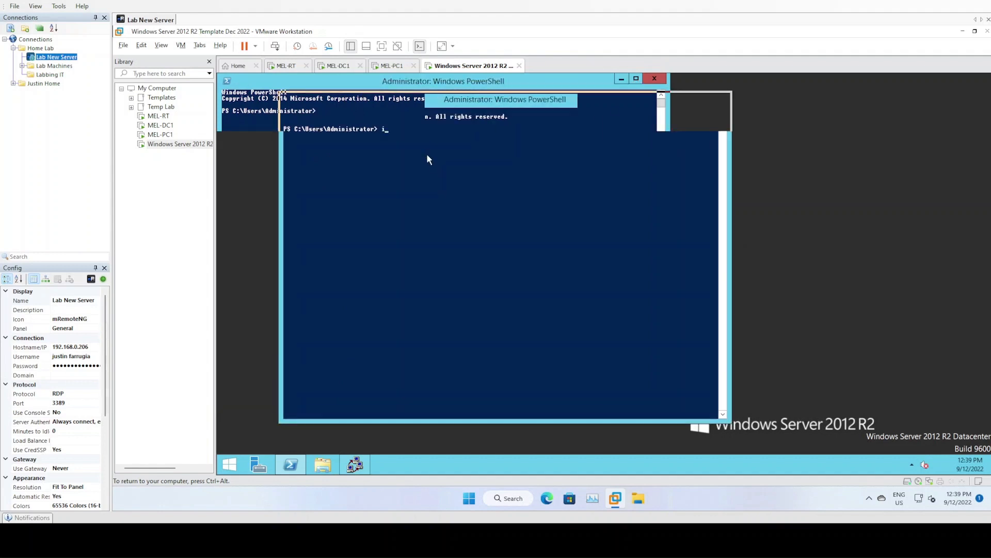
pyautogui.write('mport-module pswindowsupdate')
pyautogui.press('Return')
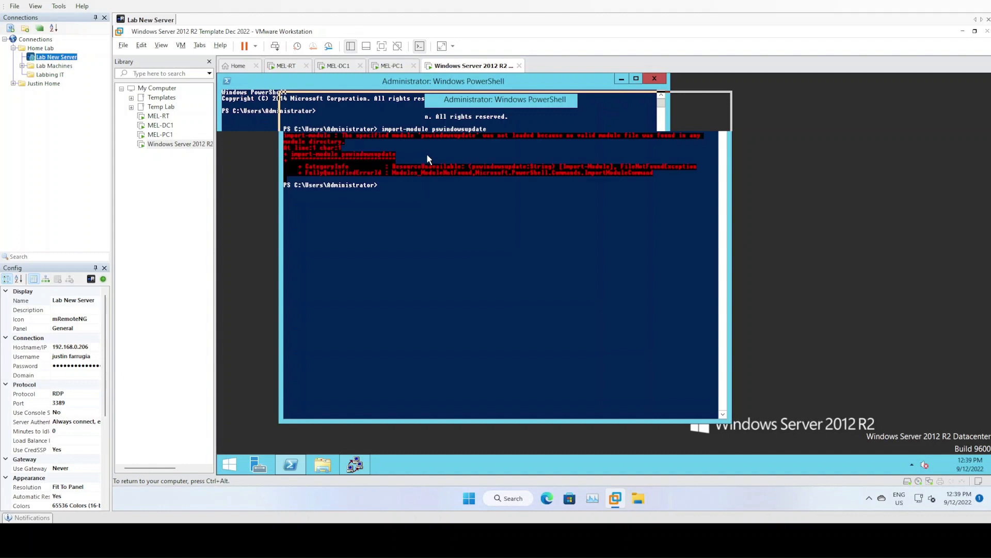
pyautogui.write('install-module pswindowsupdate')
pyautogui.press('Return')
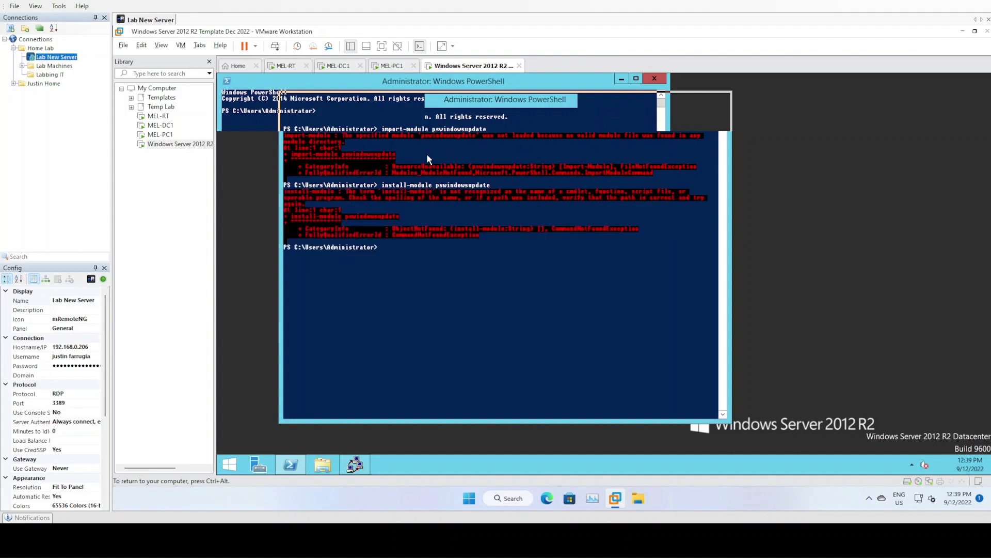
# - Set the execution policy to RemoteSigned, confirming with Y, and retry installing pswindowsupdate
pyautogui.write('Set-ExecutionPolicy RemoteSigned')
pyautogui.press('Return')
pyautogui.write('Y')
pyautogui.press('Return')
pyautogui.press('Up')
pyautogui.press('Up')
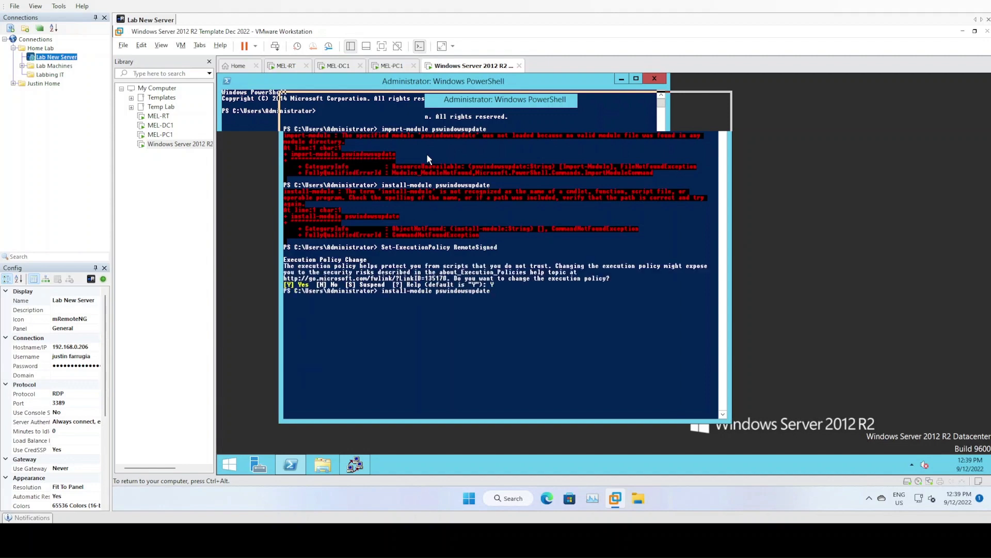
pyautogui.press('Return')
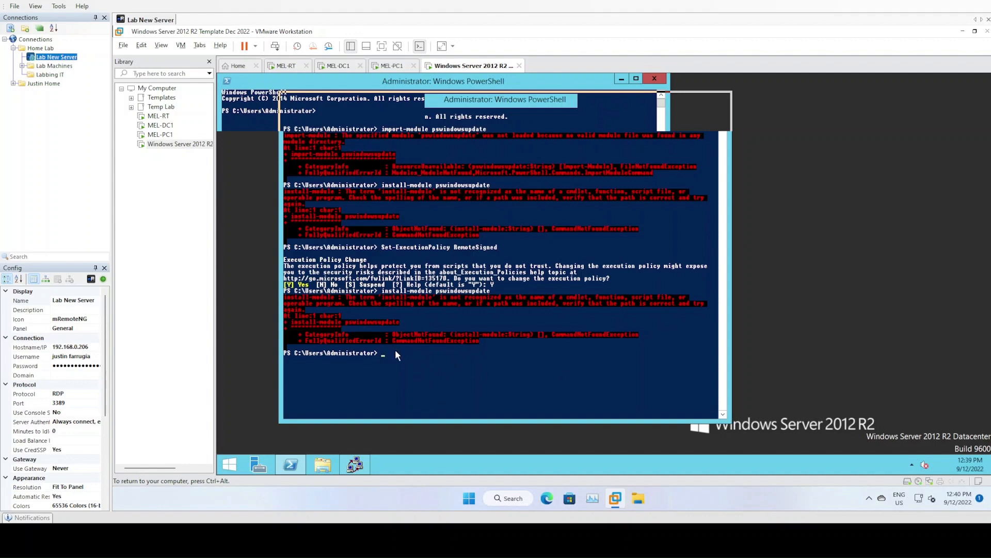
# - Ping mel-dc1 from PowerShell to confirm it replies from 192.168.10.10
pyautogui.hotkey('ctrl', 'alt')
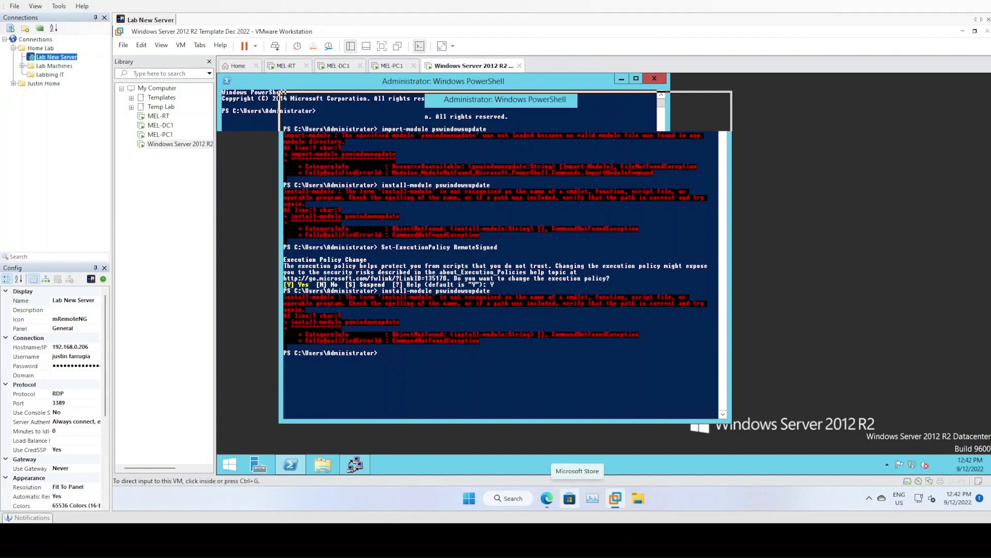
pyautogui.click(421, 360)
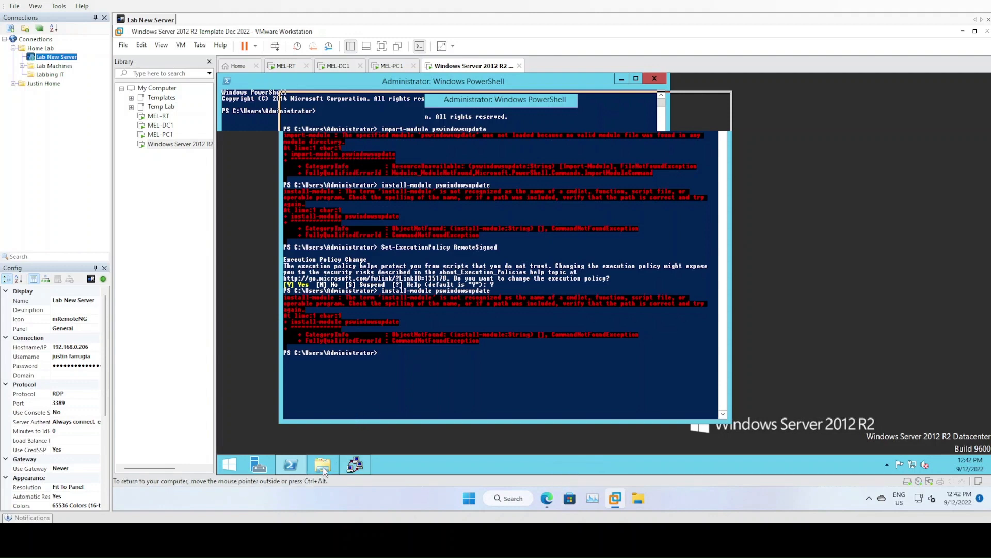
pyautogui.click(454, 372)
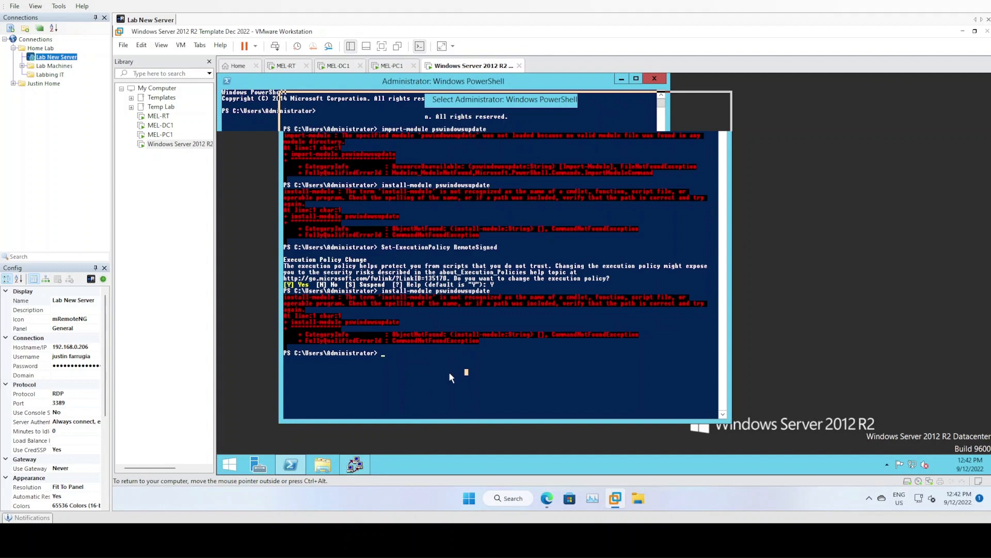
pyautogui.write('ing')
pyautogui.press('BackSpace')
pyautogui.press('BackSpace')
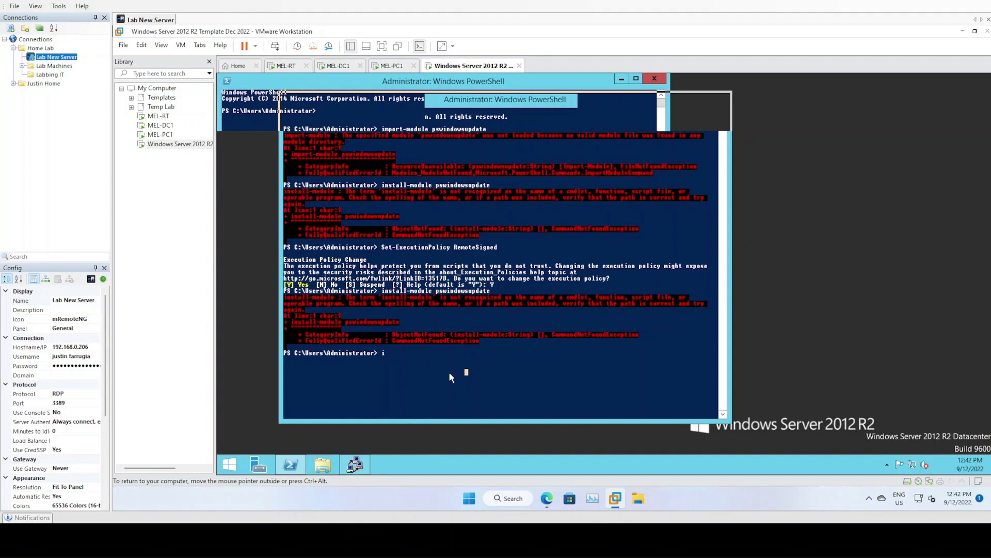
pyautogui.write('ping mel-dc1')
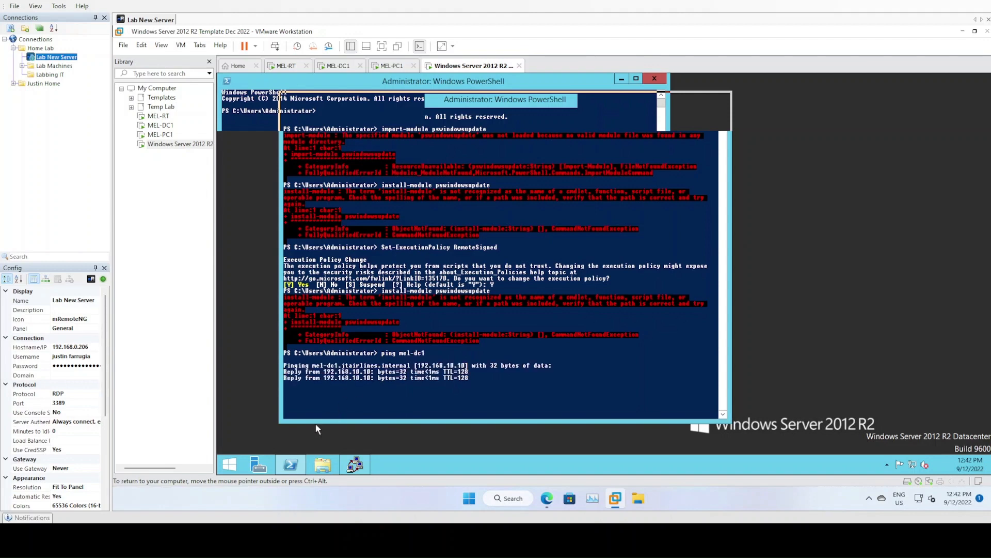
# - Browse to \\mel-dc1\admin_share in Explorer, signing in with the domain administrator account and password
pyautogui.click(329, 466)
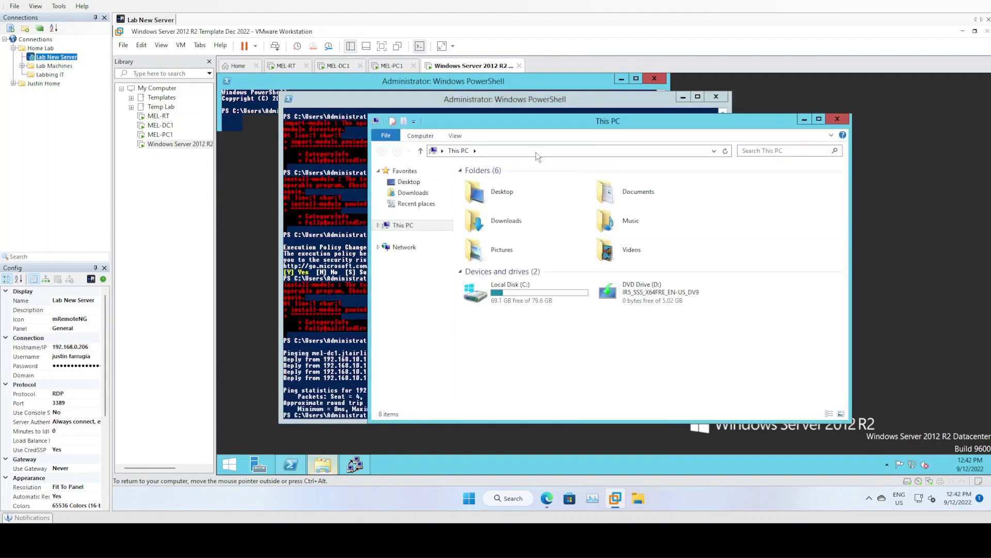
pyautogui.moveTo(544, 121); pyautogui.dragTo(632, 120)
pyautogui.click(619, 151)
pyautogui.write('\\m')
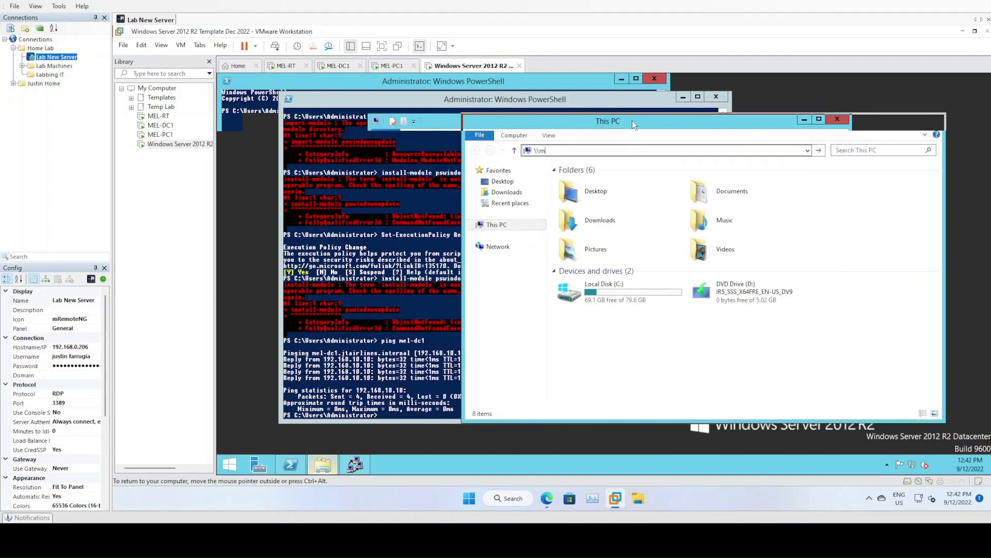
pyautogui.write('el-dc1\\admin_share')
pyautogui.press('Return')
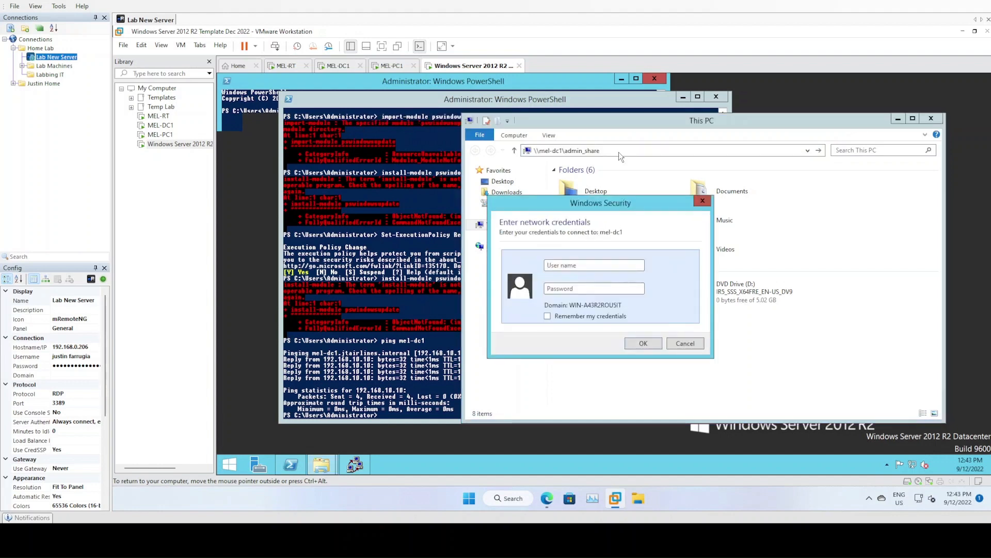
pyautogui.write('jtairlines\\administrat')
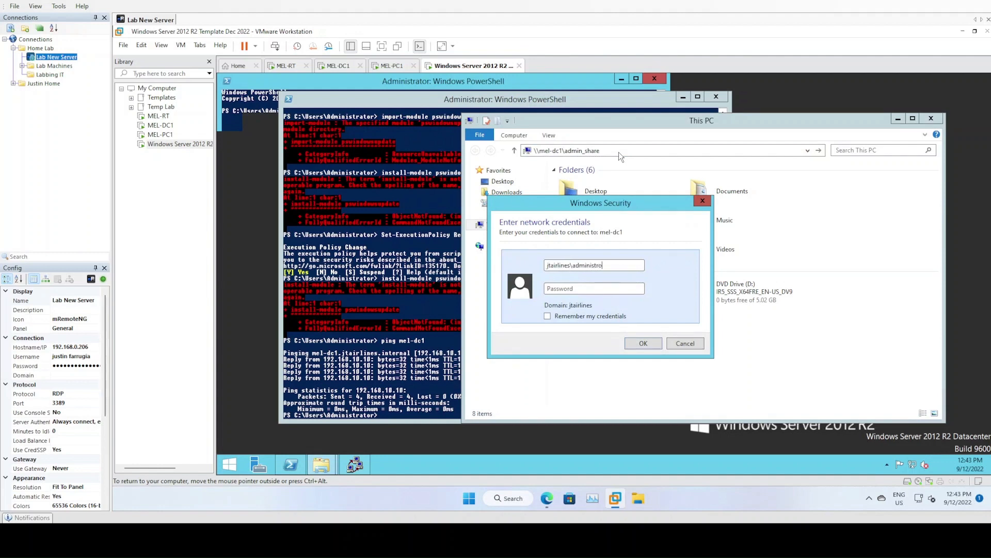
pyautogui.write('or')
pyautogui.press('Tab')
pyautogui.write('•••••••••••••')
pyautogui.press('Return')
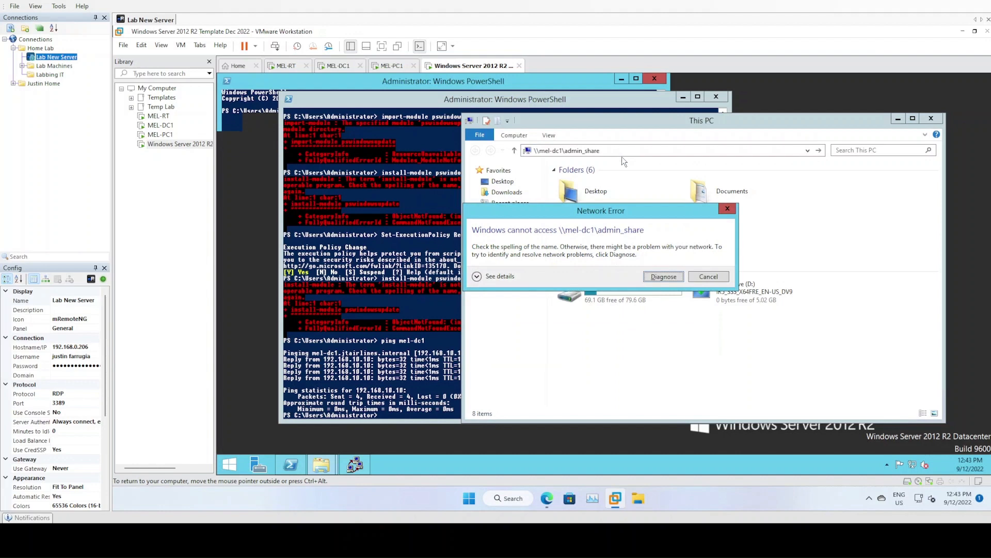
pyautogui.click(722, 276)
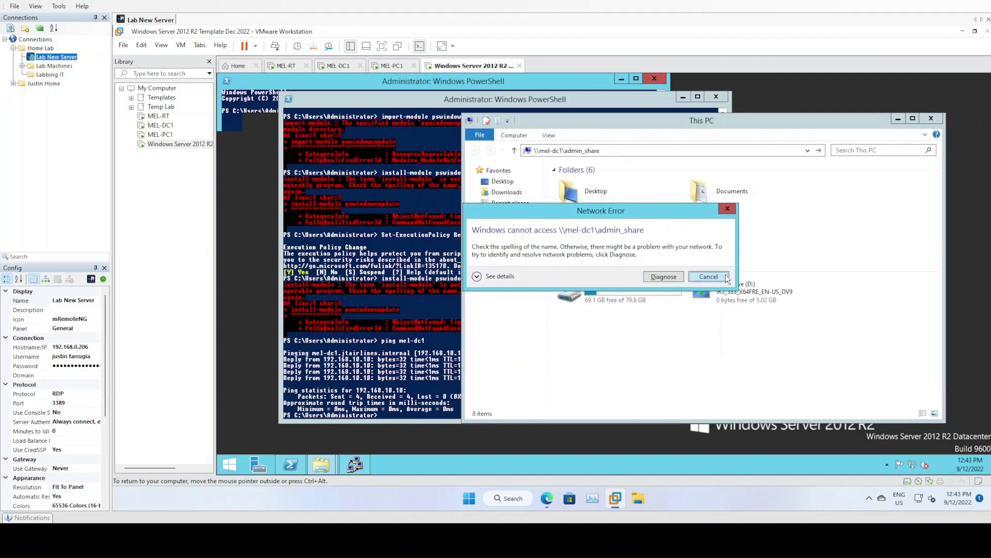
pyautogui.click(634, 151)
pyautogui.press('Return')
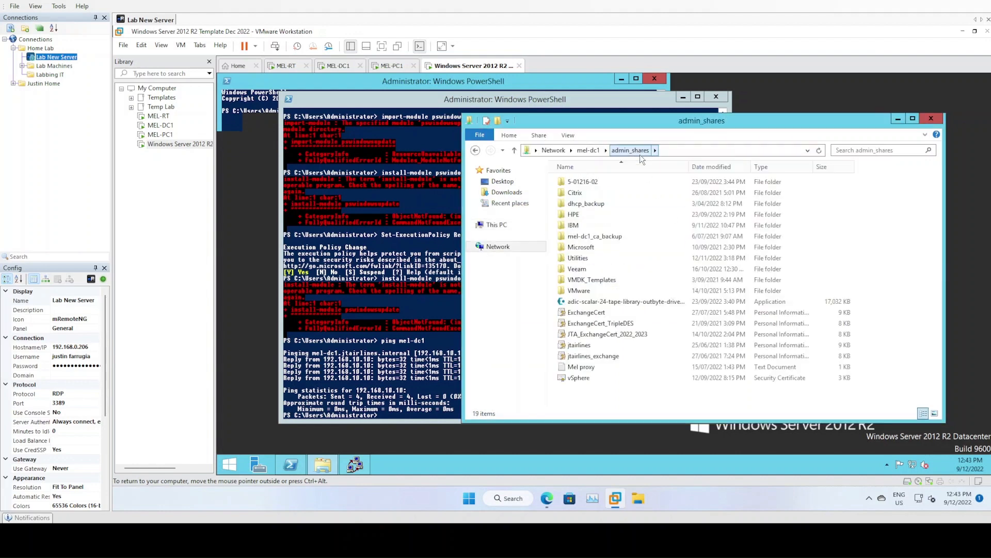
# - Open Microsoft > Utilities > DotNet > 4.5.2 and select the .NET 4.5.2 installer
pyautogui.doubleClick(597, 249)
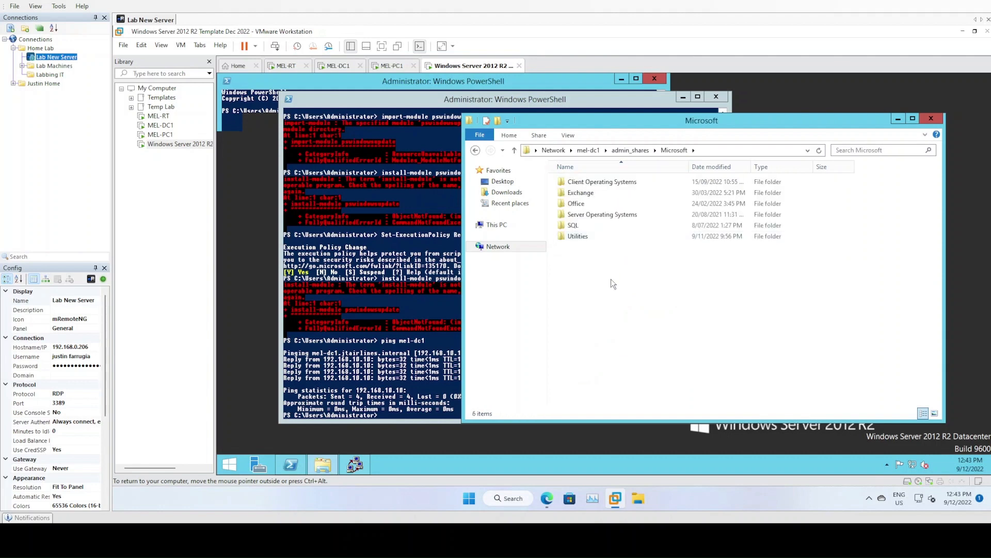
pyautogui.doubleClick(587, 238)
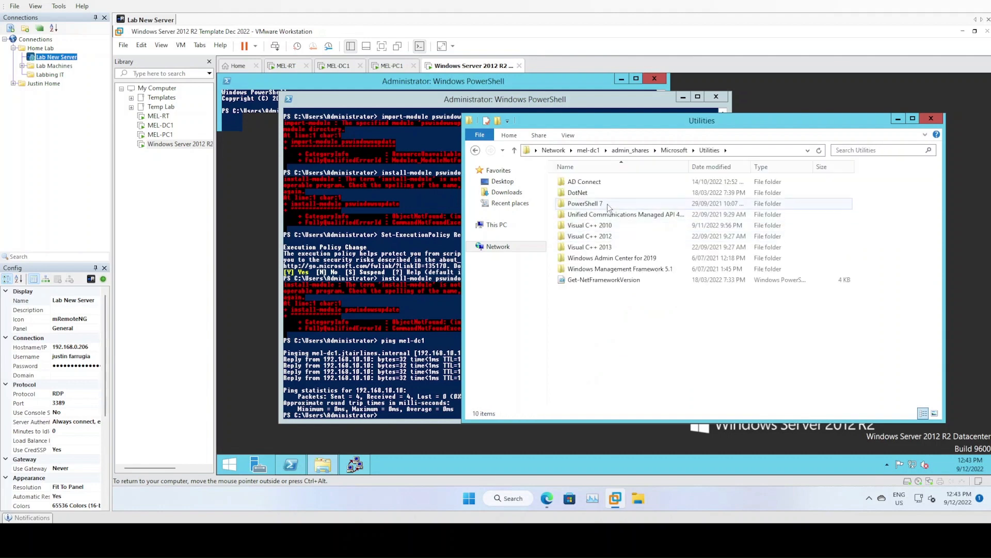
pyautogui.doubleClick(579, 193)
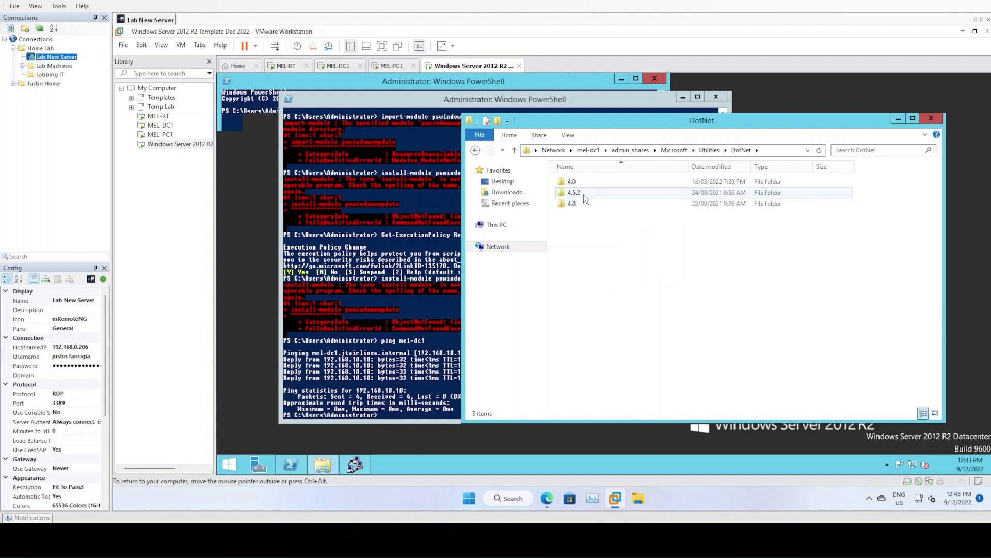
pyautogui.doubleClick(584, 195)
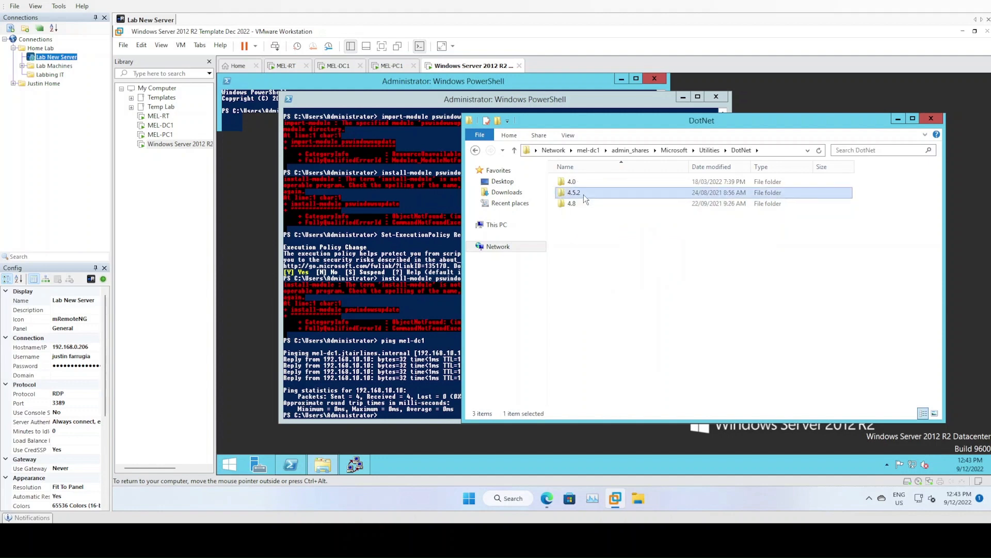
pyautogui.click(601, 182)
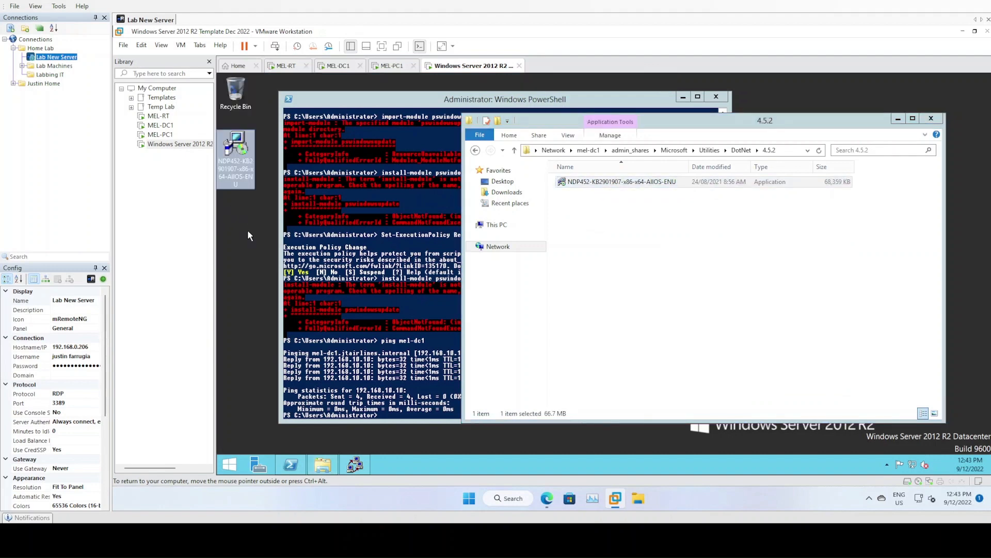
# - Paste the Win8.1AndW2K12R2-KB3191564-x64 update from Windows Management Framework 5.1 onto the desktop
pyautogui.click(737, 148)
pyautogui.click(715, 151)
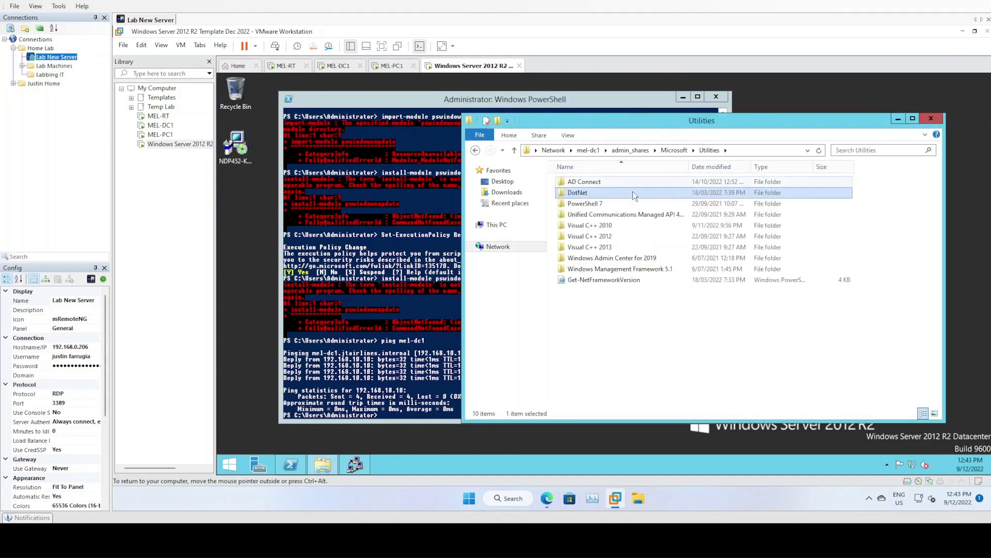
pyautogui.click(615, 269)
pyautogui.doubleClick(616, 269)
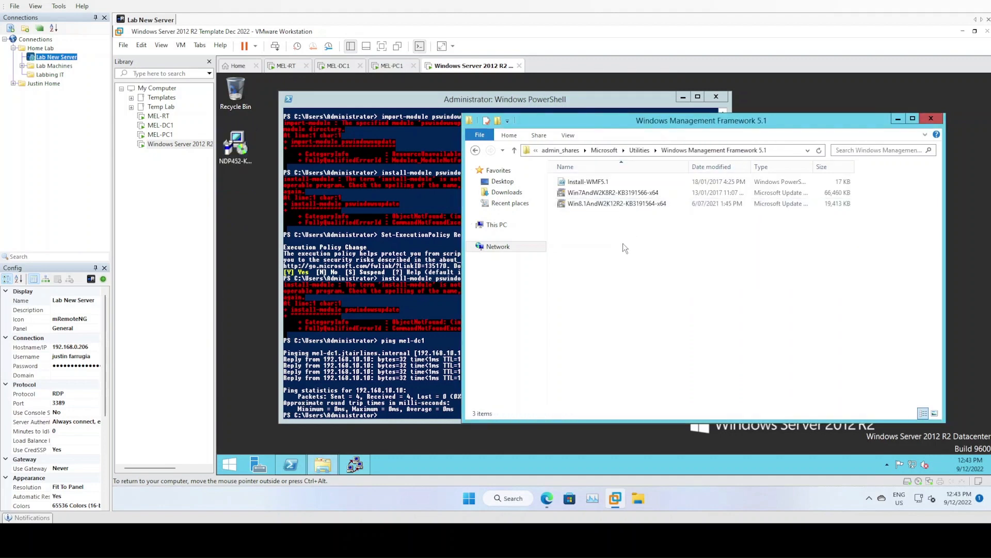
pyautogui.click(637, 204)
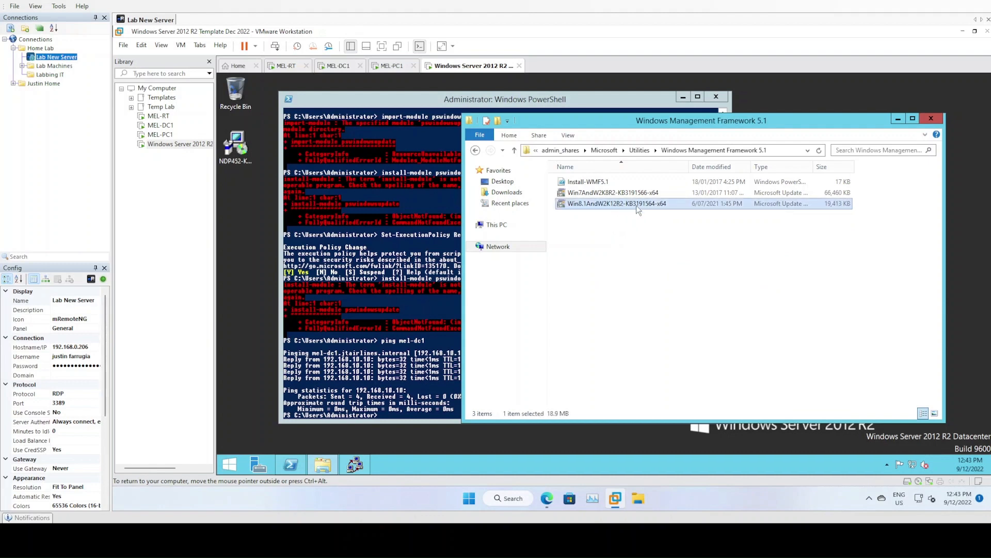
pyautogui.click(236, 147)
pyautogui.hotkey('ctrl', 'v')
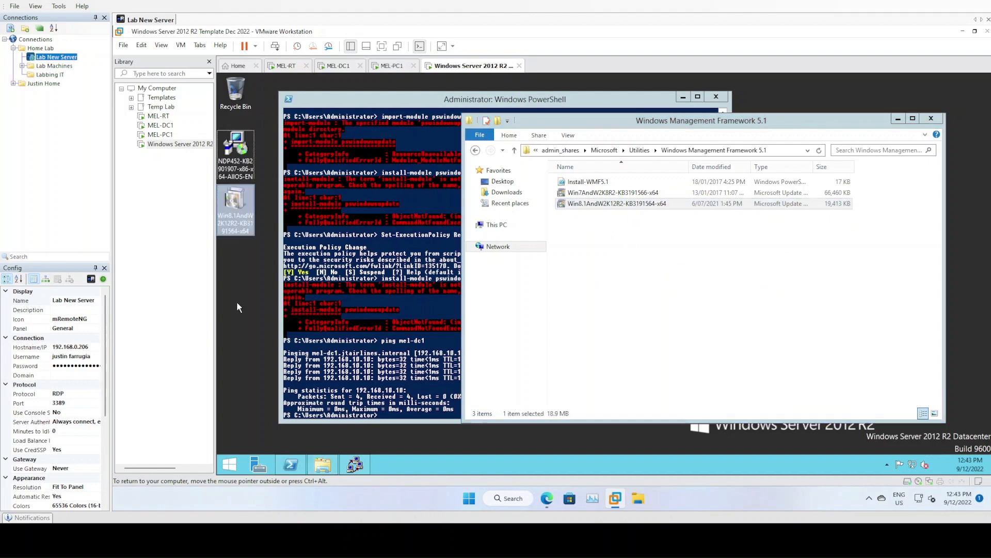
# - Close the Explorer and PowerShell windows and cancel the System Preparation Tool
pyautogui.click(929, 121)
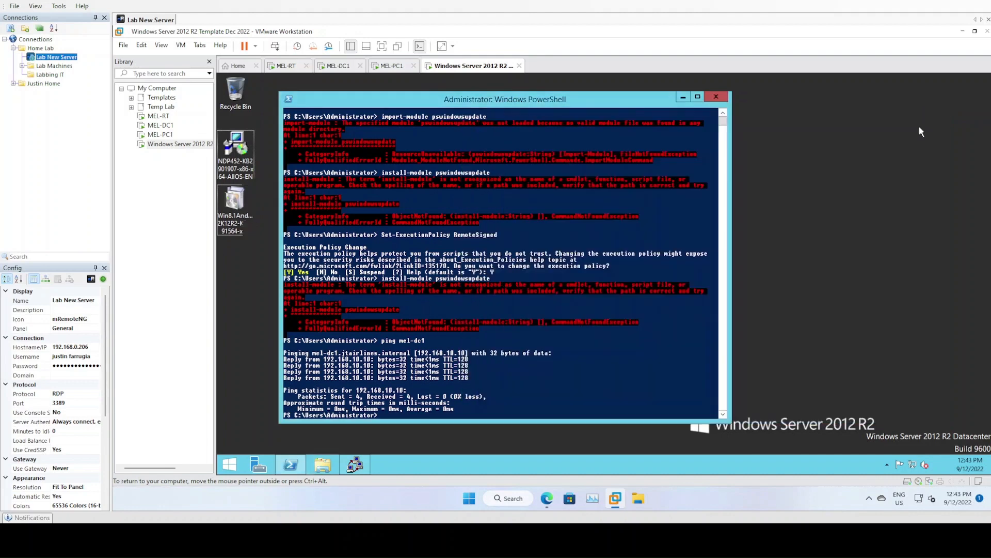
pyautogui.click(717, 97)
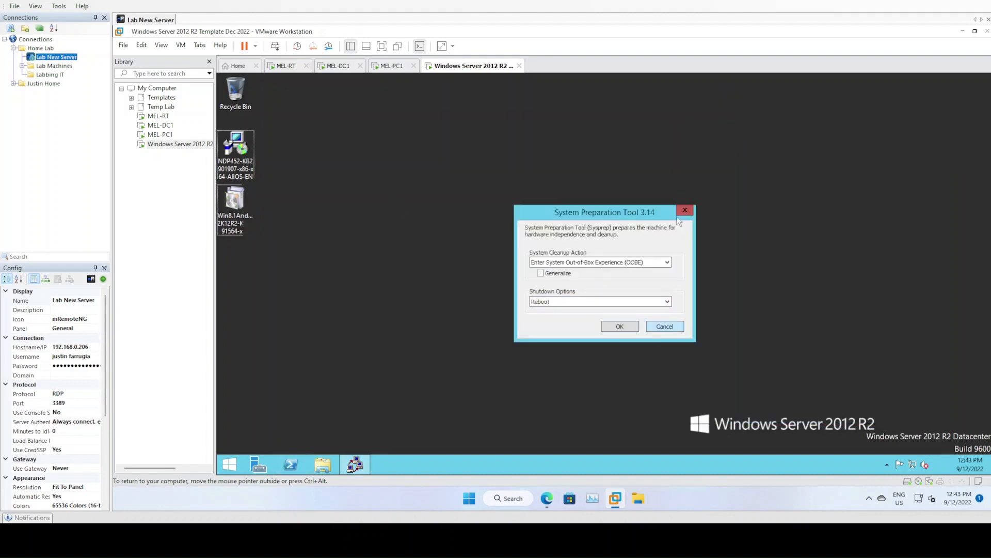
pyautogui.click(663, 325)
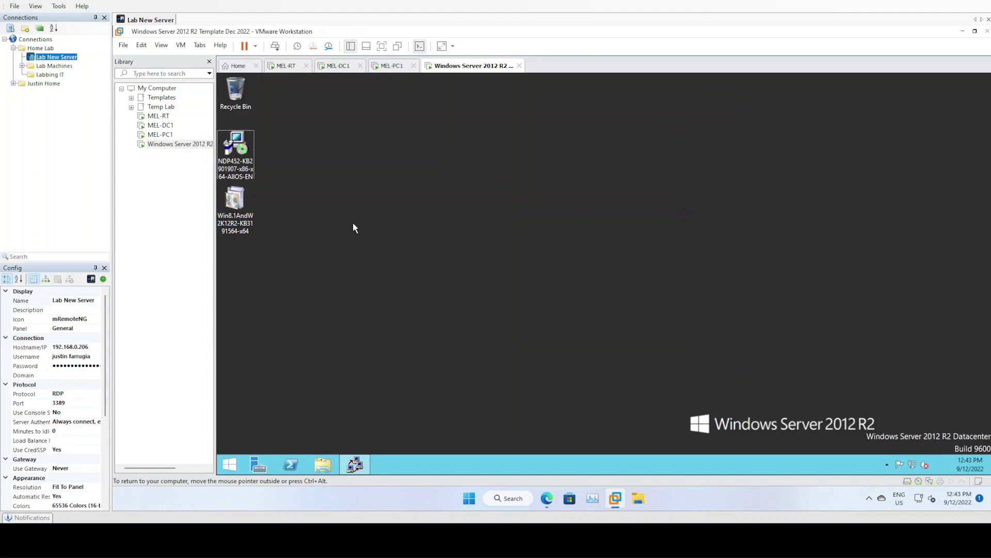
# - Run the NDP452 installer as administrator and install .NET Framework 4.5.2
pyautogui.rightClick(238, 156)
pyautogui.click(264, 177)
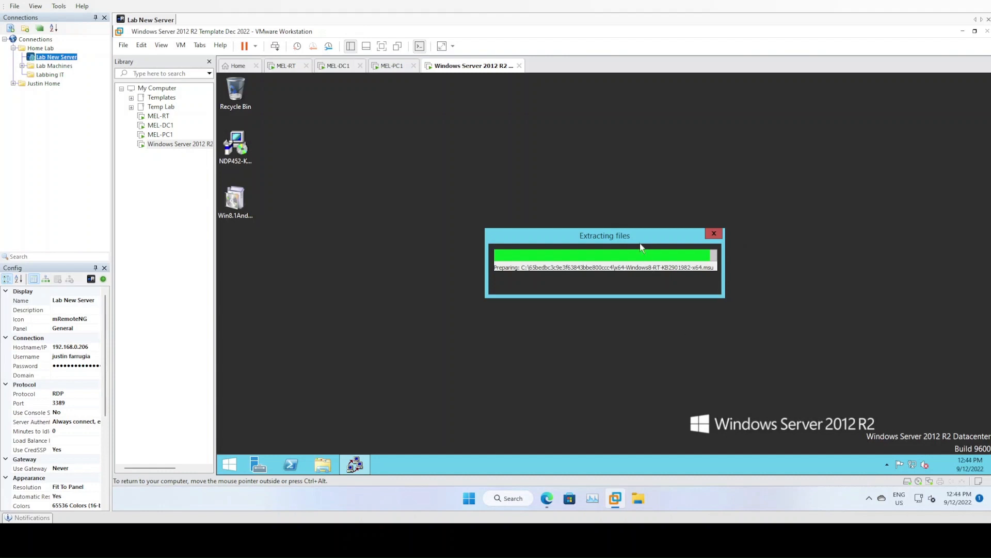
pyautogui.moveTo(633, 232); pyautogui.dragTo(577, 160)
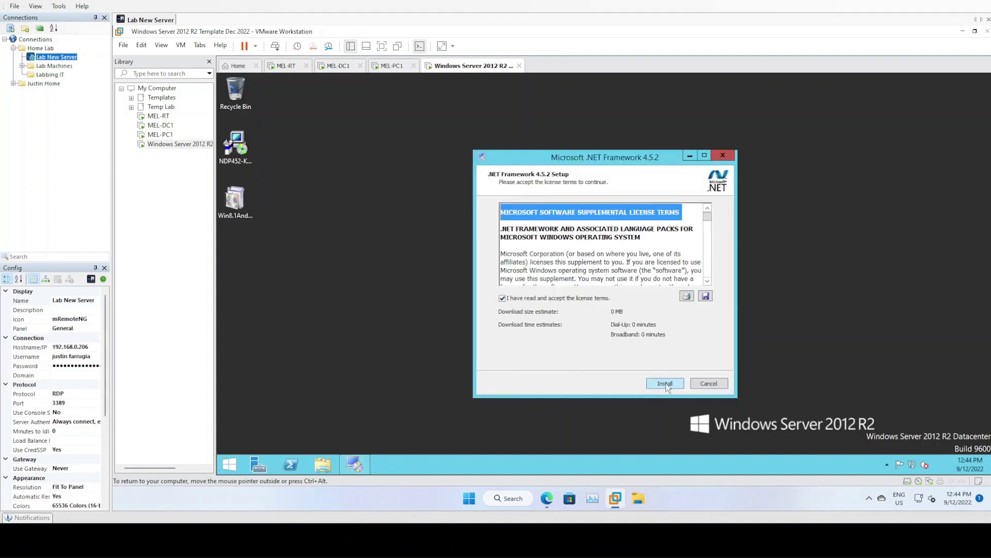
pyautogui.click(670, 384)
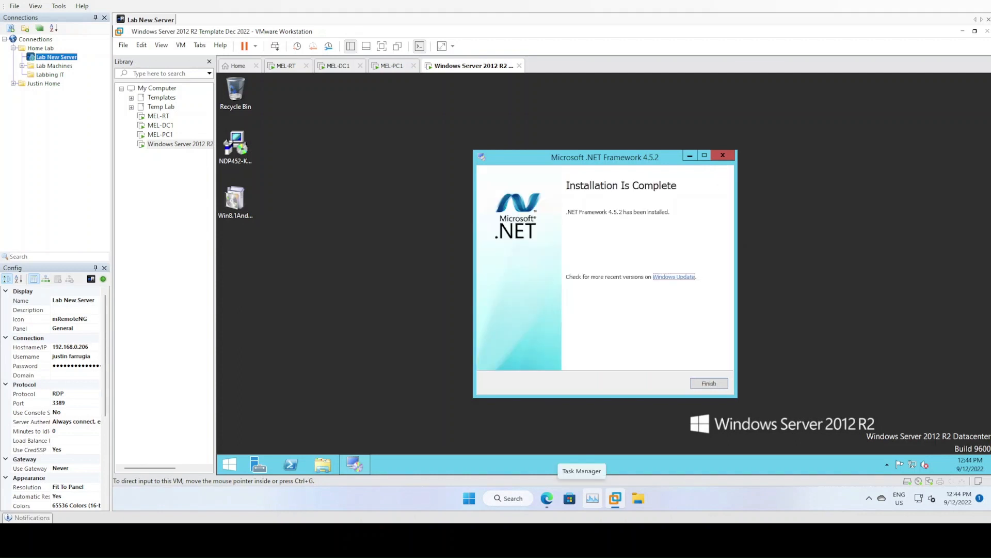
pyautogui.click(711, 385)
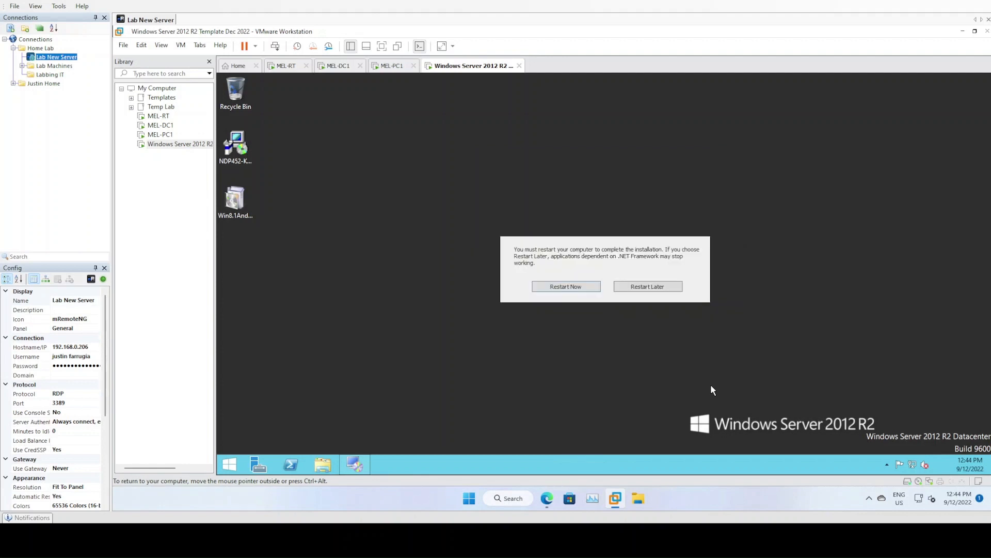
# - Restart the guest now so the .NET Framework 4.5.2 installation completes
pyautogui.click(566, 289)
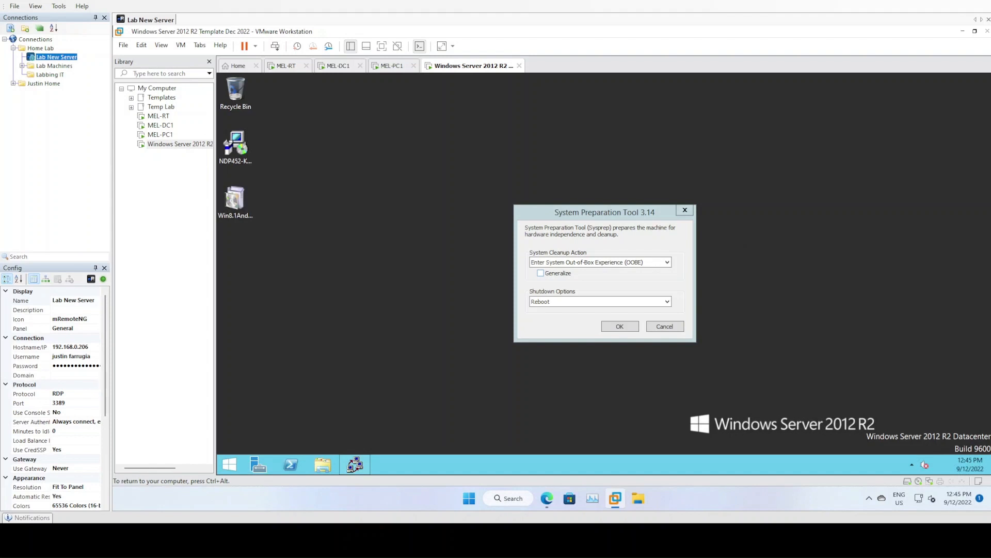
pyautogui.click(578, 262)
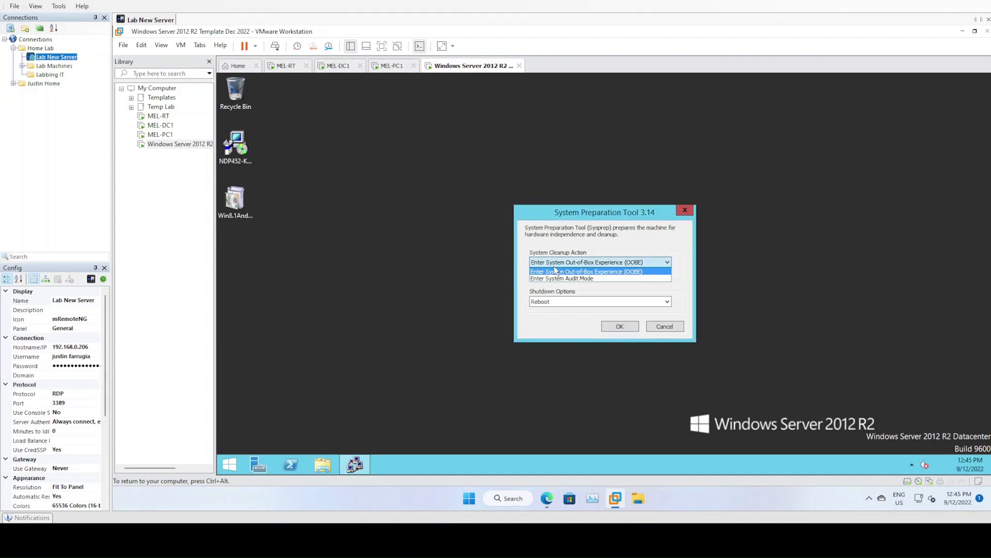
# - Open the Win8.1 KB3191564 update package, confirm installing it and accept the license terms
pyautogui.click(235, 205)
pyautogui.rightClick(235, 206)
pyautogui.click(256, 206)
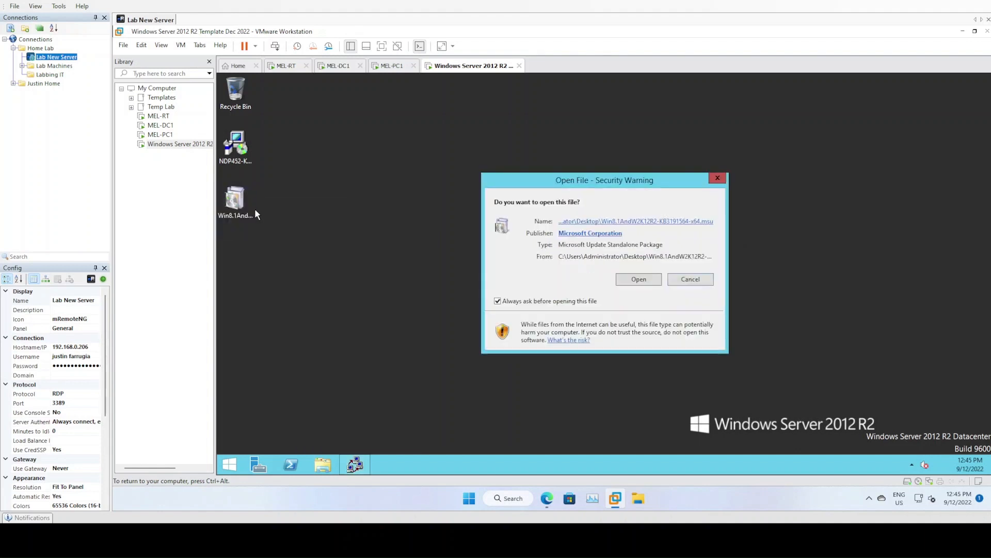
pyautogui.click(637, 277)
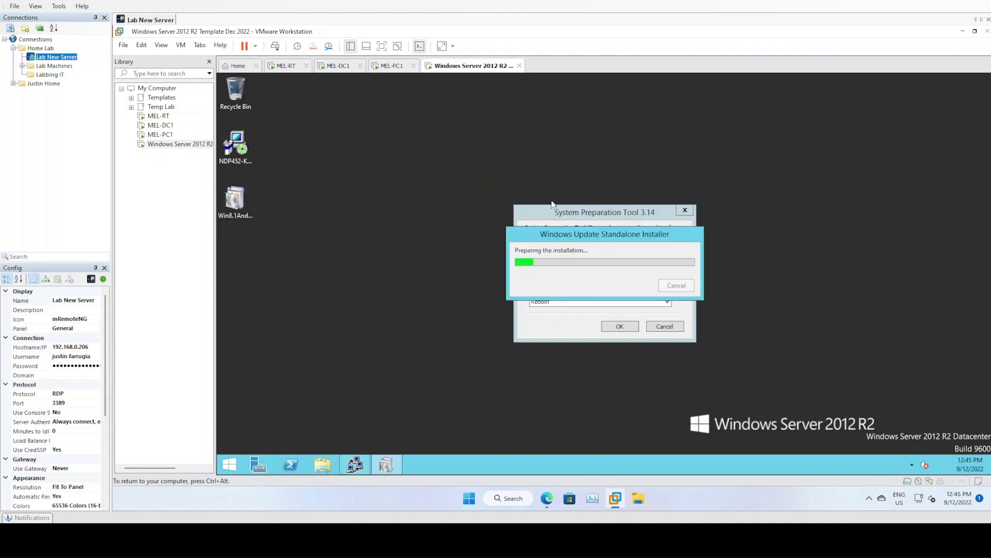
pyautogui.click(635, 291)
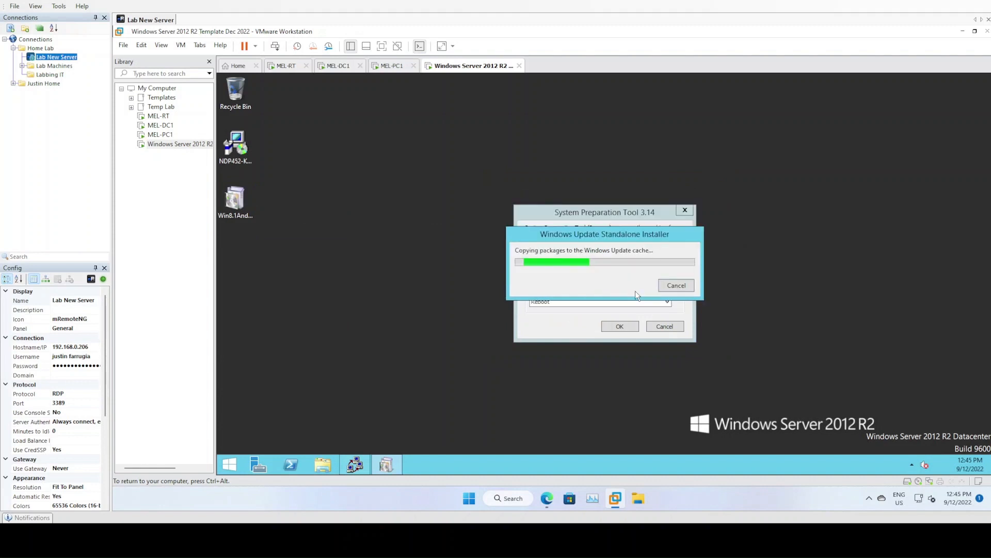
pyautogui.click(674, 352)
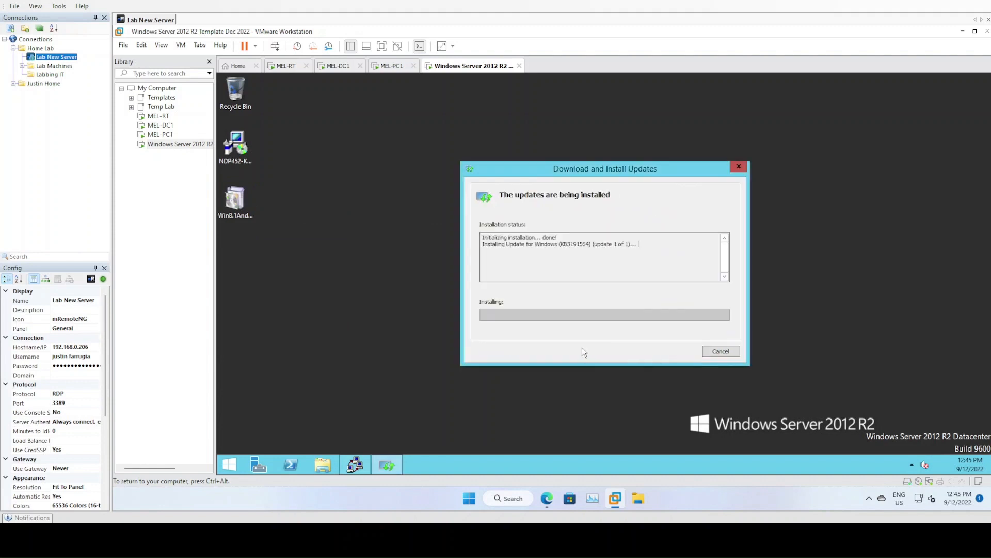
# - Close the System Preparation Tool while the update installs, then restart the VM
pyautogui.moveTo(637, 175); pyautogui.dragTo(600, 143)
pyautogui.click(679, 211)
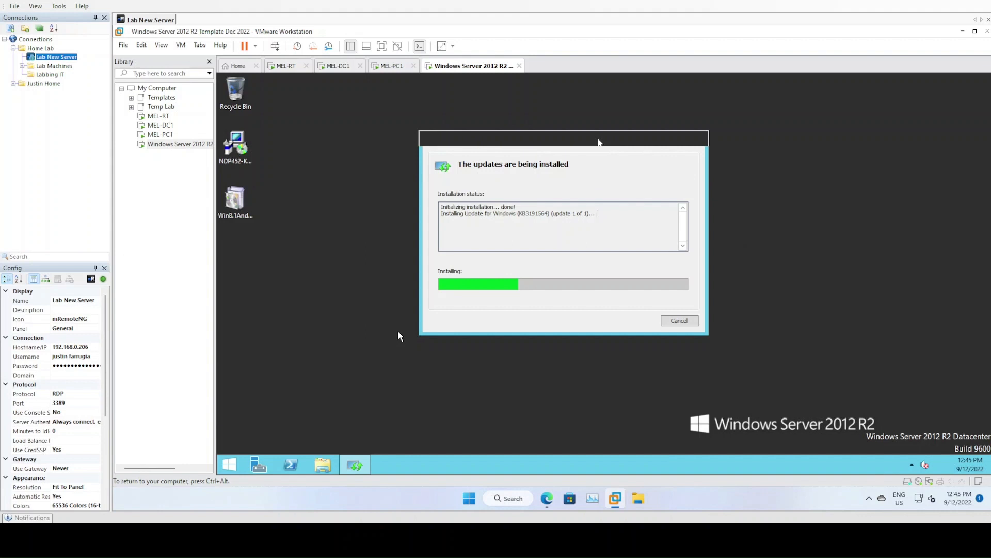
pyautogui.hotkey('ctrl', 'alt')
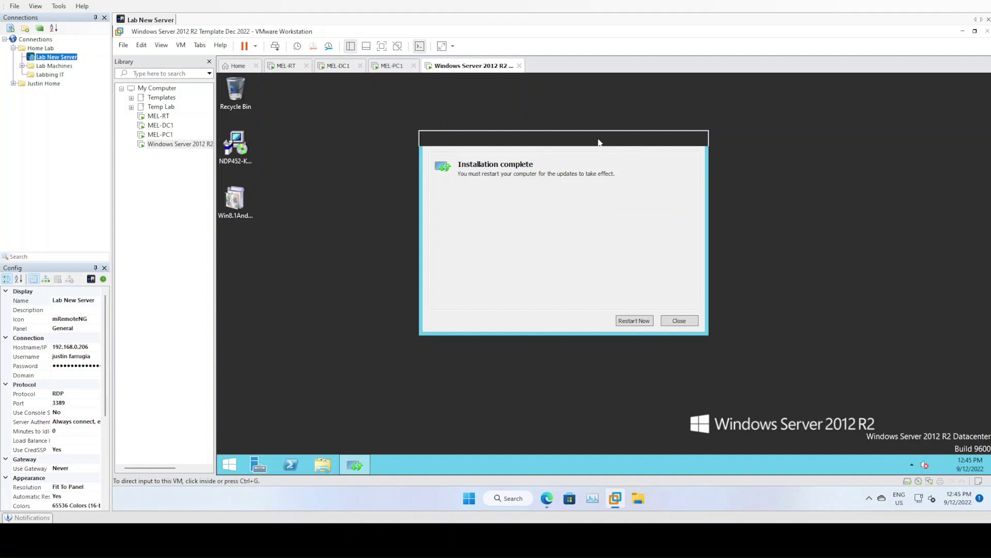
pyautogui.click(634, 320)
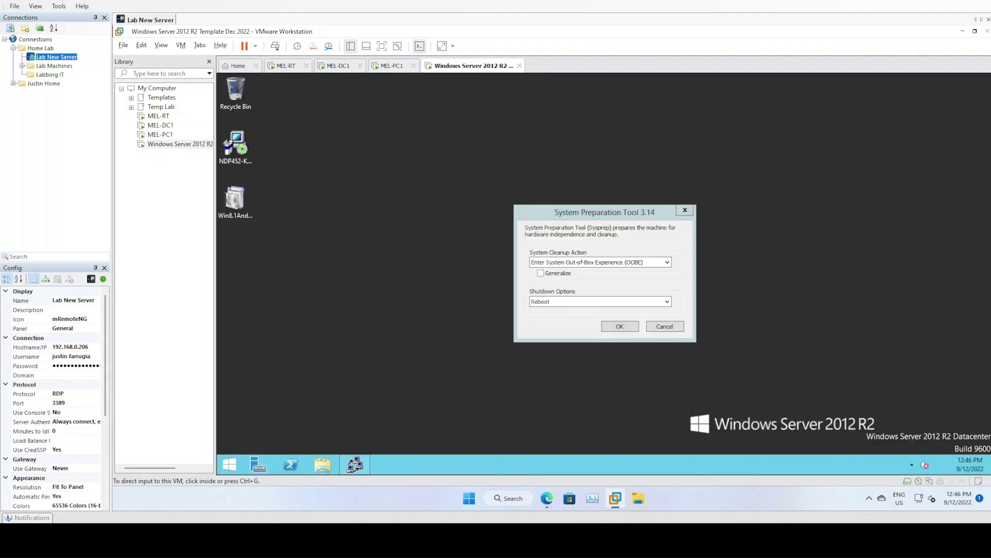
# - Move the reappeared System Preparation Tool toward the top-right and close it
pyautogui.moveTo(610, 209); pyautogui.dragTo(708, 150)
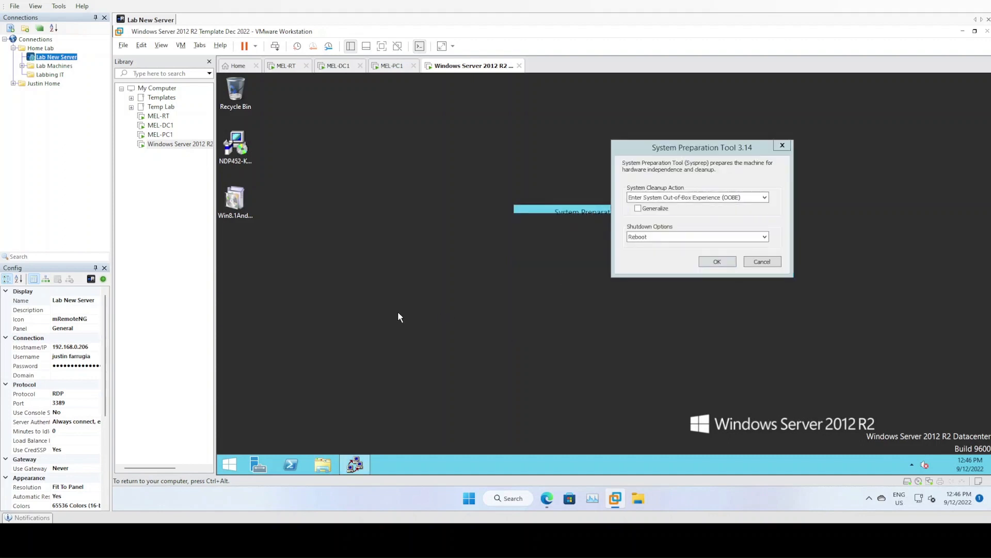
pyautogui.click(786, 145)
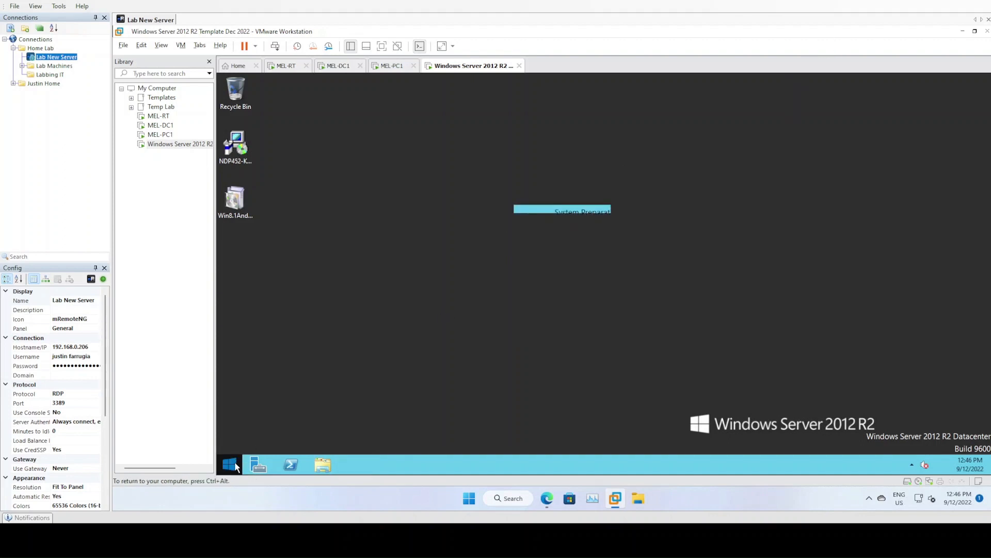
# - Launch Windows PowerShell as administrator in the VM and maximize it
pyautogui.click(232, 465)
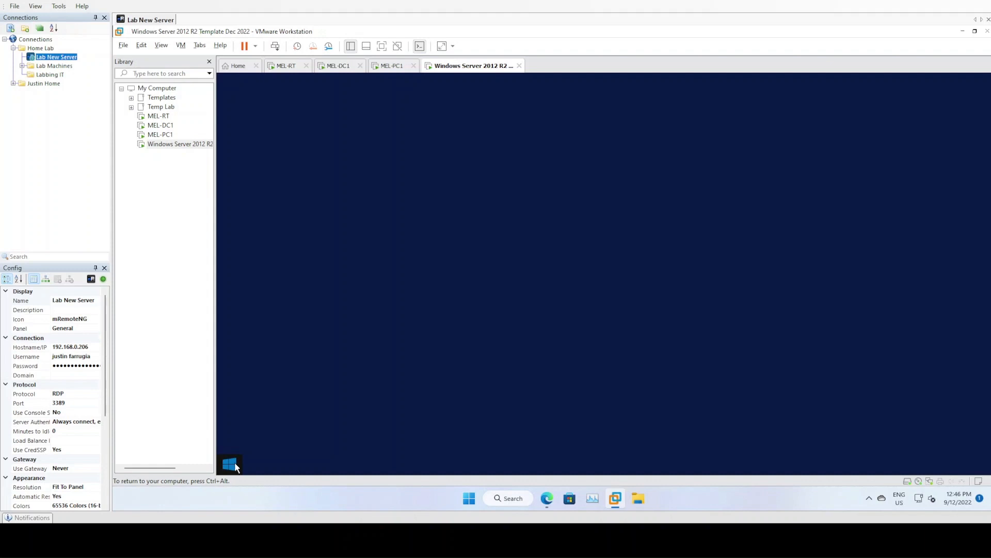
pyautogui.write('powershell')
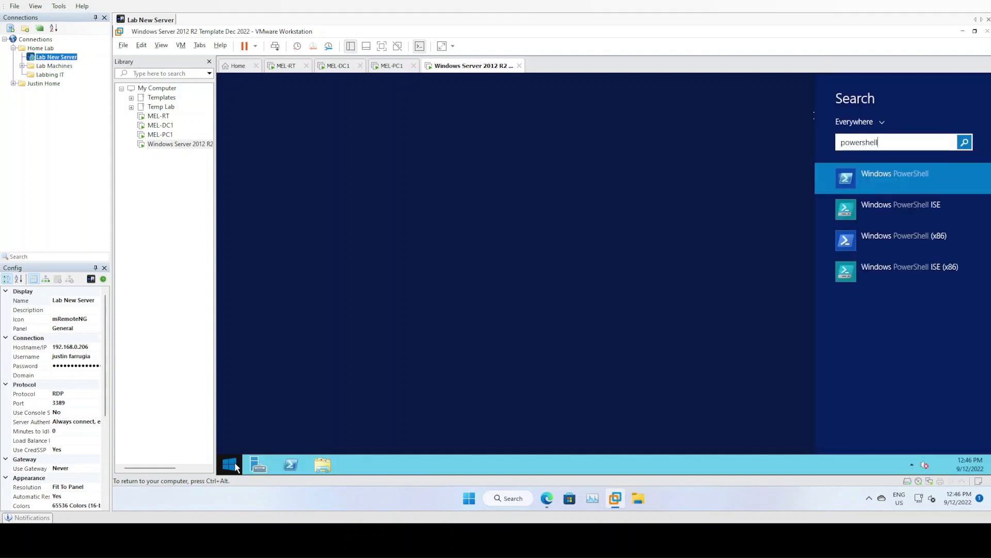
pyautogui.rightClick(875, 179)
pyautogui.click(882, 279)
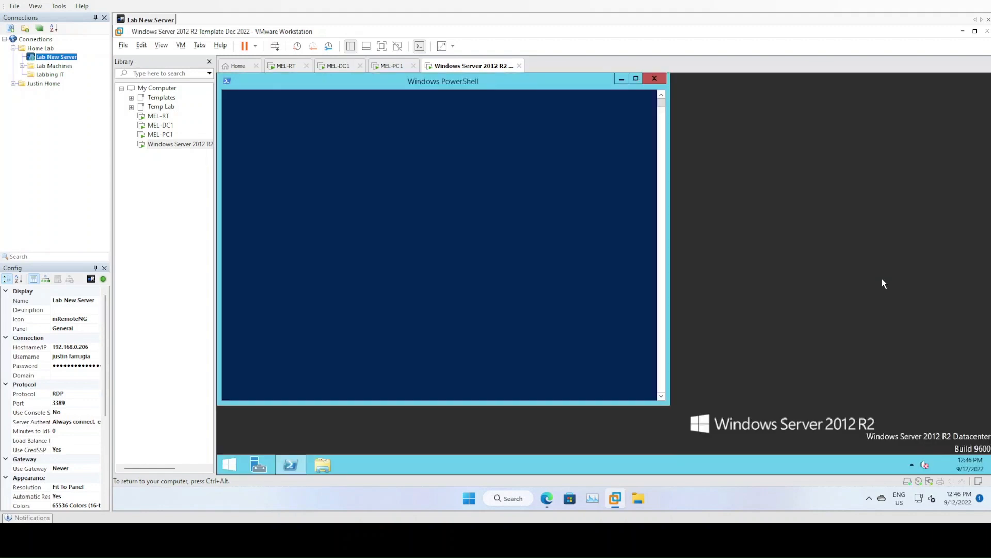
pyautogui.click(637, 80)
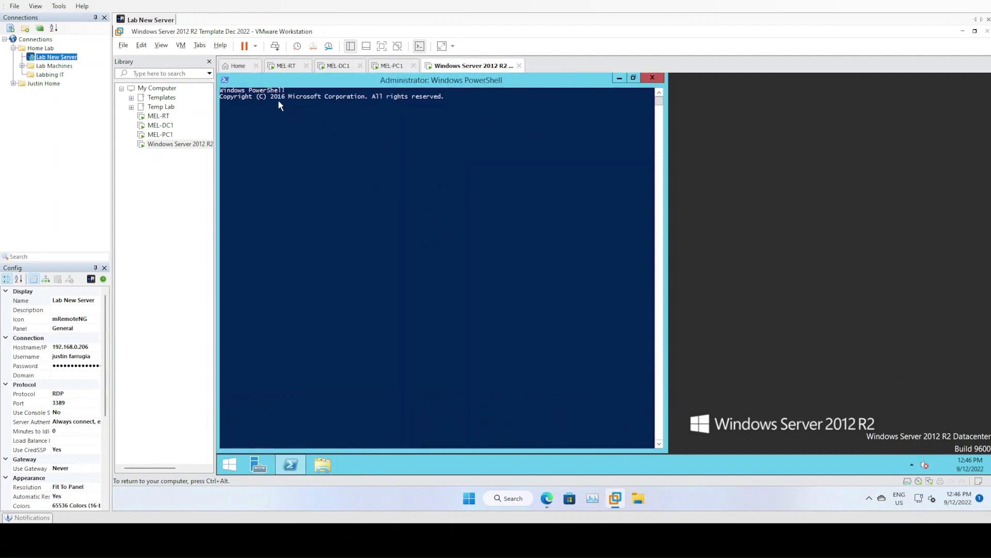
# - Set the execution policy to RemoteSigned, then run install-module PSWindowsUpdate
pyautogui.write('set-execu')
pyautogui.press('Tab')
pyautogui.write('RemoteSigned')
pyautogui.press('Return')
pyautogui.press('Return')
pyautogui.write('install-module PS')
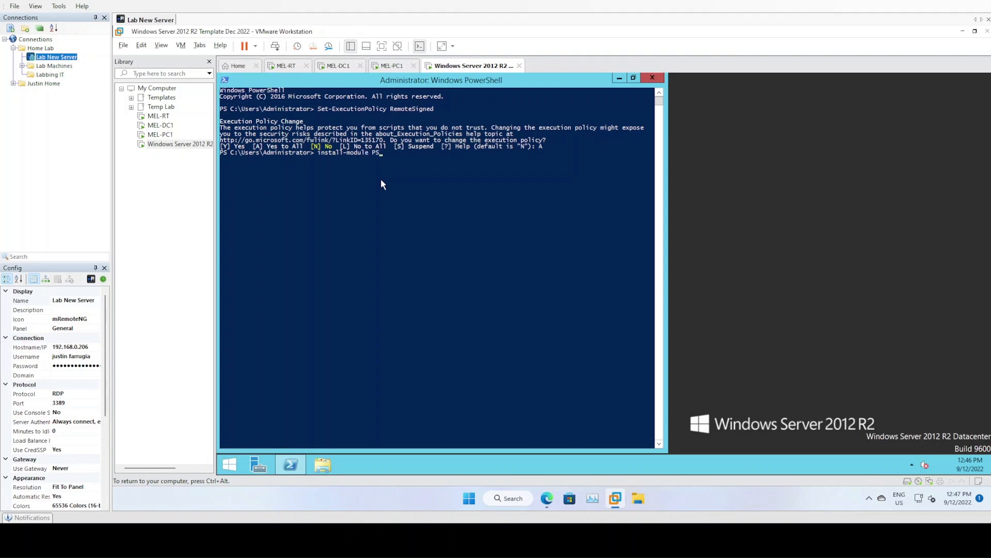
pyautogui.write('WindowsUpdate')
pyautogui.press('Return')
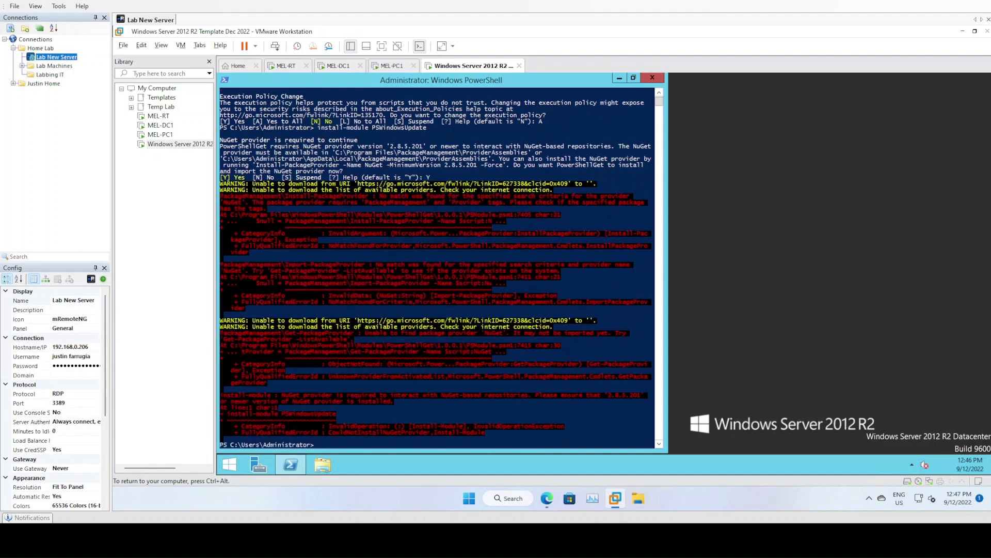
# - Enter and run the [System.Net.ServiceProvider]::SecurityProtocol Tls line, which errors
pyautogui.hotkey('ctrl', 'alt')
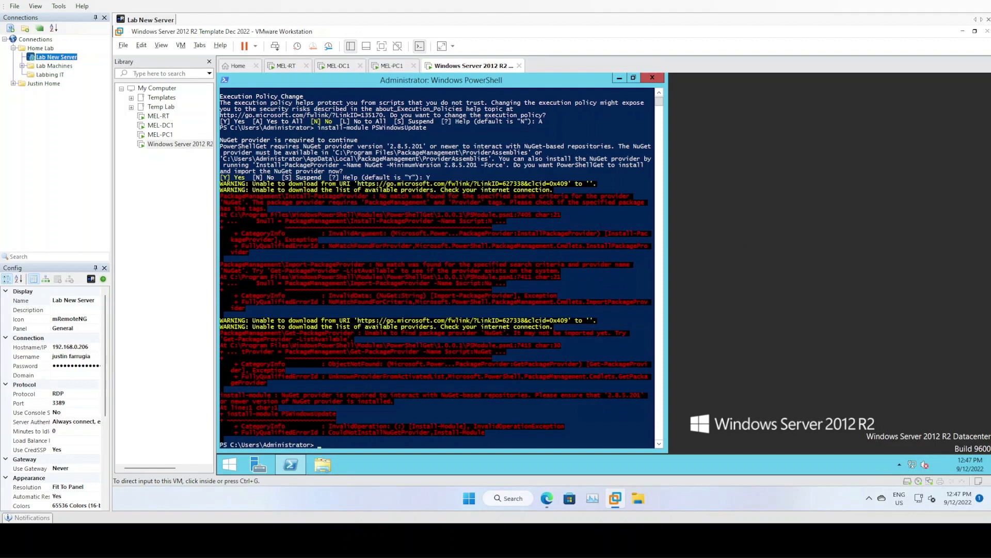
pyautogui.click(404, 403)
pyautogui.press('Escape')
pyautogui.write('[System.')
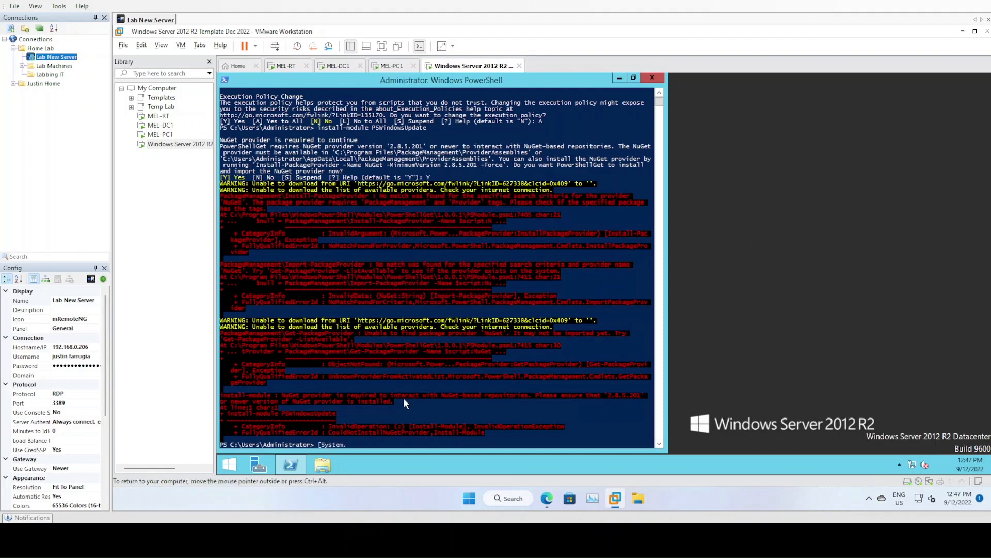
pyautogui.write('Net.ServiceProvider]::SecurityProtocol')
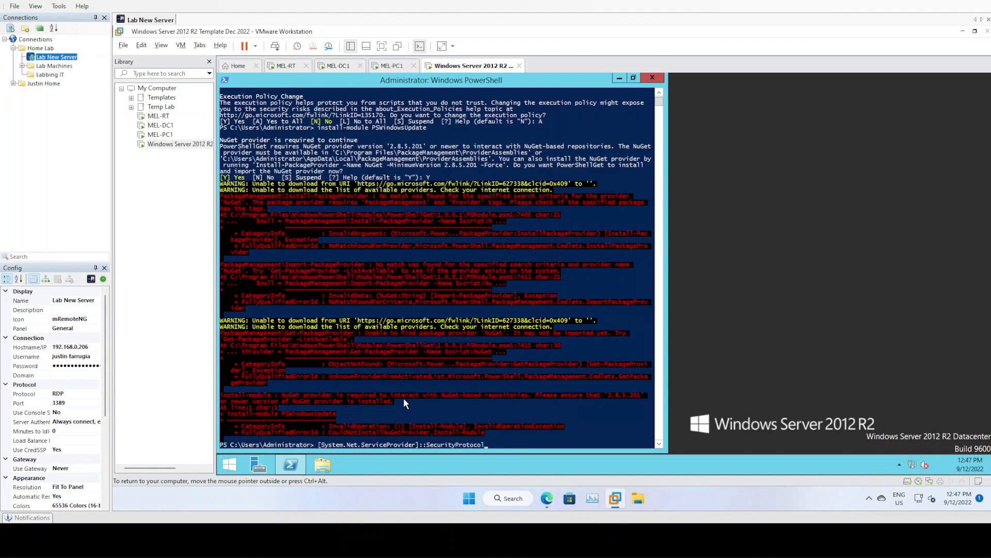
pyautogui.write(' = [S')
pyautogui.write('ystem.Net.SecurityProtocolType')
pyautogui.hotkey('ctrl', 'alt')
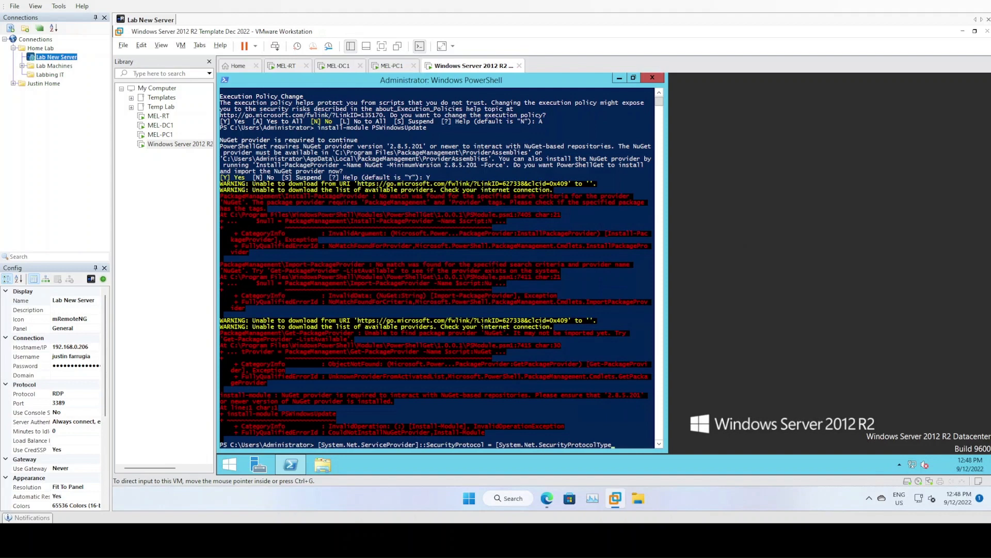
pyautogui.click(588, 420)
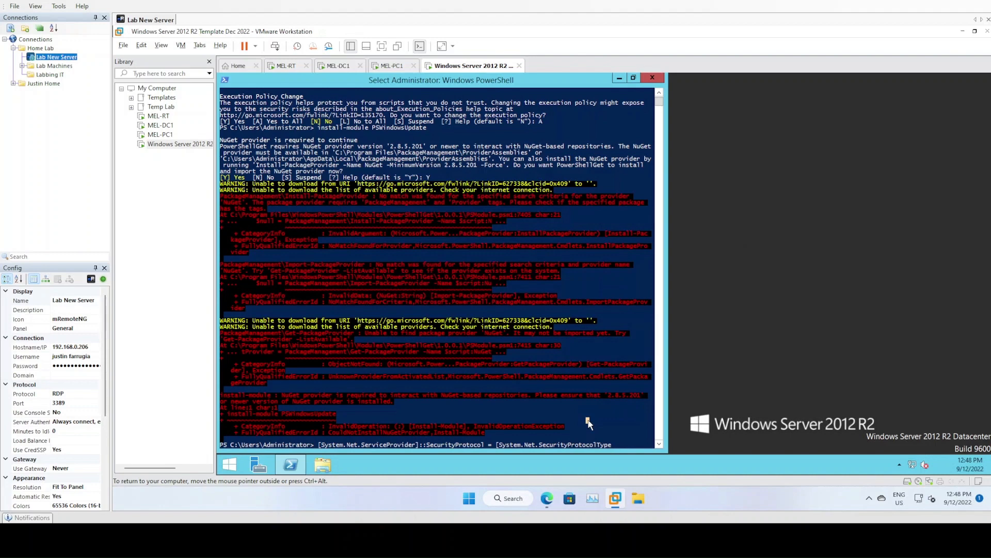
pyautogui.write('::')
pyautogui.write('Tls12')
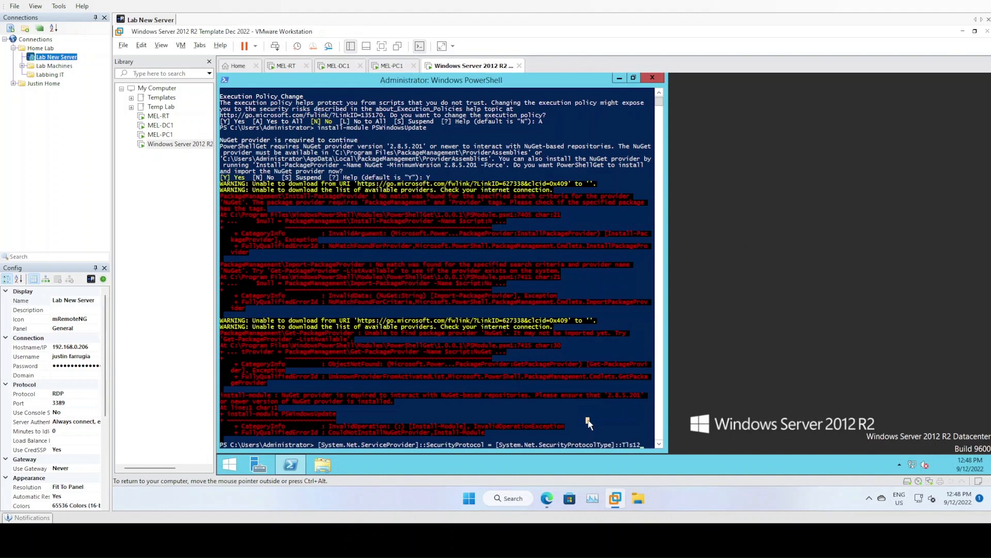
pyautogui.press('Return')
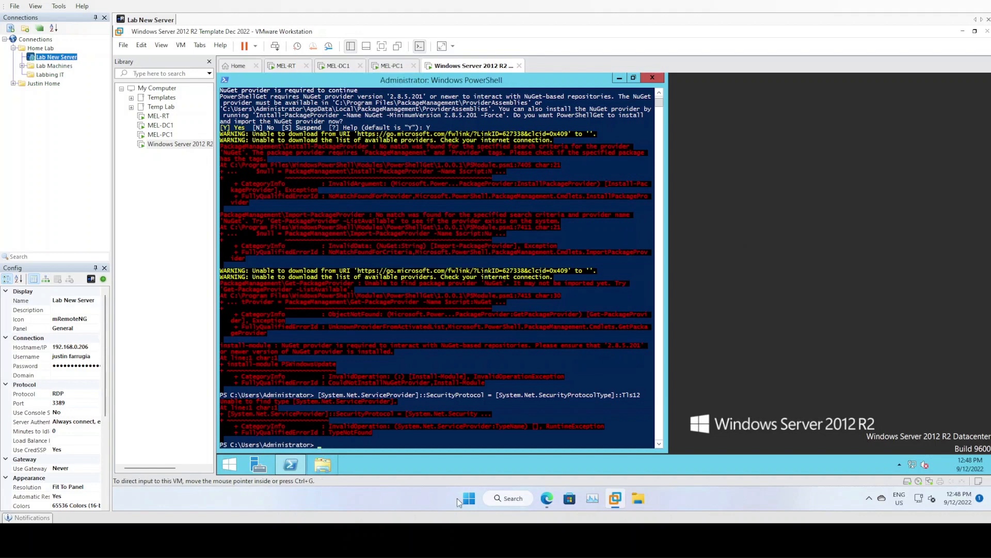
# - Look up the failing command in the host search and paste the ServicePointManager Tls12 version at the prompt
pyautogui.click(515, 505)
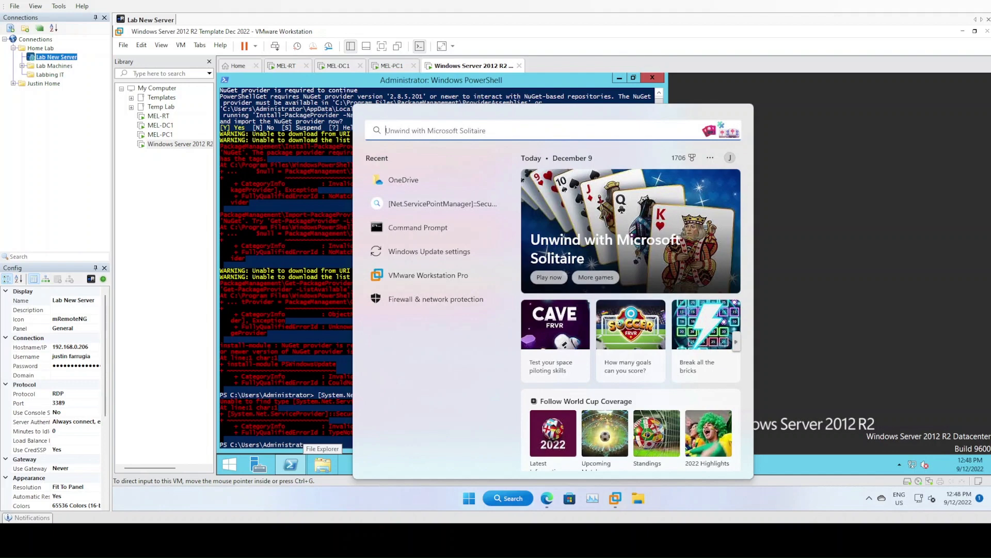
pyautogui.hotkey('ctrl', 'v')
pyautogui.hotkey('ctrl', 'a')
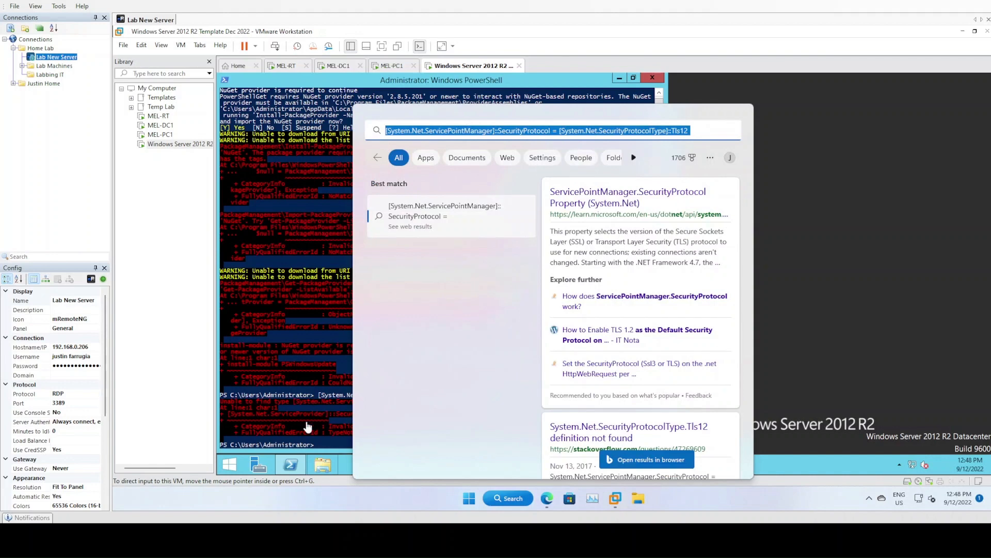
pyautogui.click(327, 444)
pyautogui.rightClick(326, 446)
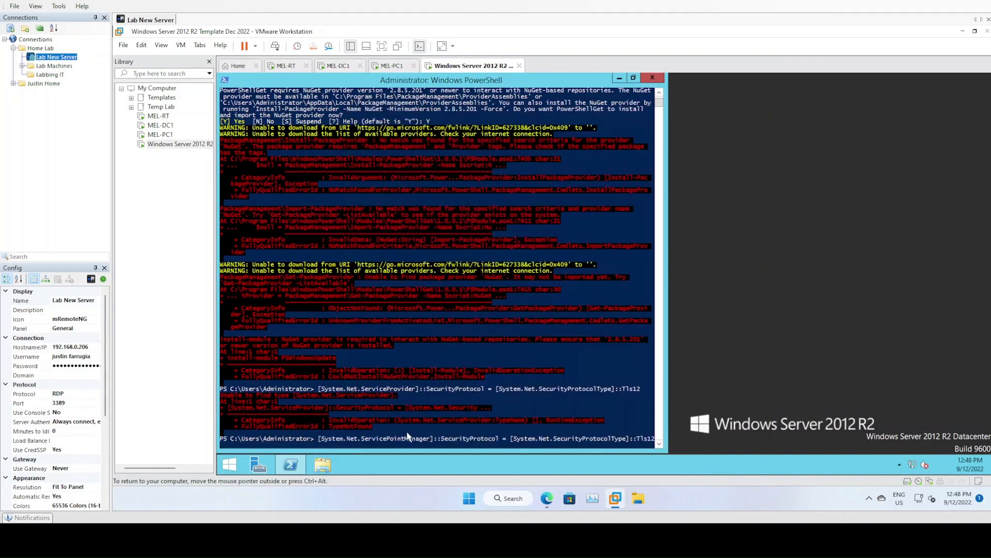
# - Run the Tls12 line, rerun install-module PSWindowsUpdate, answering Y for NuGet and A for the repository
pyautogui.press('Return')
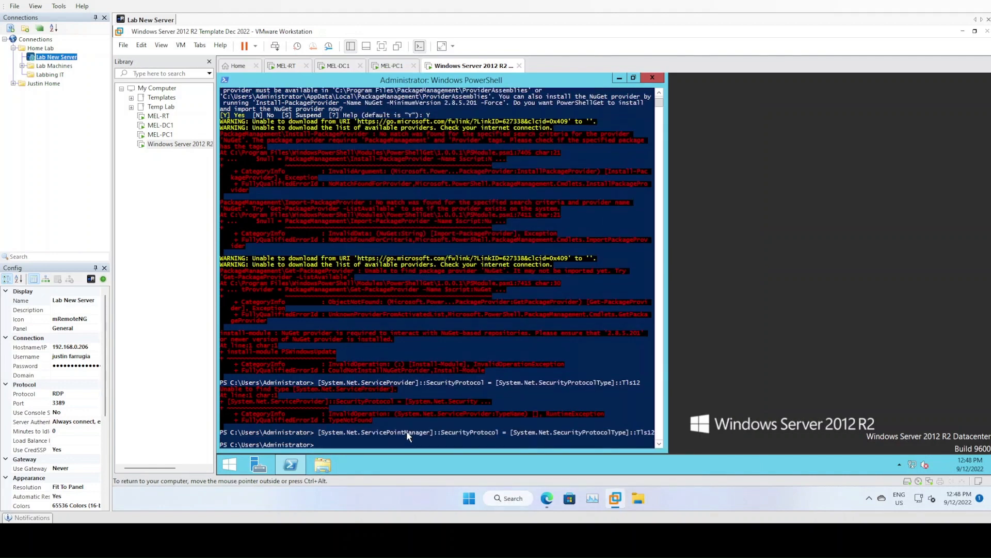
pyautogui.press('Up')
pyautogui.press('Up')
pyautogui.press('Up')
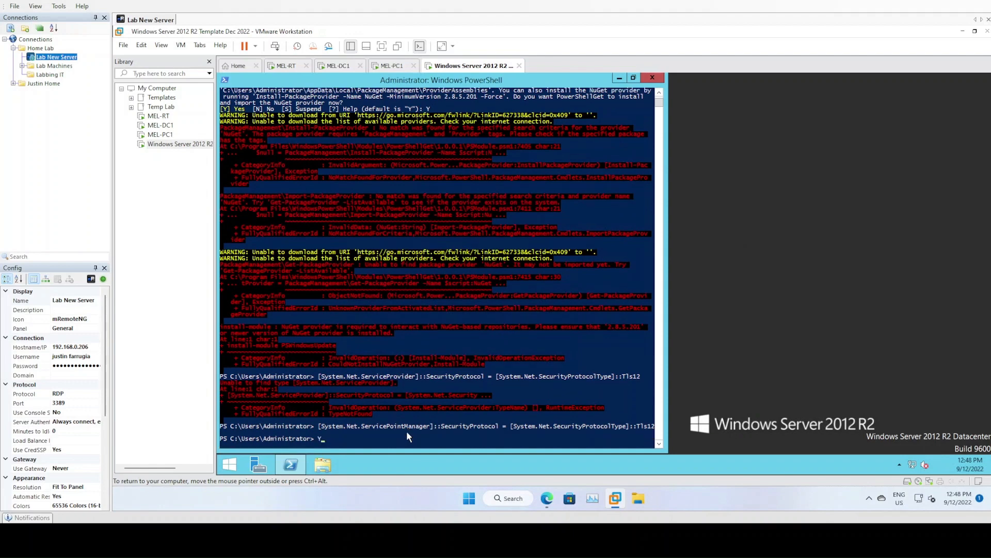
pyautogui.press('Return')
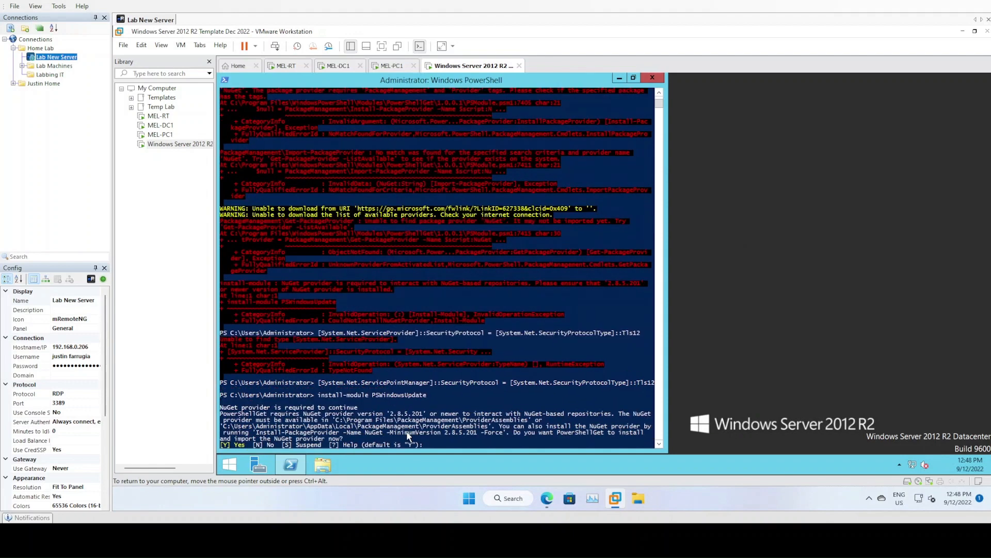
pyautogui.write('Y')
pyautogui.press('Return')
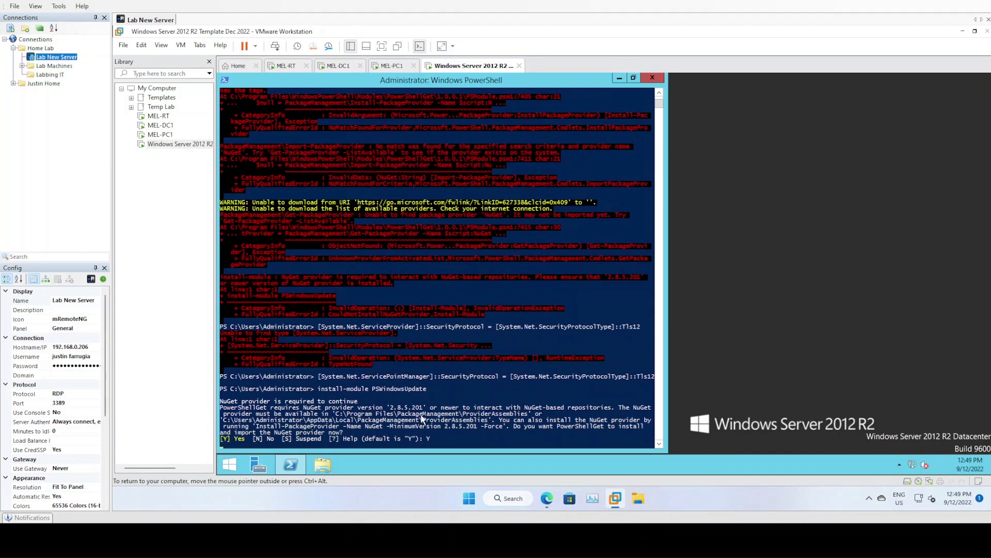
pyautogui.press('Return')
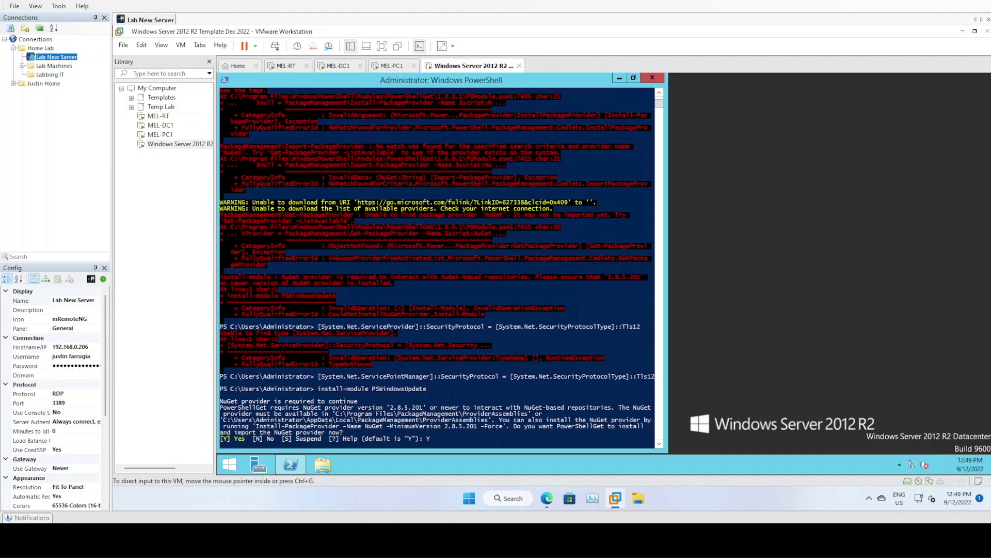
pyautogui.click(476, 403)
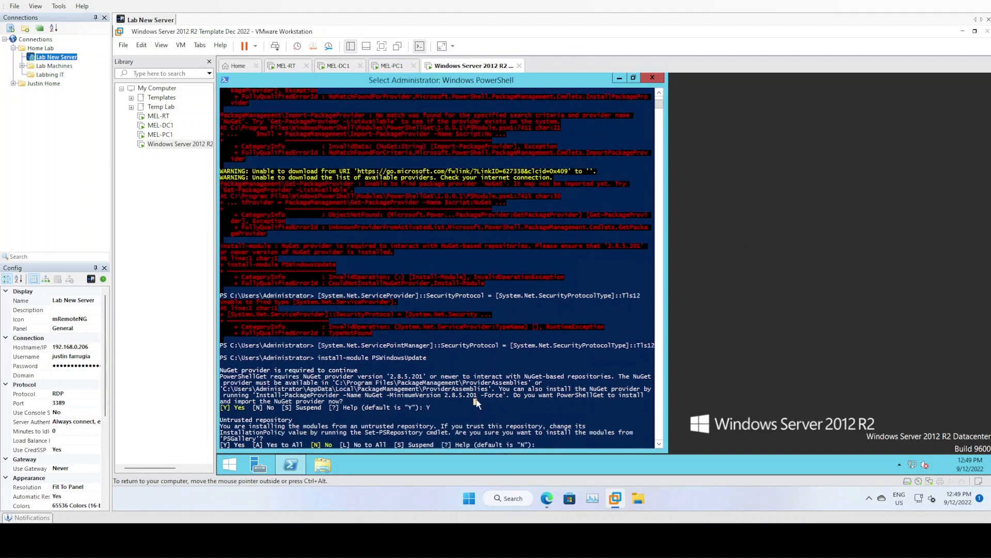
pyautogui.press('Escape')
pyautogui.write('A')
pyautogui.press('Return')
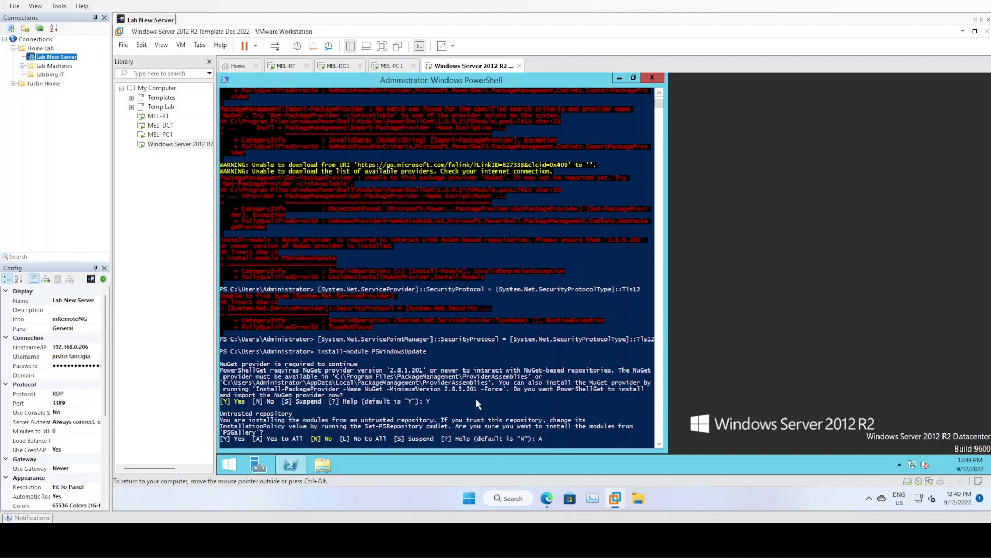
pyautogui.moveTo(546, 498)
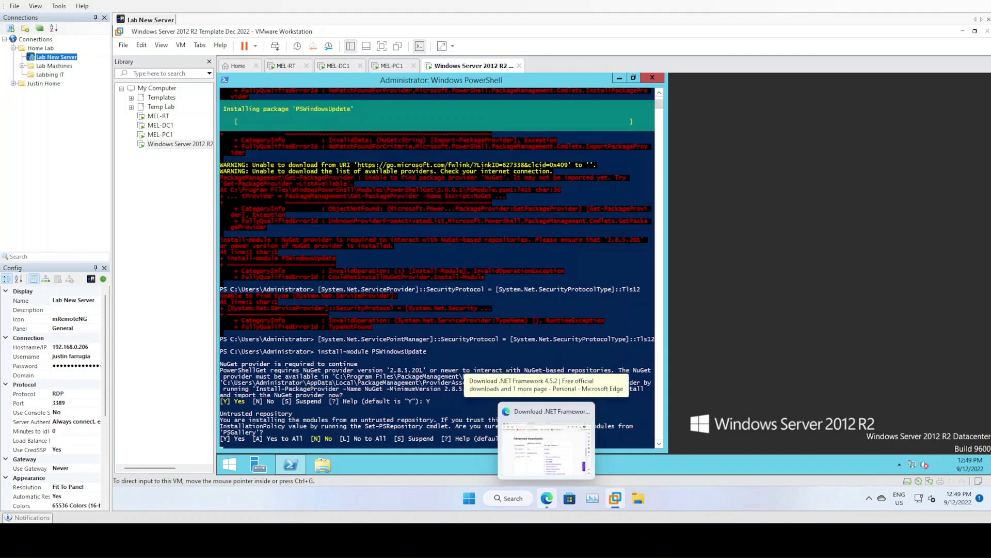
# - Focus the PowerShell console while the PSWindowsUpdate package finishes installing
pyautogui.click(456, 348)
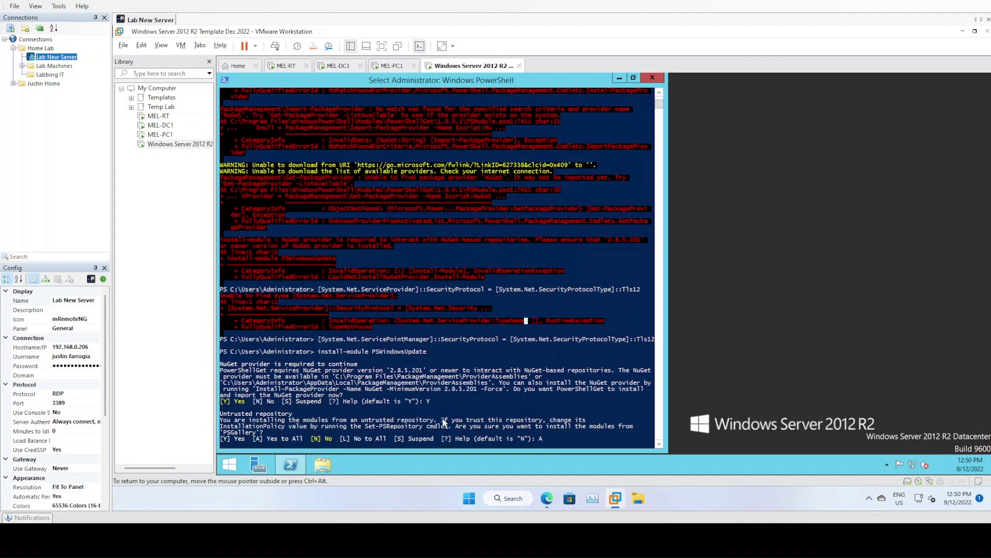
# - Scroll back through the clean install-module PSWindowsUpdate output and start typing 'Ge' at the prompt
pyautogui.click(657, 411)
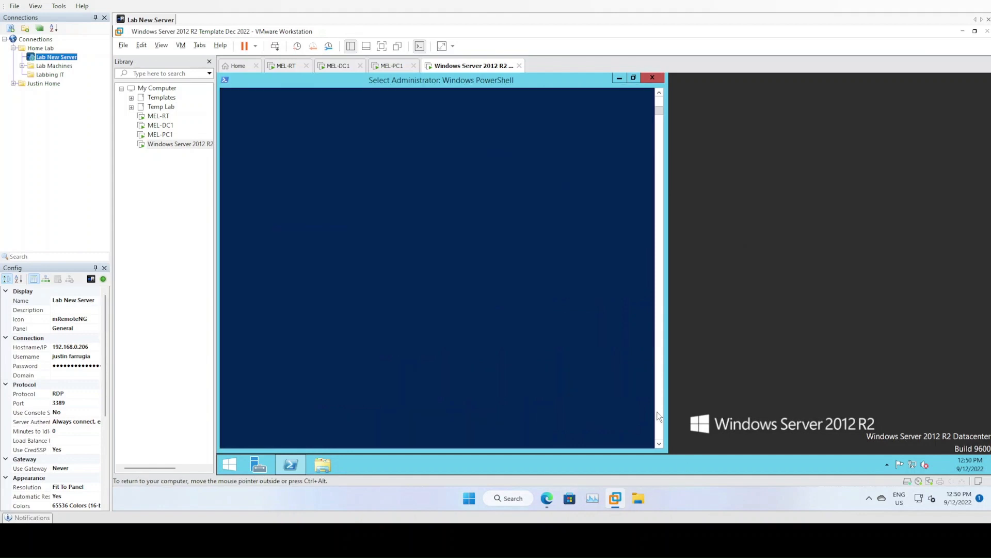
pyautogui.click(659, 93)
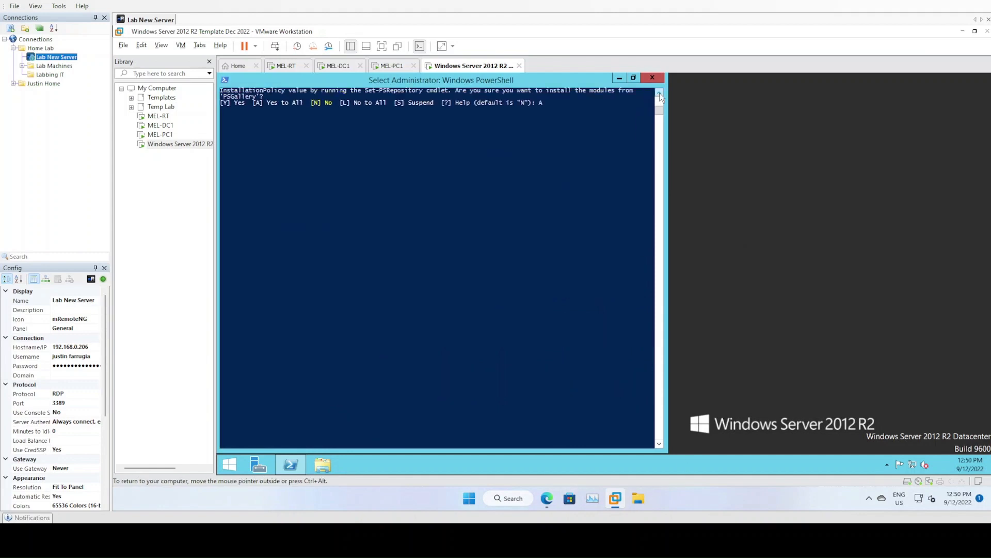
pyautogui.click(660, 94)
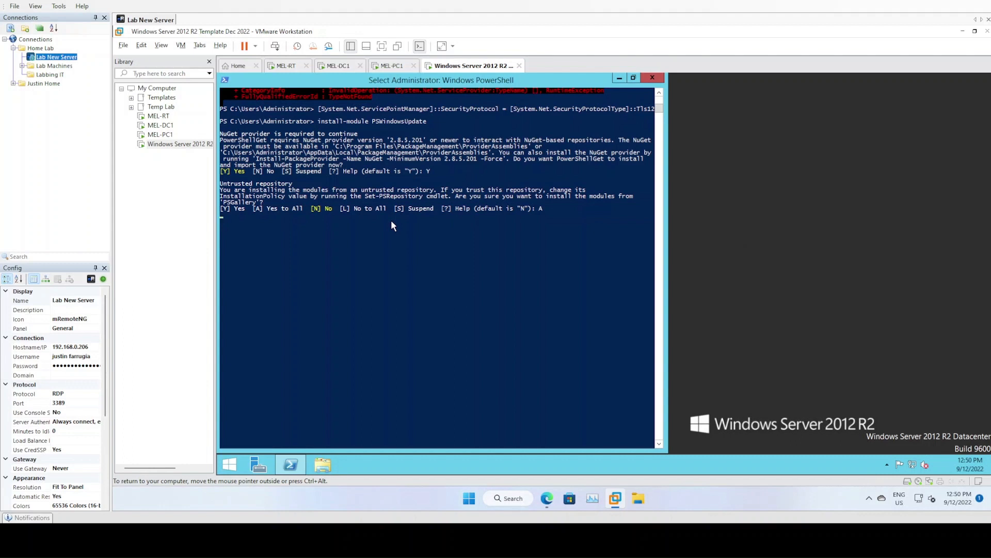
pyautogui.hotkey('ctrl', 'alt')
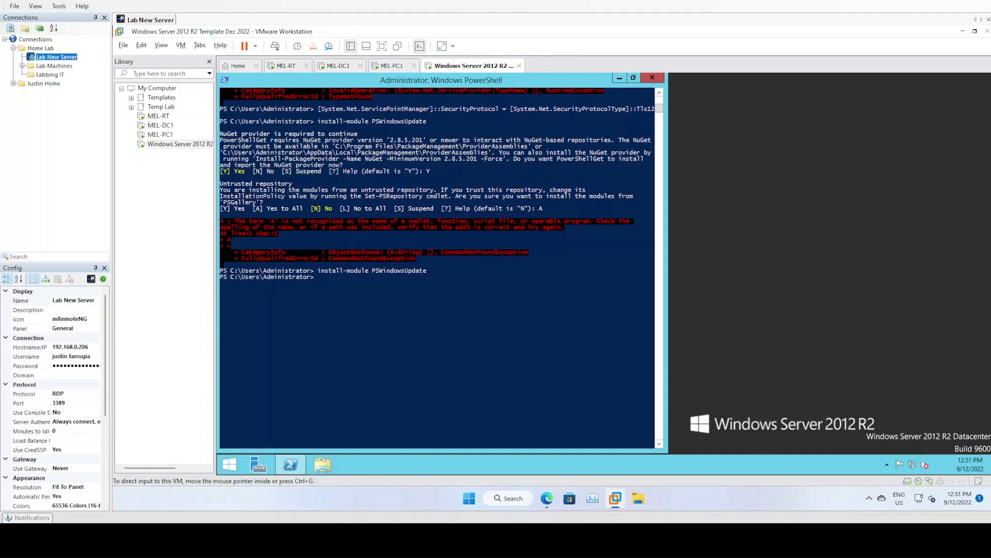
pyautogui.click(362, 281)
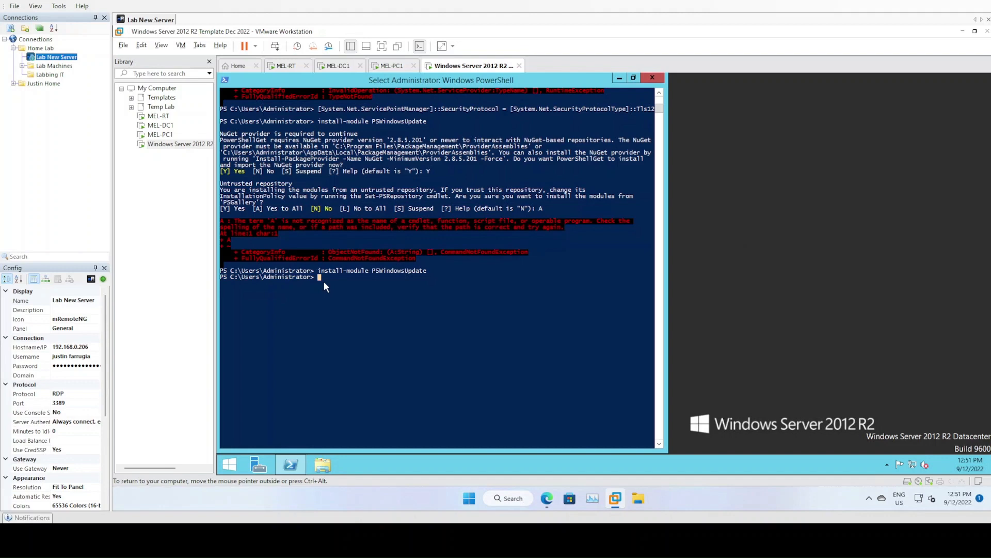
pyautogui.write('Get-wui')
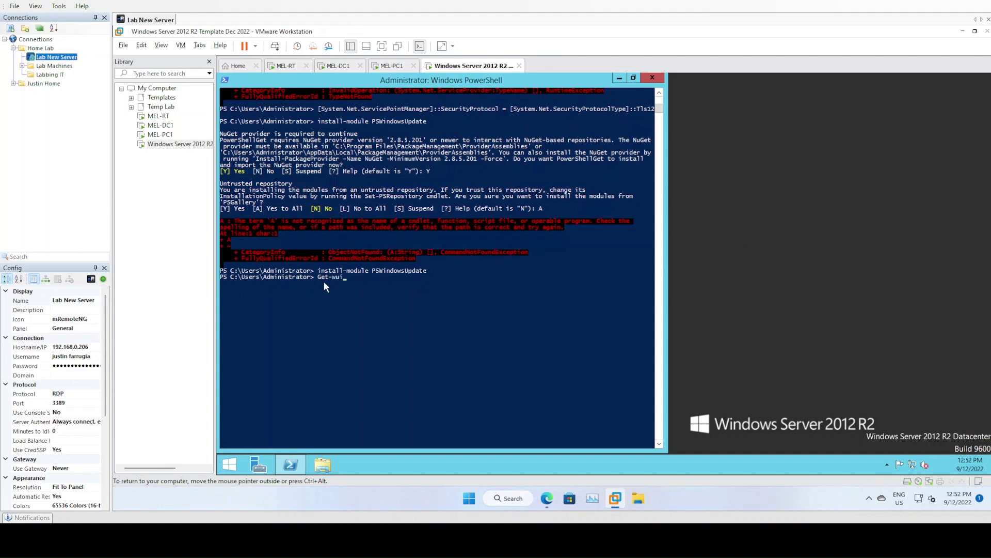
# - Compose Get-WUInstall -AcceptAll -Install -AutoReboot -Verbose at the PowerShell prompt
pyautogui.press('Tab')
pyautogui.write('-Ac')
pyautogui.press('Tab')
pyautogui.write('-Install')
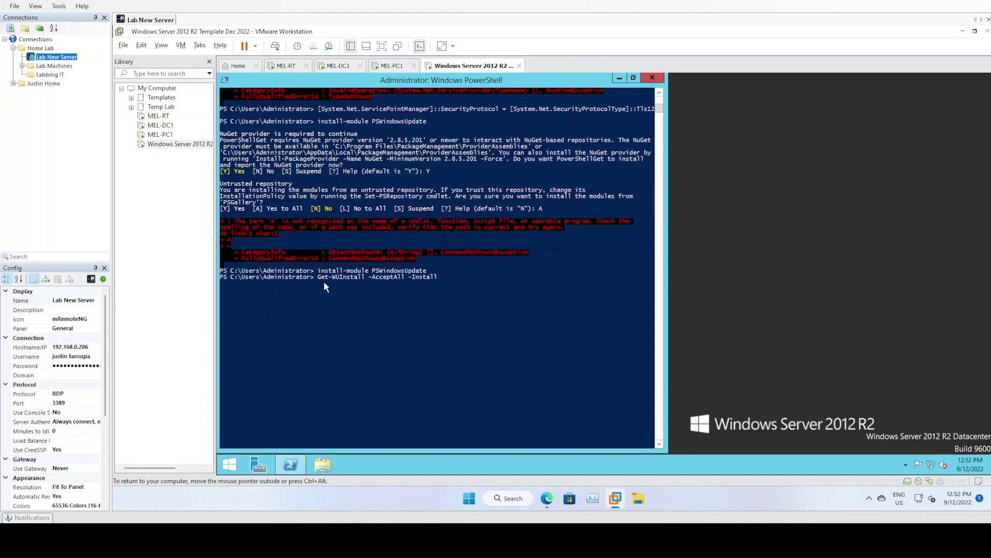
pyautogui.write(' -auo')
pyautogui.press('Tab')
pyautogui.write('-Verbose')
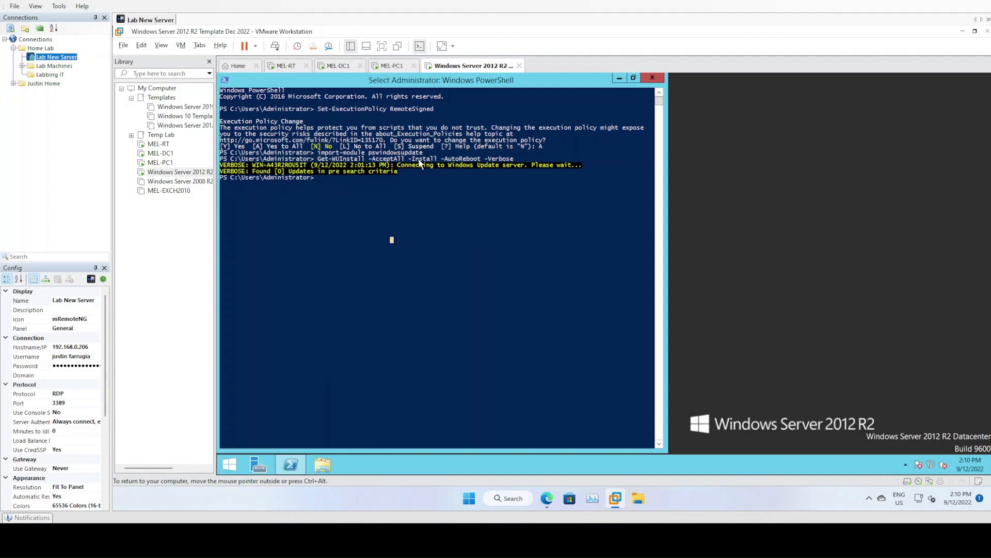
# - Open and dismiss the VM's action menu and reveal the guest's hidden notification icons
pyautogui.rightClick(474, 65)
pyautogui.click(414, 226)
pyautogui.click(906, 465)
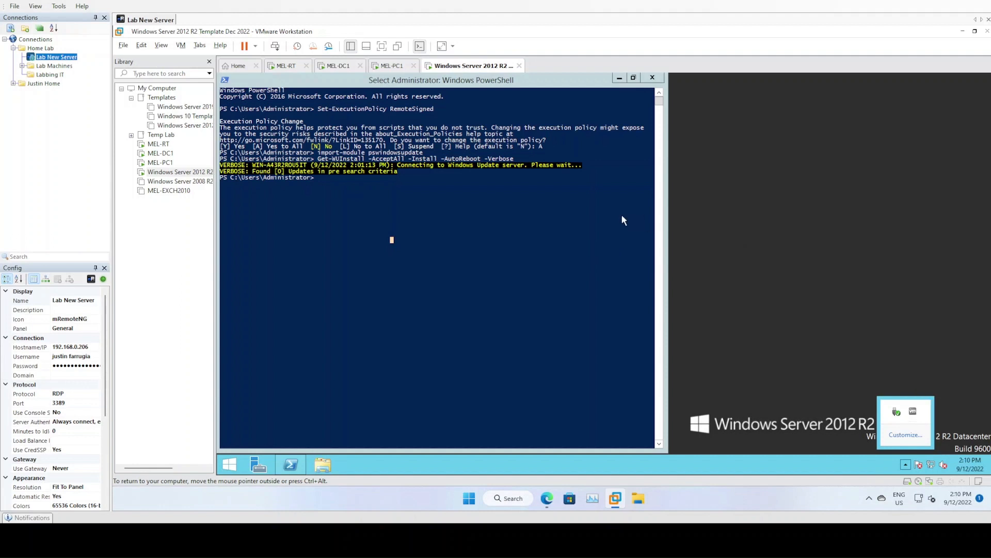
pyautogui.rightClick(480, 67)
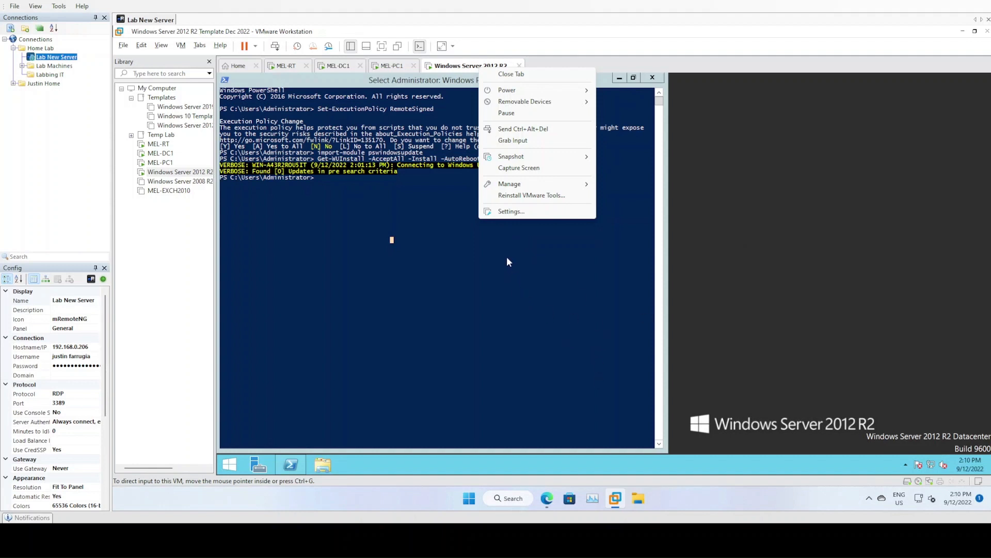
pyautogui.click(375, 223)
# - Move PowerShell aside and permanently delete the NDP452 and Win8.1 update installer files
pyautogui.moveTo(426, 84); pyautogui.dragTo(471, 90)
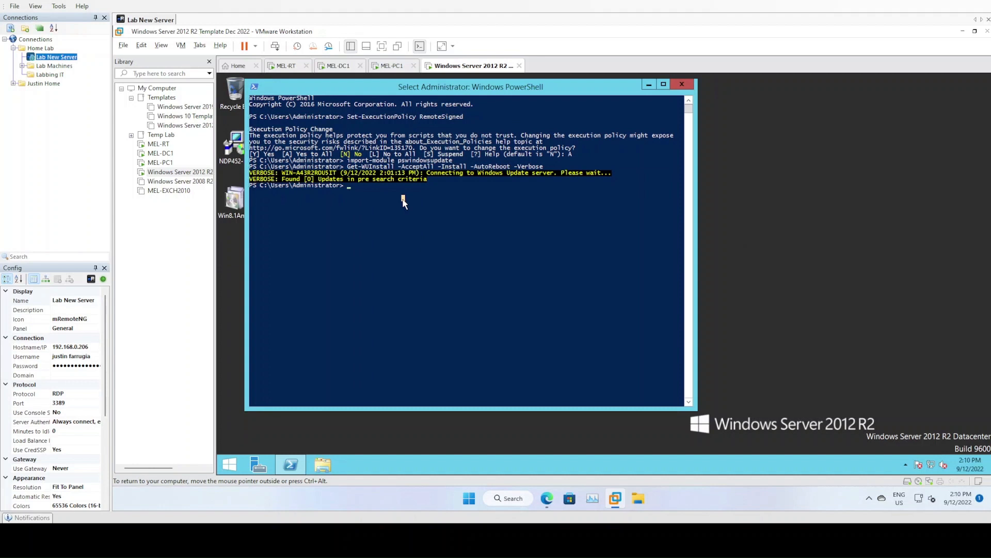
pyautogui.moveTo(424, 87); pyautogui.dragTo(490, 95)
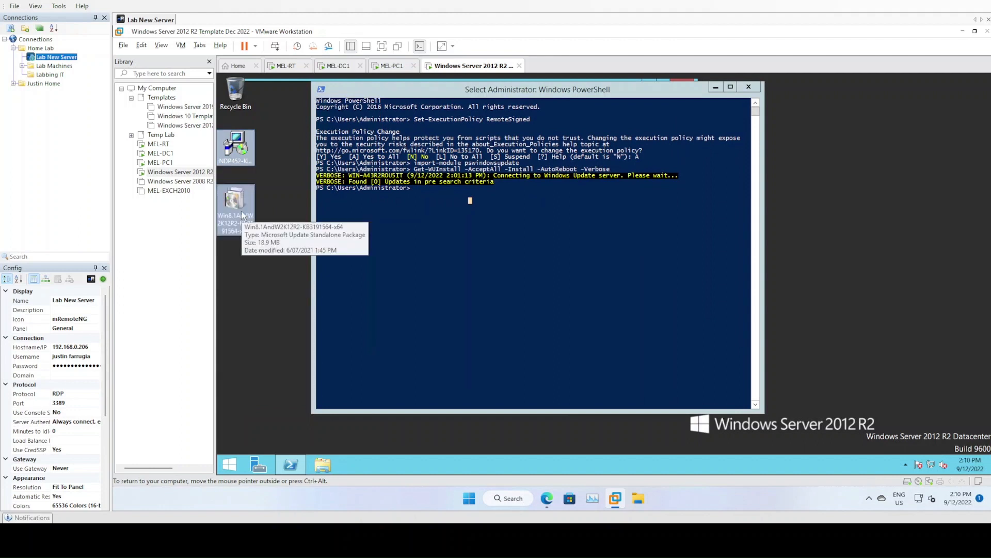
pyautogui.hotkey('shift', 'Delete')
pyautogui.press('Return')
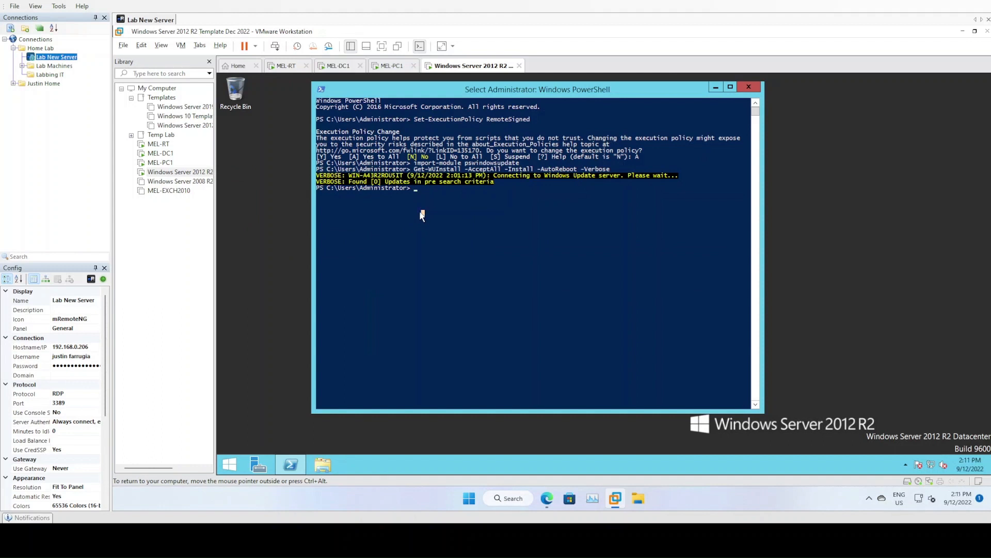
# - Change the PowerShell location from the drive root to C:\windows\system32
pyautogui.write('cd\\')
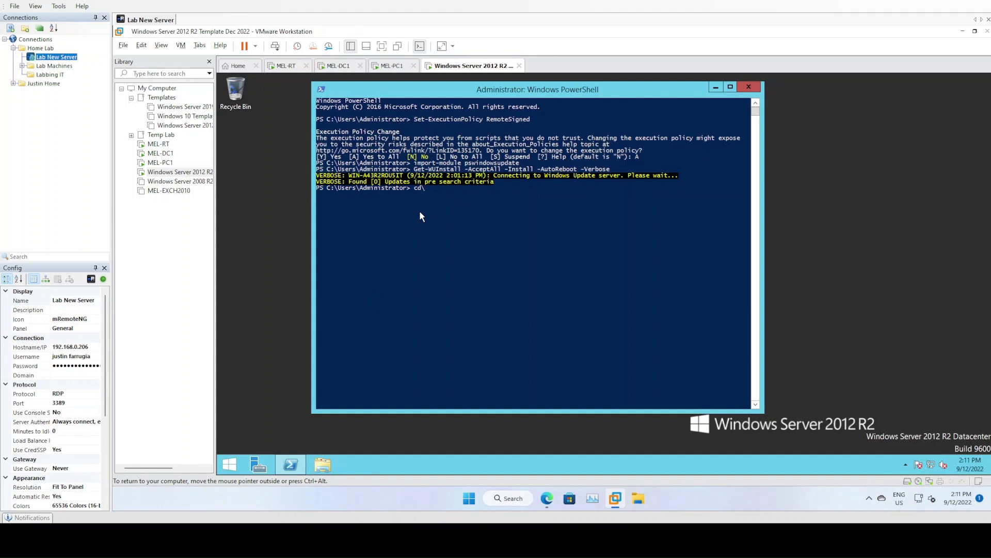
pyautogui.press('Return')
pyautogui.write('cd windows')
pyautogui.press('Return')
pyautogui.write('cd syspre')
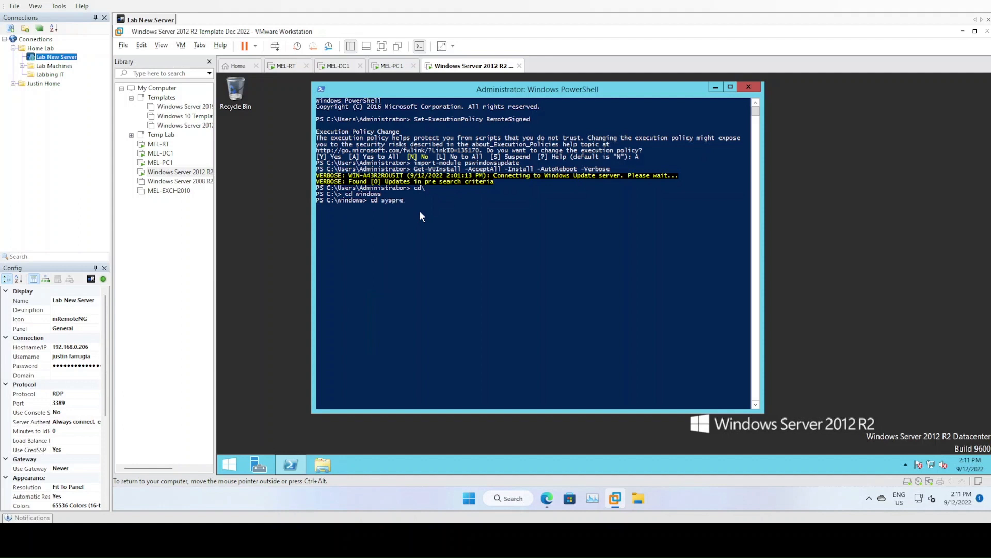
pyautogui.press('BackSpace')
pyautogui.press('BackSpace')
pyautogui.press('BackSpace')
pyautogui.press('BackSpace')
pyautogui.press('BackSpace')
pyautogui.write('d system32')
pyautogui.press('Return')
# - Enter the Sysprep folder, list its contents, and type 'syspre' at the prompt
pyautogui.press('Return')
pyautogui.write('dir')
pyautogui.press('Return')
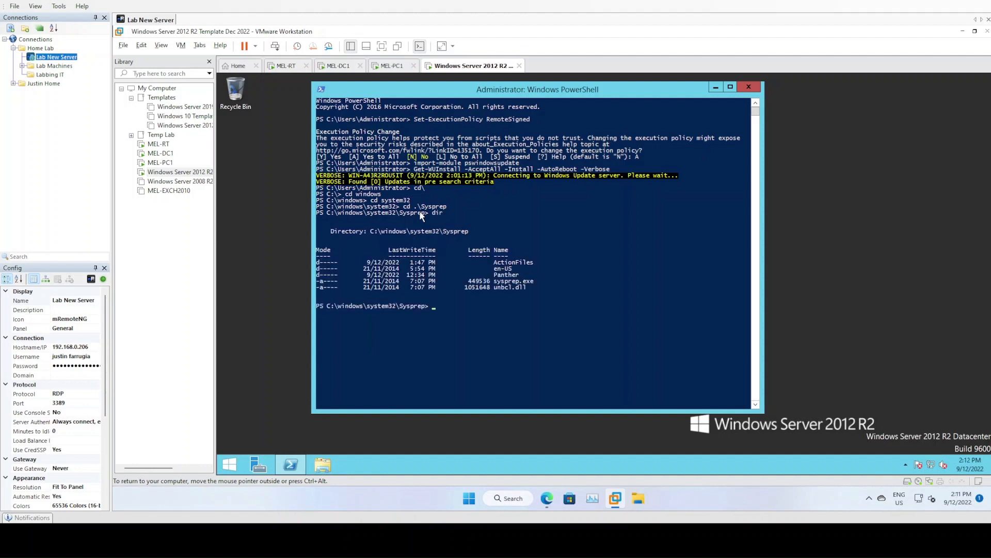
pyautogui.write('syspre')
pyautogui.moveTo(569, 94)
pyautogui.mouseDown()
pyautogui.moveTo(543, 181)
pyautogui.moveTo(584, 235)
pyautogui.moveTo(573, 102)
pyautogui.mouseUp()
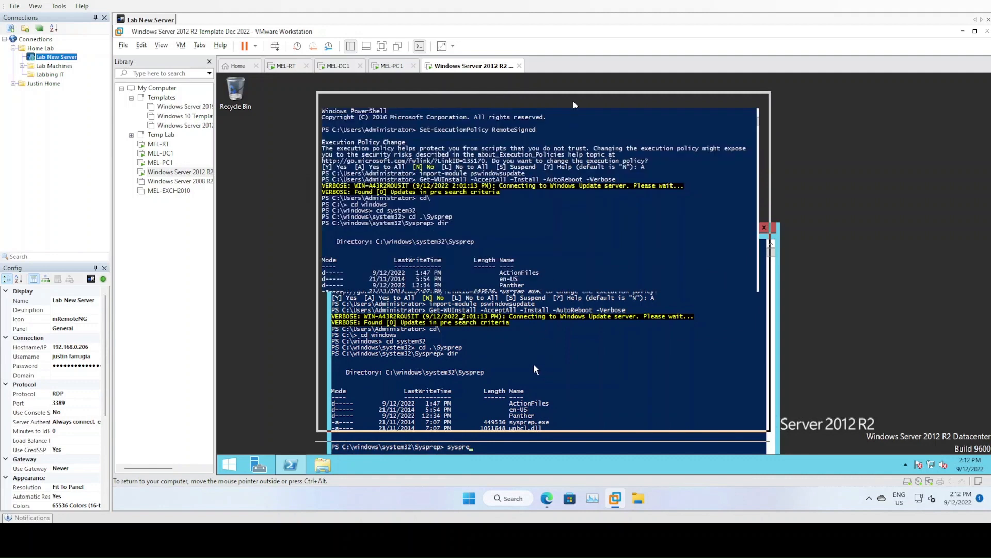
# - Tab-complete .\sysprep.exe at the prompt, then move and close the PowerShell window
pyautogui.click(508, 373)
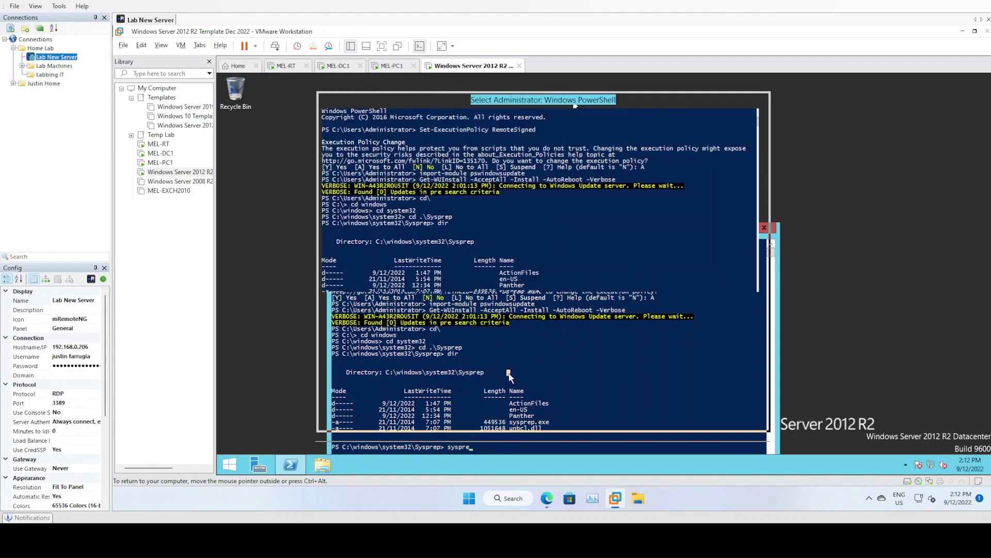
pyautogui.press('Escape')
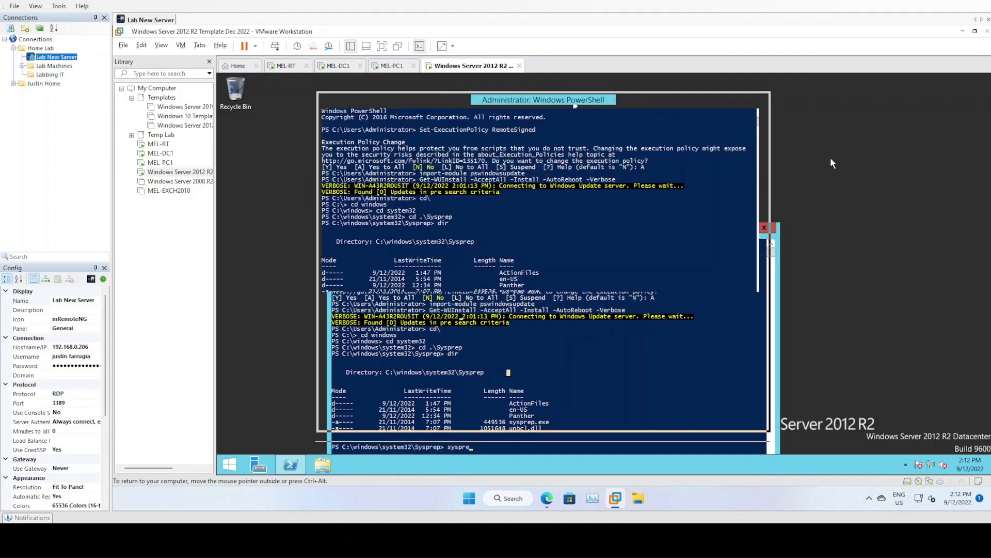
pyautogui.press('Tab')
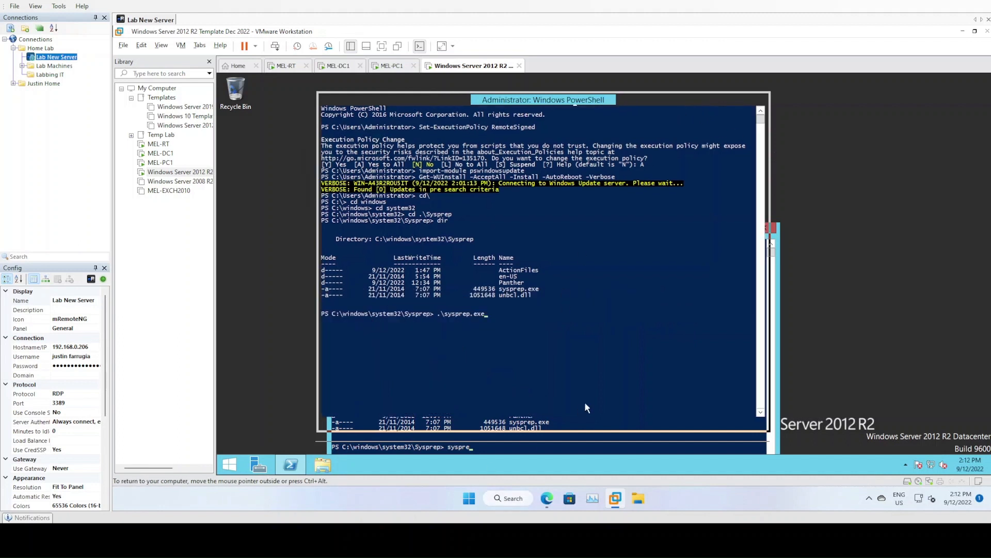
pyautogui.click(569, 328)
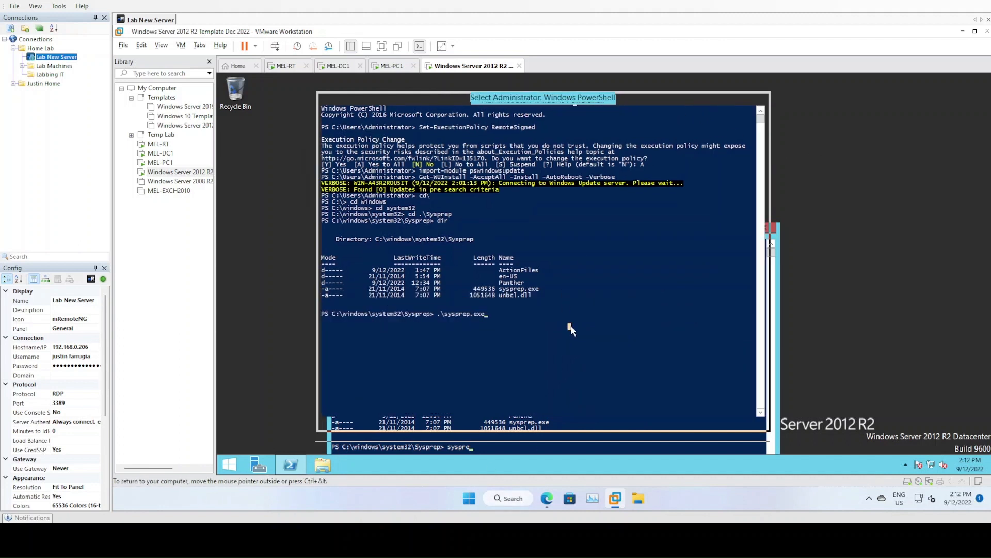
pyautogui.press('Escape')
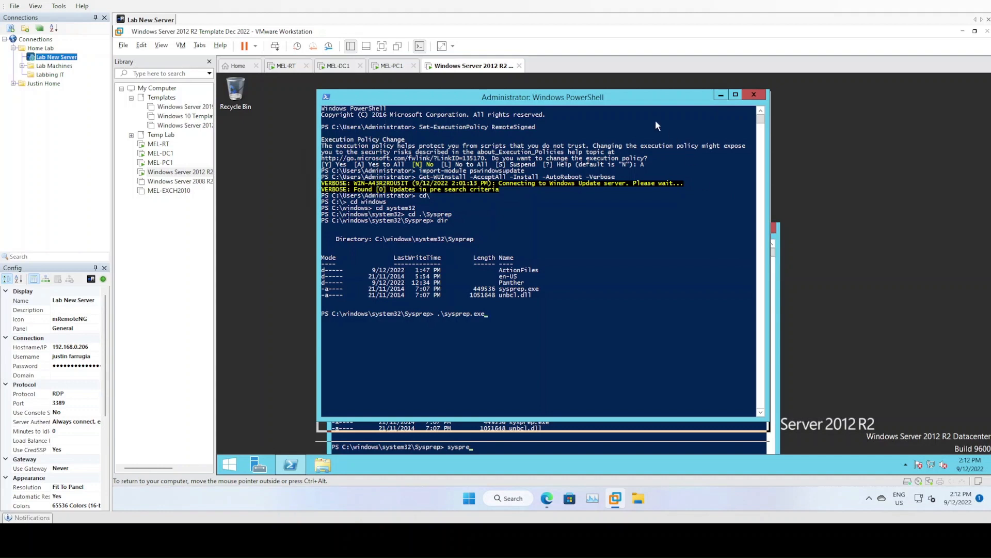
pyautogui.moveTo(656, 101)
pyautogui.mouseDown()
pyautogui.moveTo(581, 98)
pyautogui.moveTo(726, 103)
pyautogui.moveTo(661, 92)
pyautogui.moveTo(702, 85)
pyautogui.moveTo(750, 127)
pyautogui.moveTo(679, 81)
pyautogui.moveTo(659, 92)
pyautogui.moveTo(664, 109)
pyautogui.mouseUp()
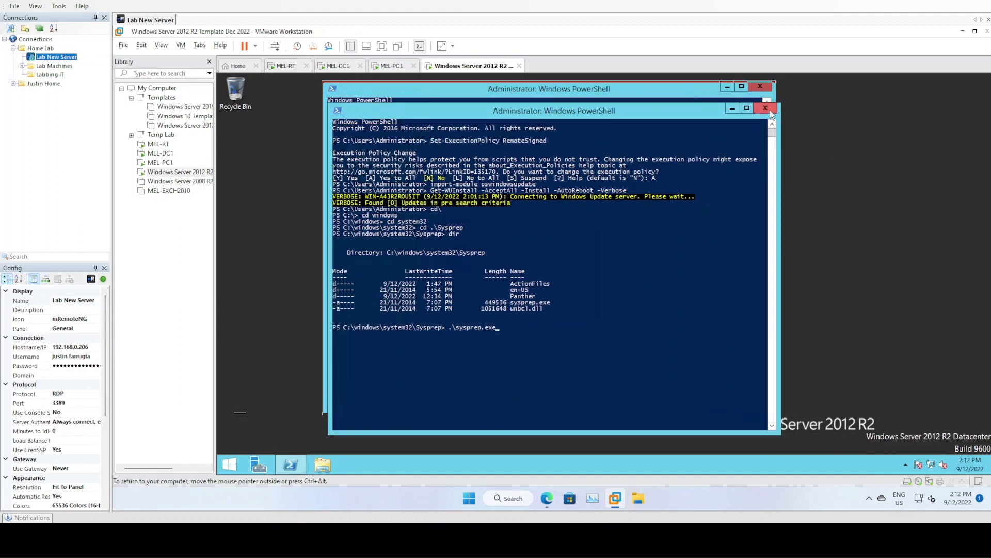
pyautogui.click(770, 110)
# - Launch PowerShell as Administrator in the guest and move its window down and right
pyautogui.rightClick(292, 455)
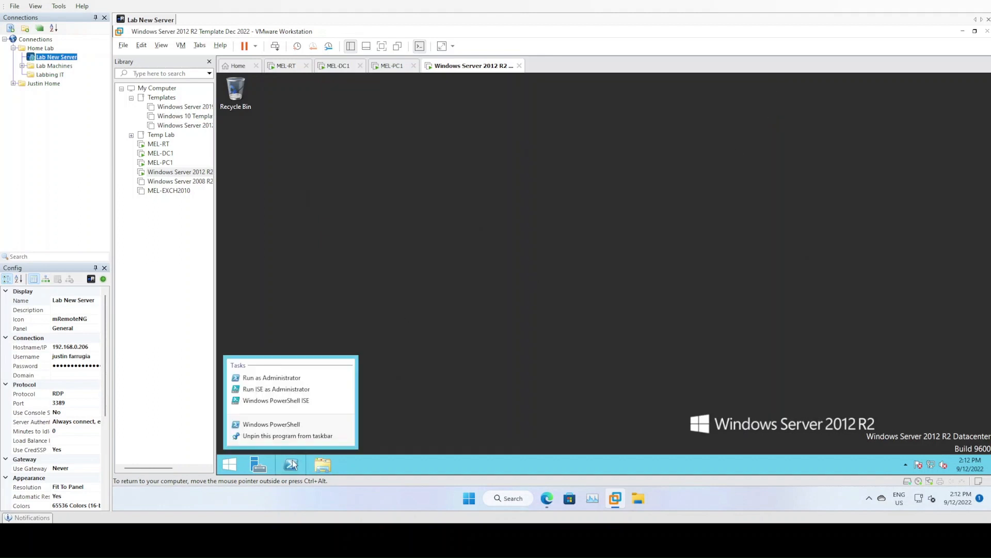
pyautogui.click(297, 382)
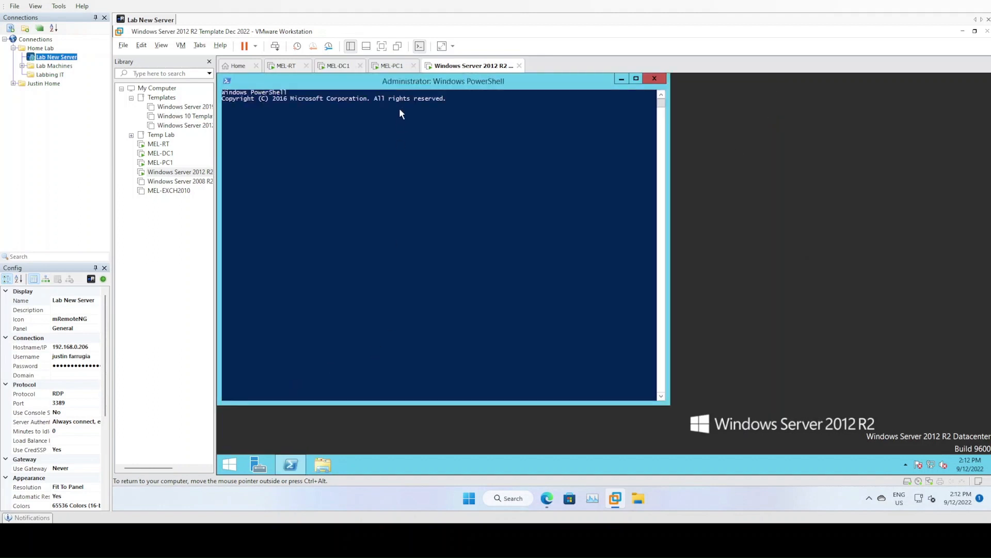
pyautogui.moveTo(419, 85); pyautogui.dragTo(500, 119)
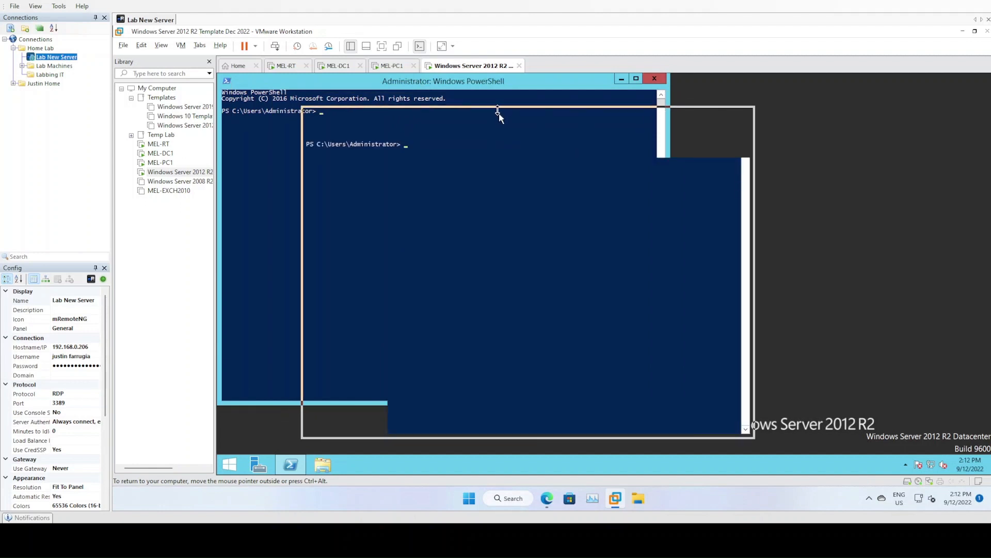
# - Review the VM's Options and Display settings, then cancel without changes
pyautogui.rightClick(480, 66)
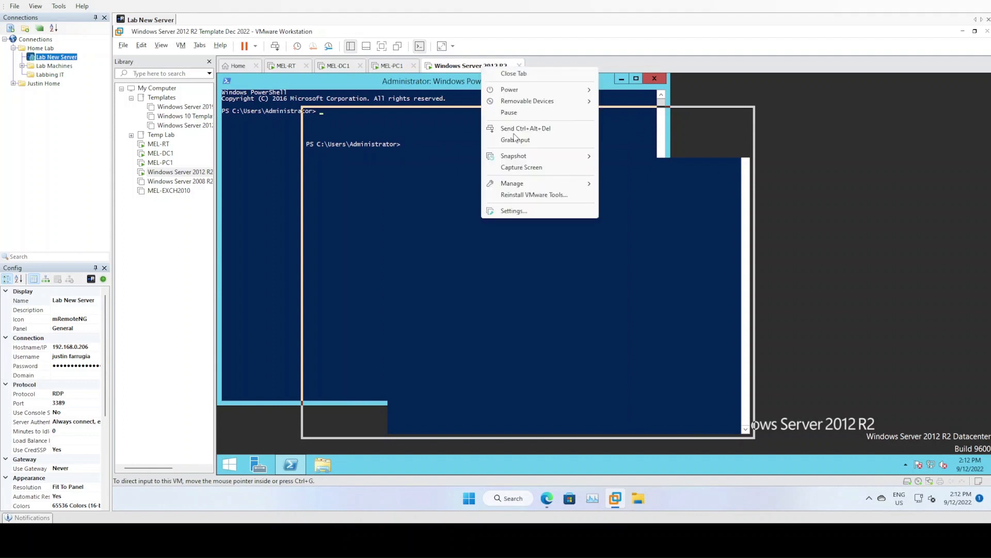
pyautogui.click(525, 211)
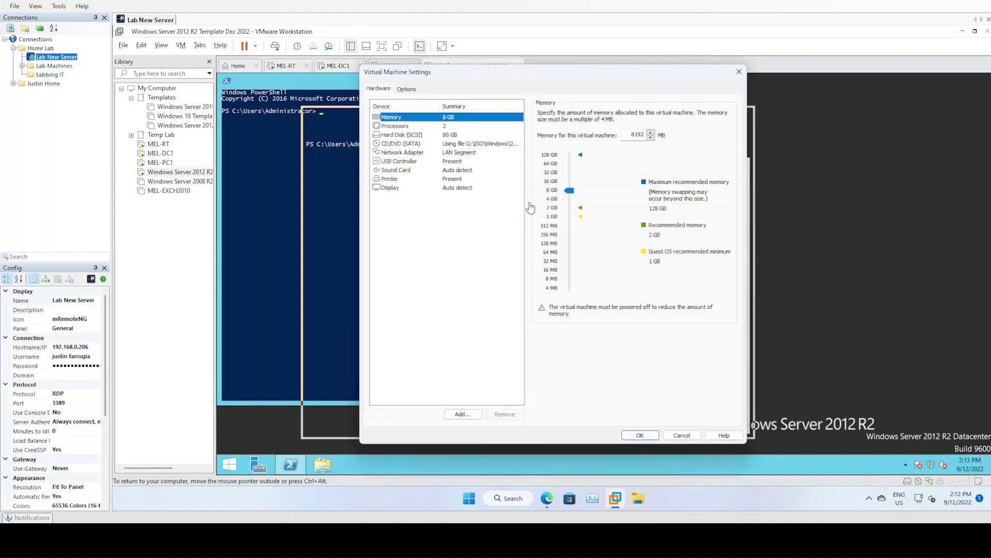
pyautogui.click(406, 89)
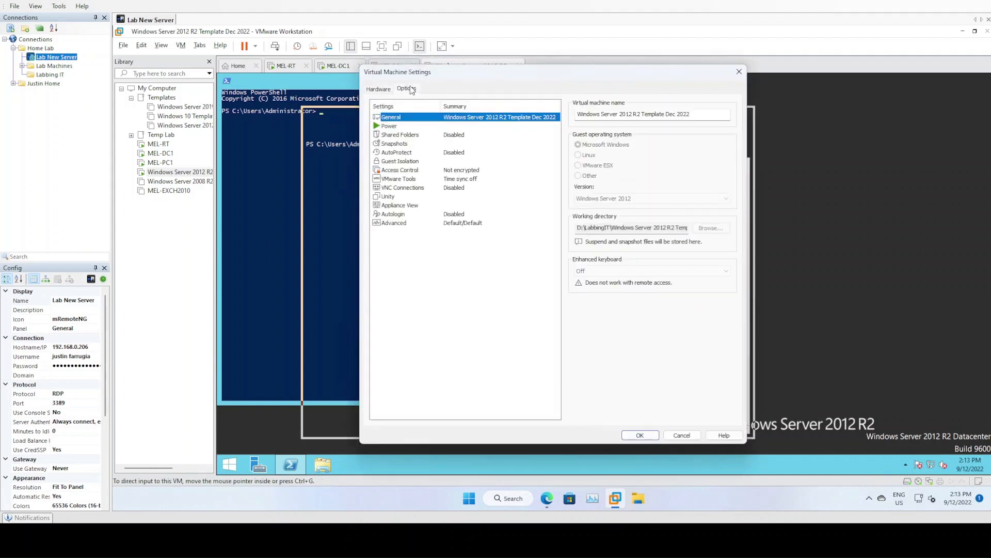
pyautogui.click(391, 88)
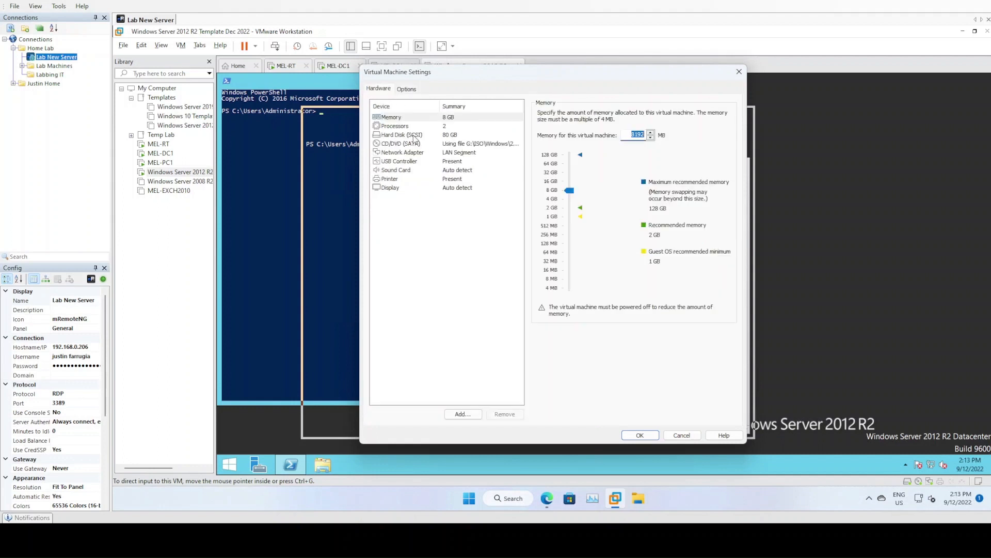
pyautogui.click(439, 189)
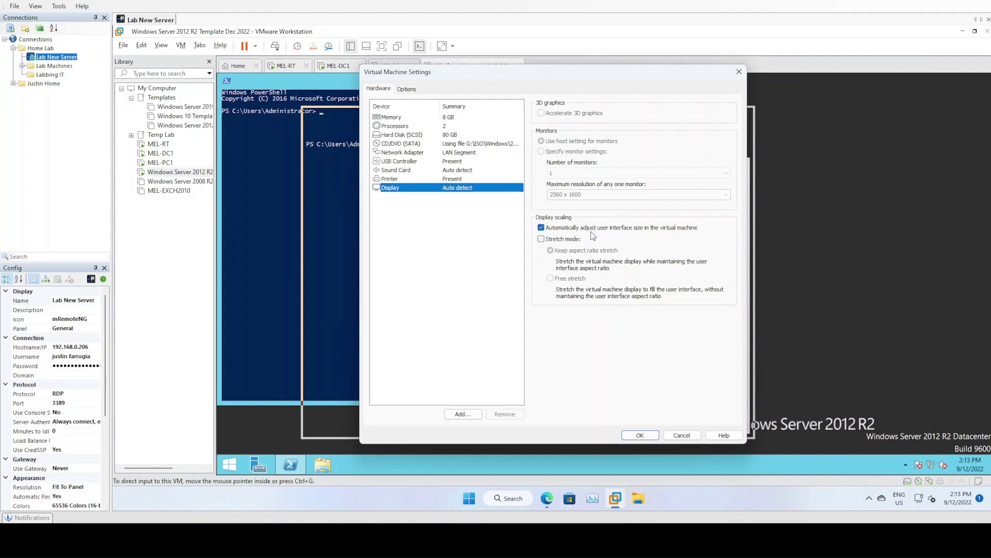
pyautogui.click(681, 436)
pyautogui.moveTo(499, 112); pyautogui.dragTo(499, 112)
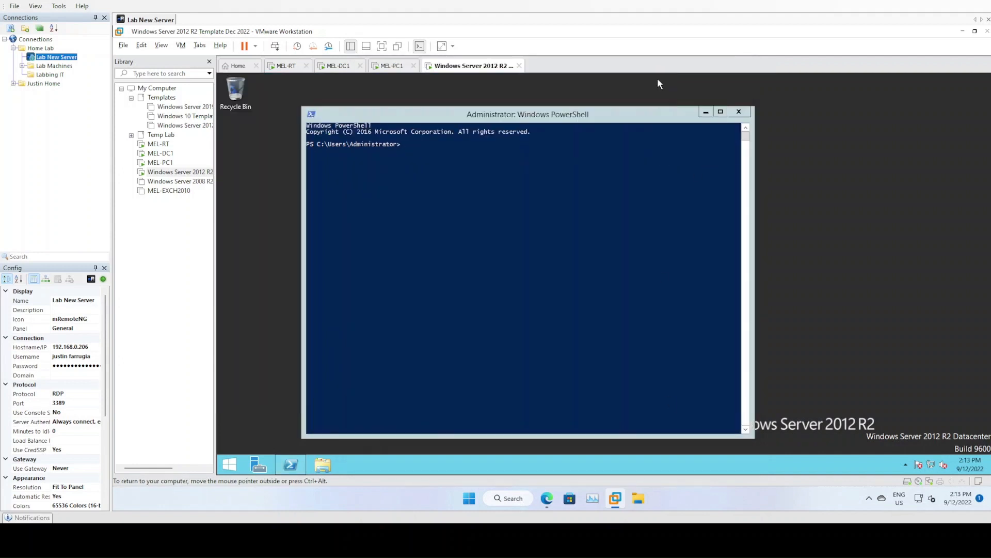
# - Navigate the PowerShell prompt to C:\Windows\System32\Sysprep
pyautogui.moveTo(678, 114); pyautogui.dragTo(675, 107)
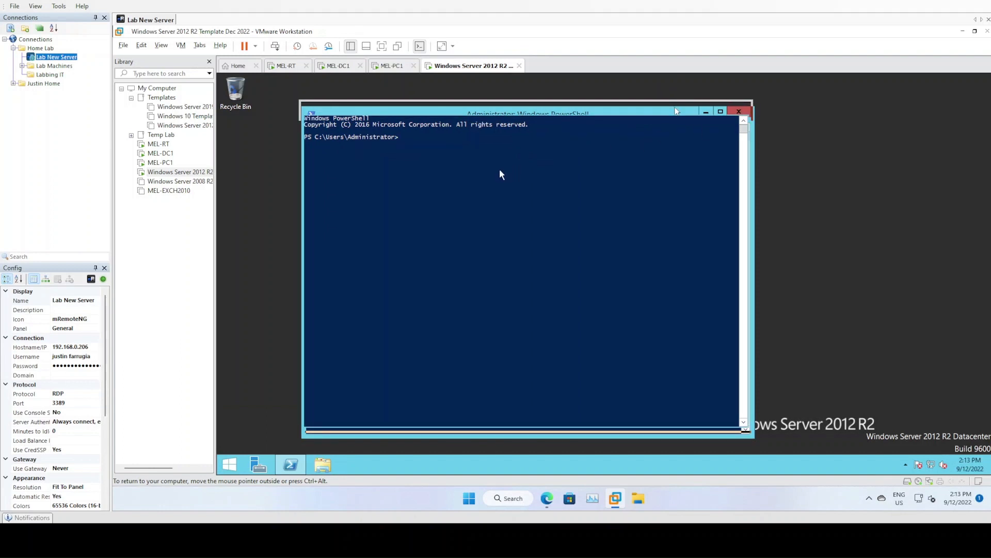
pyautogui.click(457, 155)
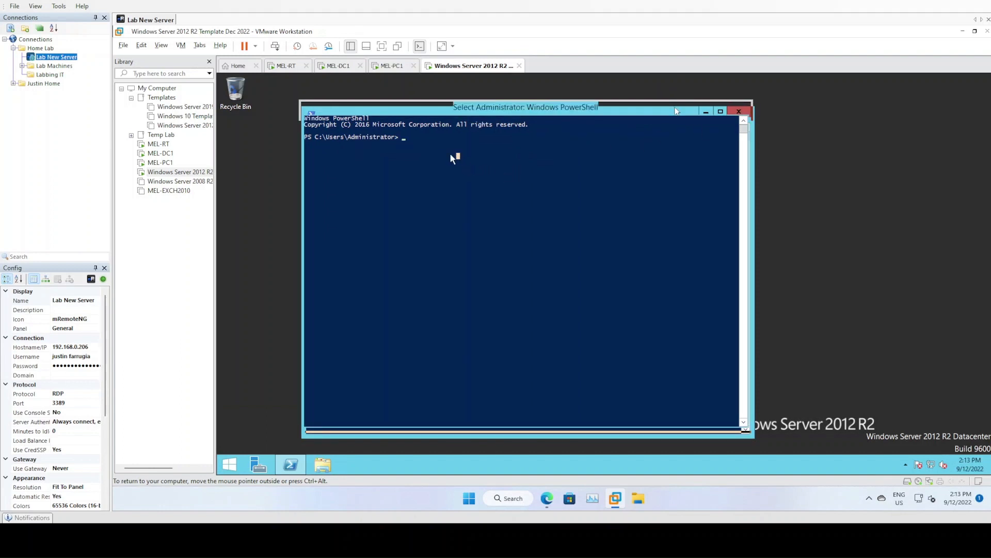
pyautogui.write('cd\\')
pyautogui.press('Return')
pyautogui.write('cd windows')
pyautogui.press('Return')
pyautogui.write('cd system32')
pyautogui.press('Return')
pyautogui.write('cd driver')
pyautogui.press('Tab')
pyautogui.press('Escape')
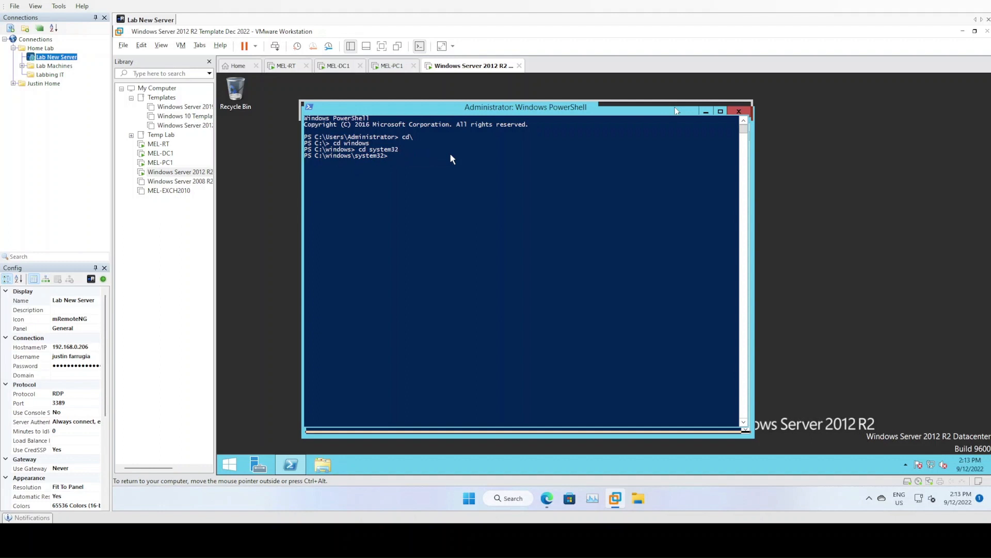
pyautogui.write('cd sys')
pyautogui.press('Tab')
pyautogui.press('Return')
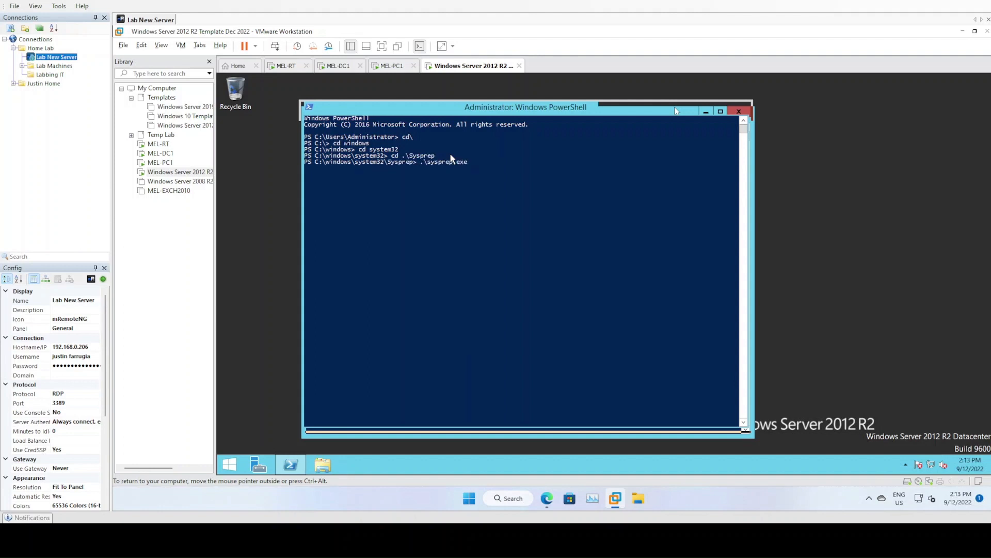
# - Run sysprep with OOBE, Generalize ticked and Shutdown as the shutdown option
pyautogui.press('Return')
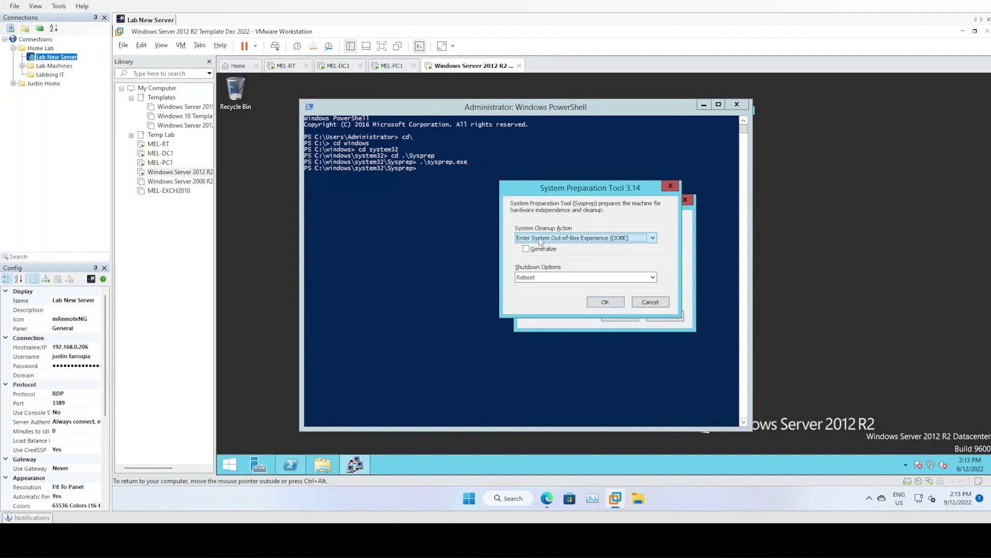
pyautogui.click(547, 239)
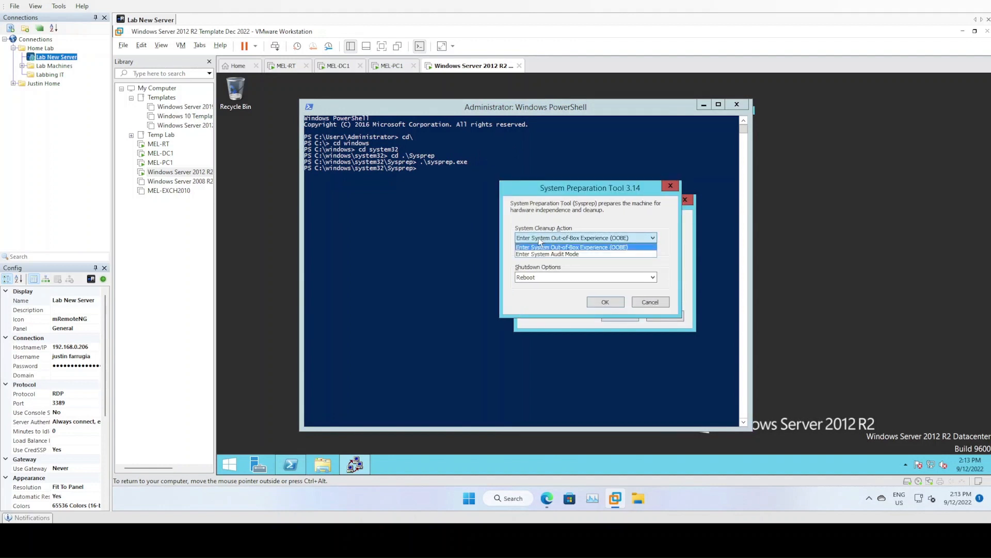
pyautogui.click(539, 241)
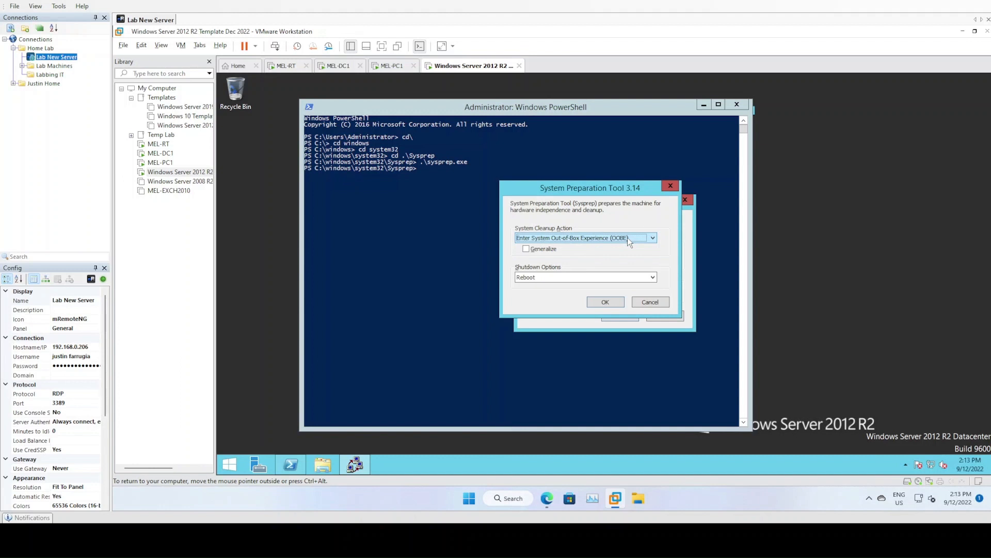
pyautogui.click(543, 249)
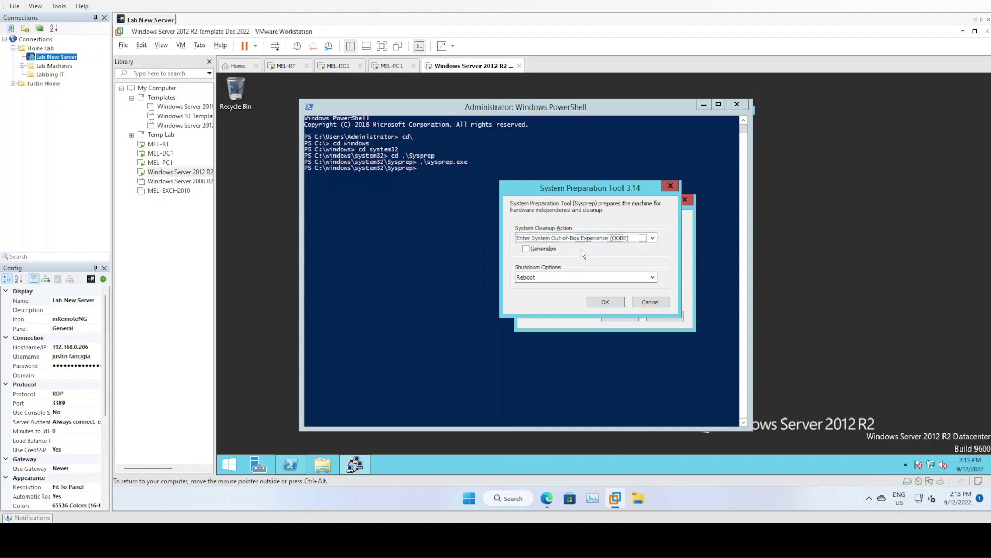
pyautogui.click(542, 278)
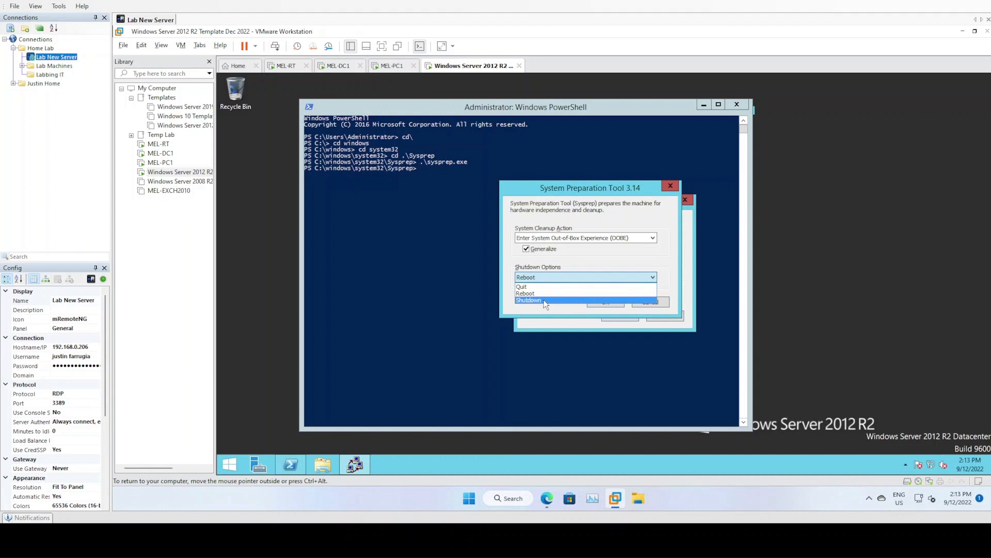
pyautogui.click(545, 300)
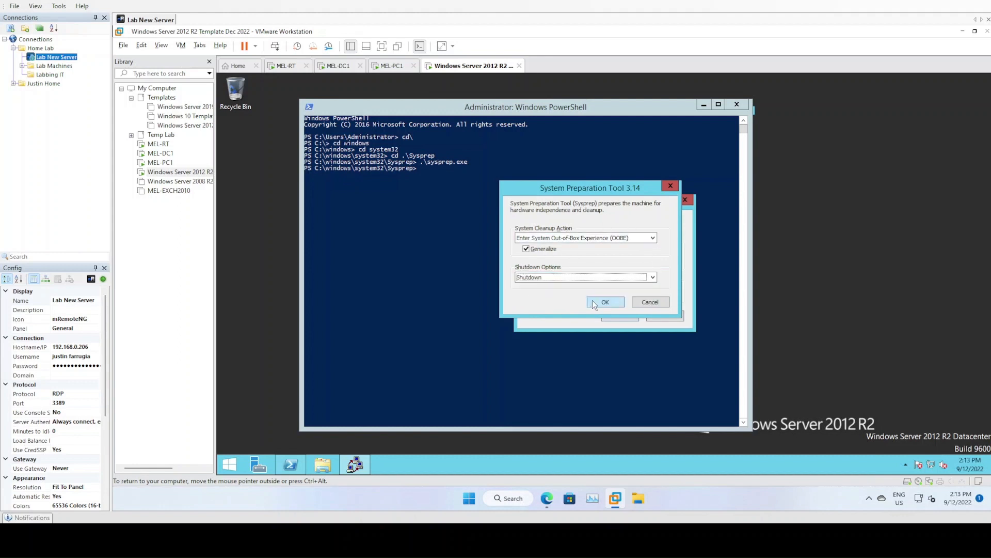
pyautogui.click(594, 301)
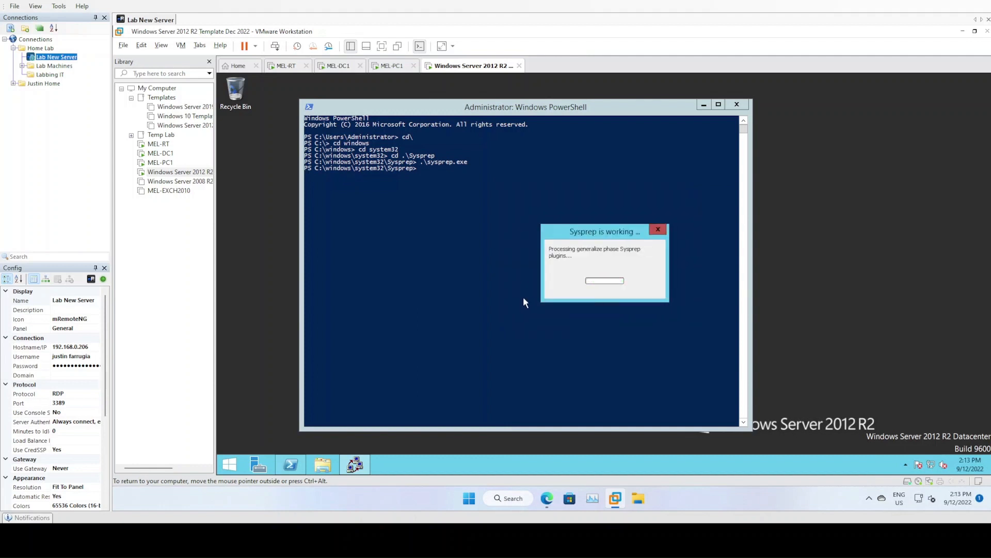
# - Move the Sysprep progress window up-left, then open This PC and move it aside
pyautogui.moveTo(609, 233); pyautogui.dragTo(557, 214)
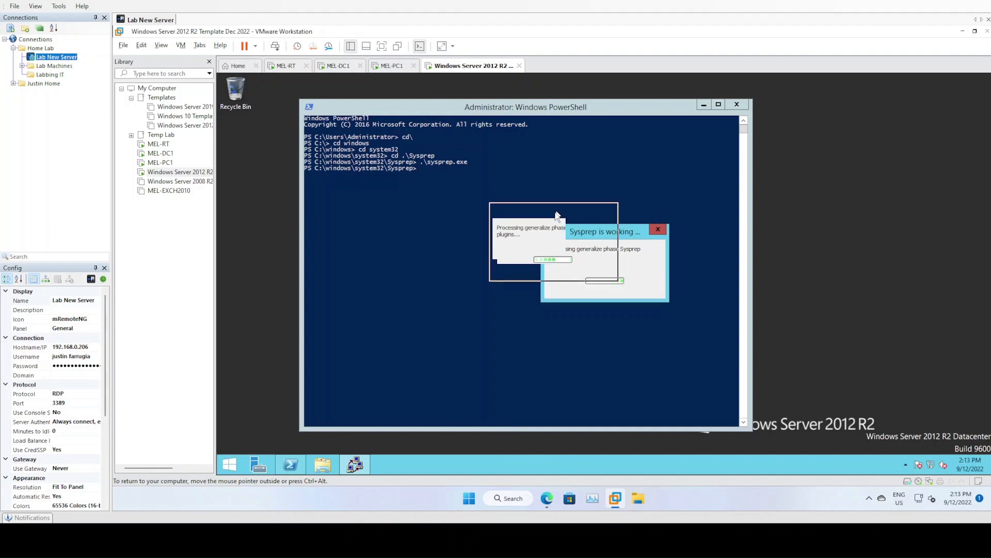
pyautogui.moveTo(557, 215); pyautogui.dragTo(558, 215)
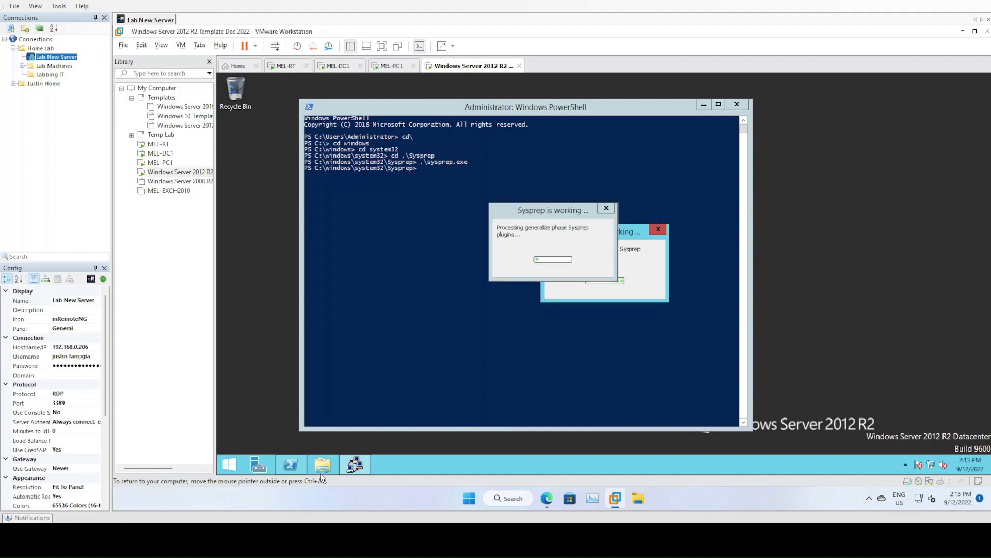
pyautogui.click(321, 468)
pyautogui.moveTo(675, 123); pyautogui.dragTo(413, 95)
# - Check the MEL-DC1 and MEL-PC1 tabs, then return to the Windows Server 2012 R2 Template Dec 2022 tab
pyautogui.click(348, 68)
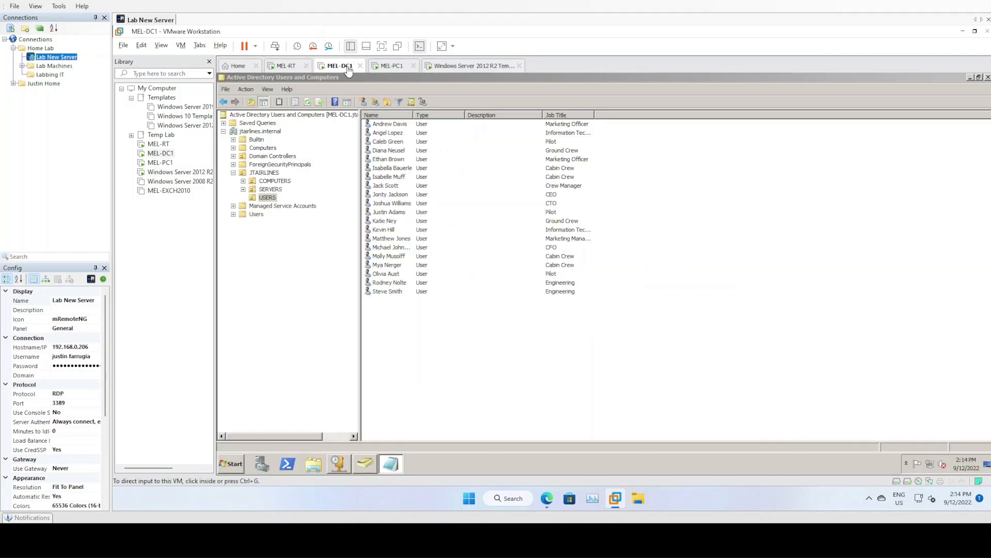
pyautogui.moveTo(372, 80); pyautogui.dragTo(508, 94)
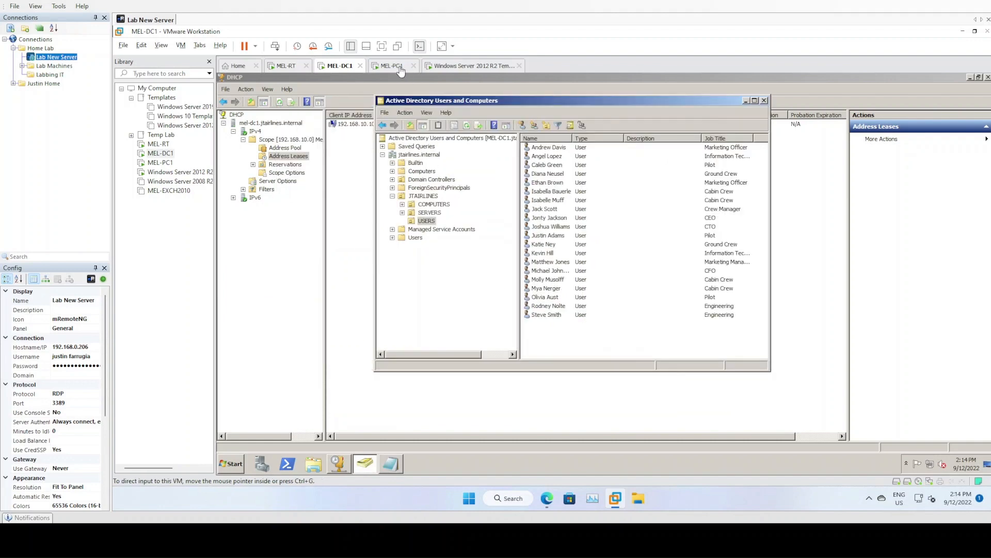
pyautogui.click(391, 66)
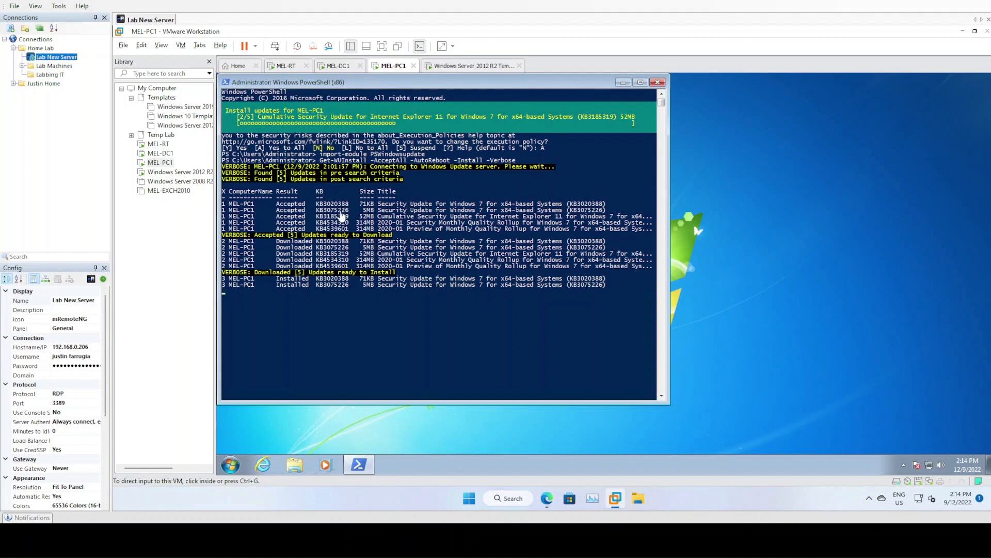
pyautogui.click(479, 67)
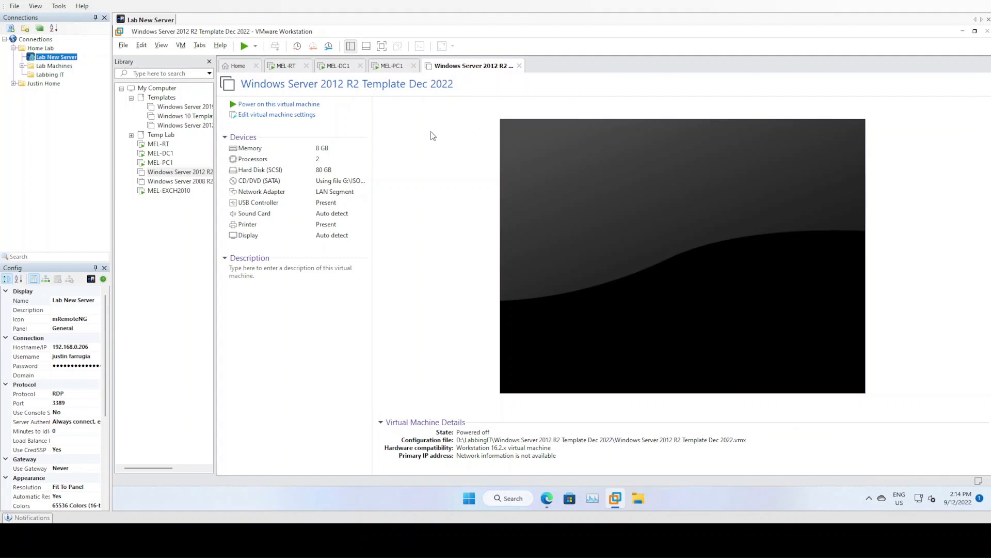
# - Open the context menu for the Windows Server 2012 R2 Template Dec 2022 tab
pyautogui.rightClick(477, 71)
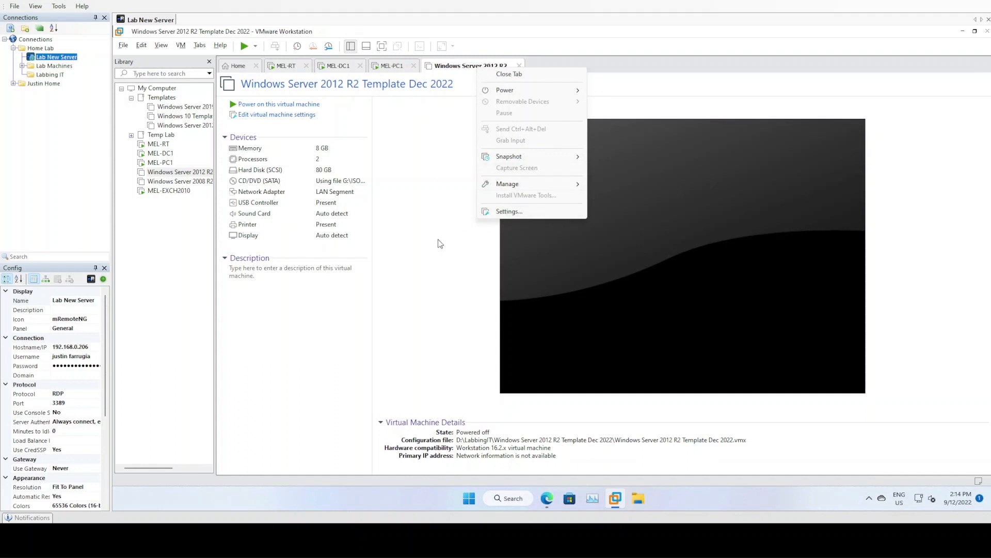
pyautogui.click(476, 233)
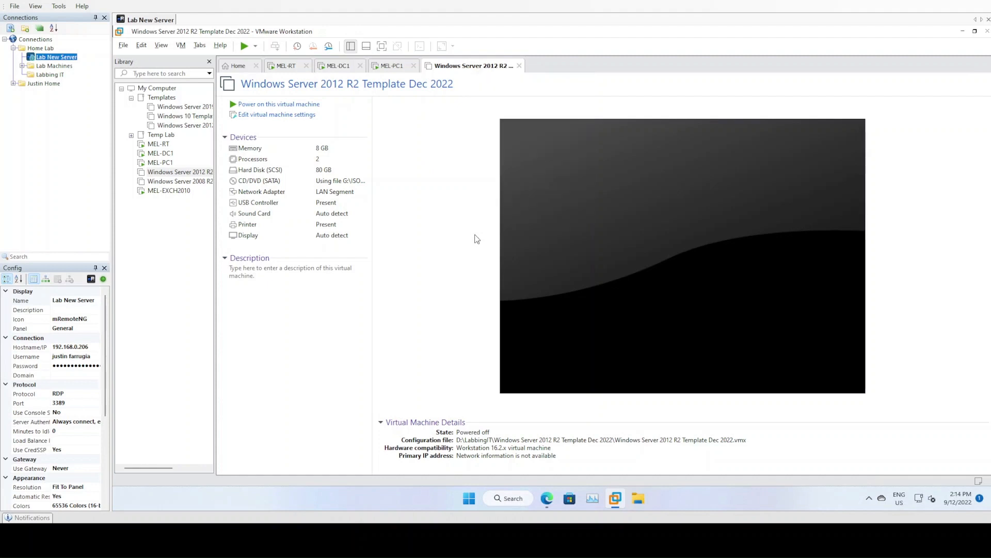
pyautogui.rightClick(483, 62)
# - Take a snapshot of the template VM named 'Sysprep Dec 2022'
pyautogui.moveTo(556, 154)
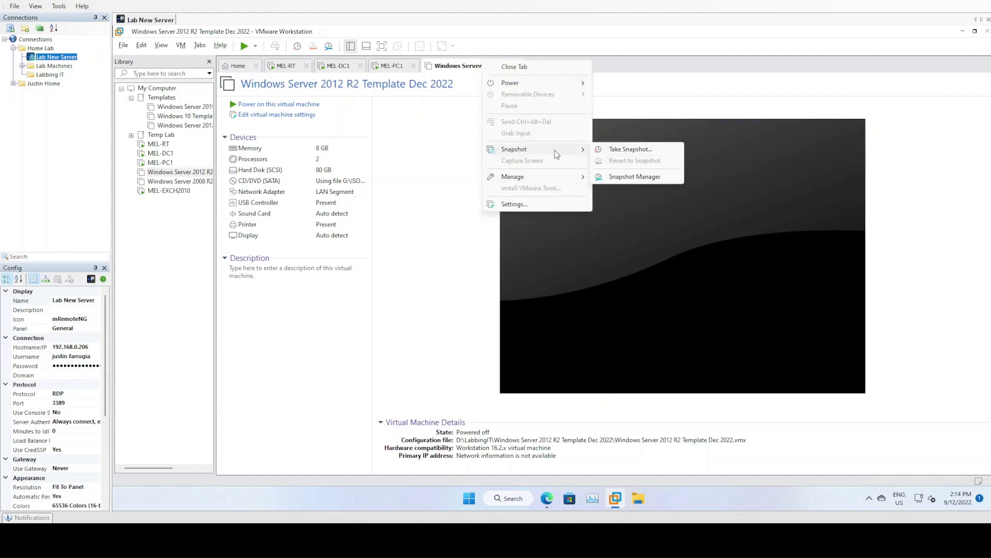
pyautogui.click(639, 153)
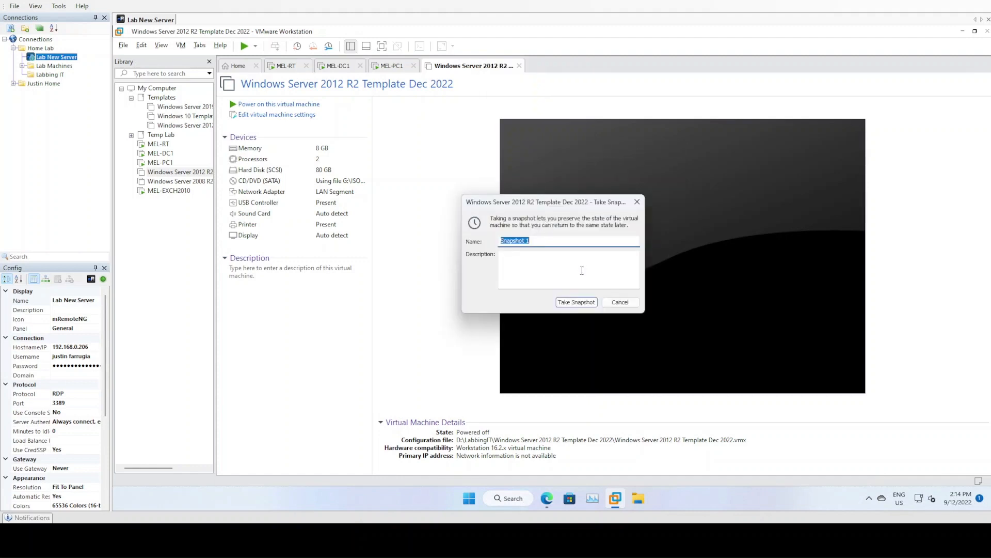
pyautogui.write('Sysprep Dec 2022')
pyautogui.click(577, 302)
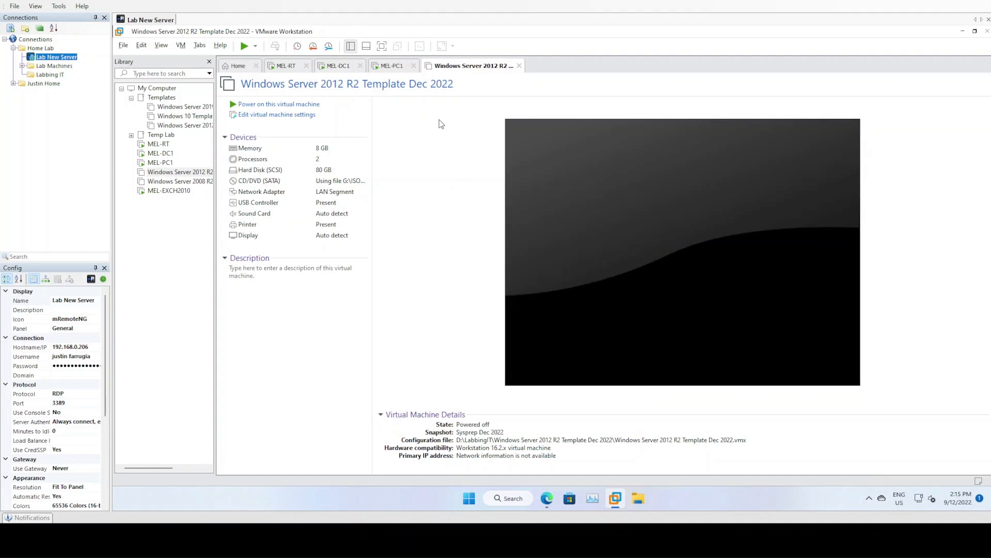
# - Tick Enable Template mode (to be used for cloning) under Options > Advanced and save
pyautogui.rightClick(470, 68)
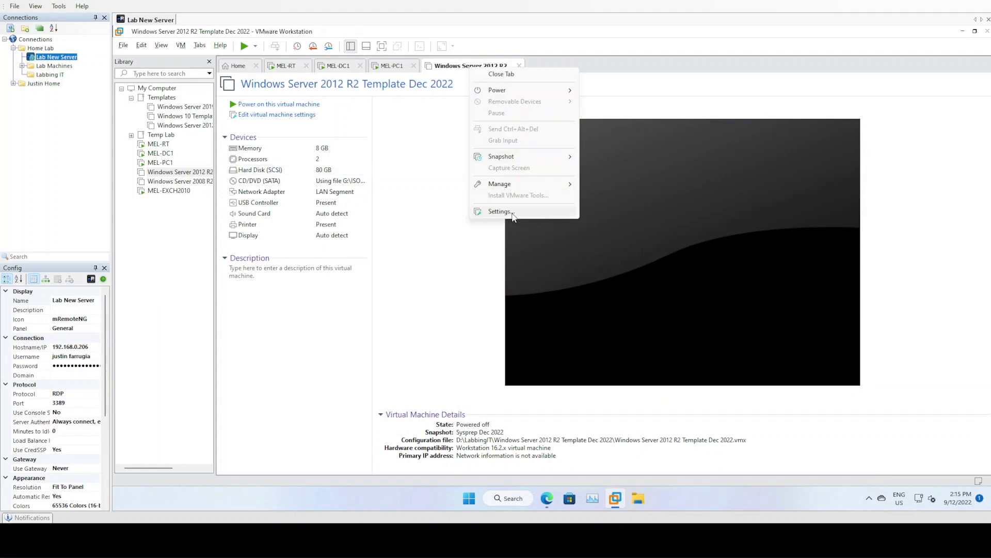
pyautogui.click(512, 212)
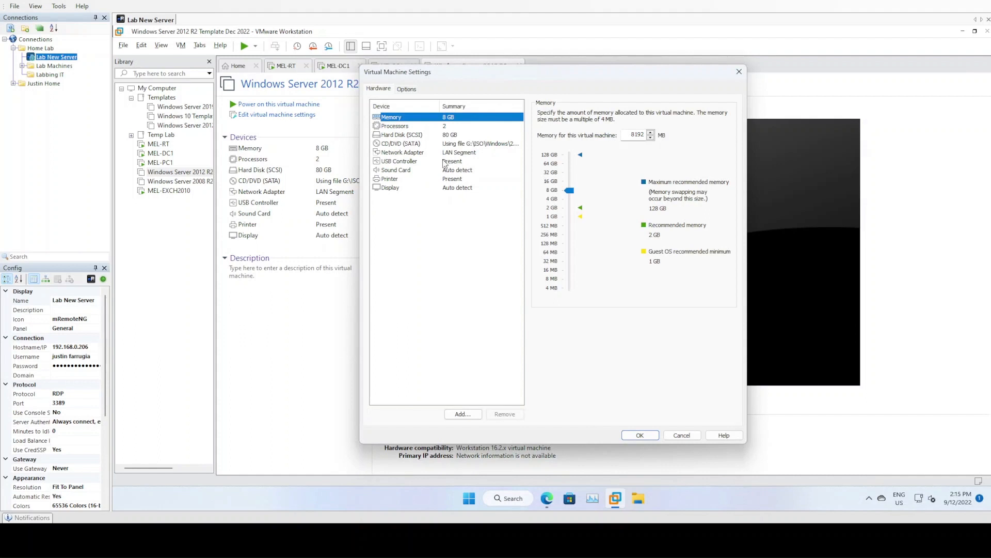
pyautogui.click(413, 89)
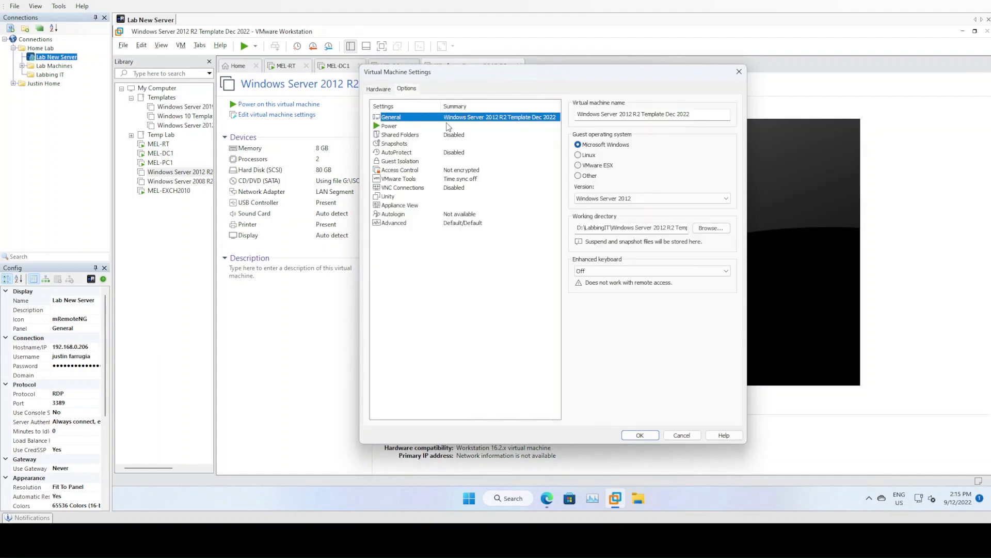
pyautogui.click(398, 225)
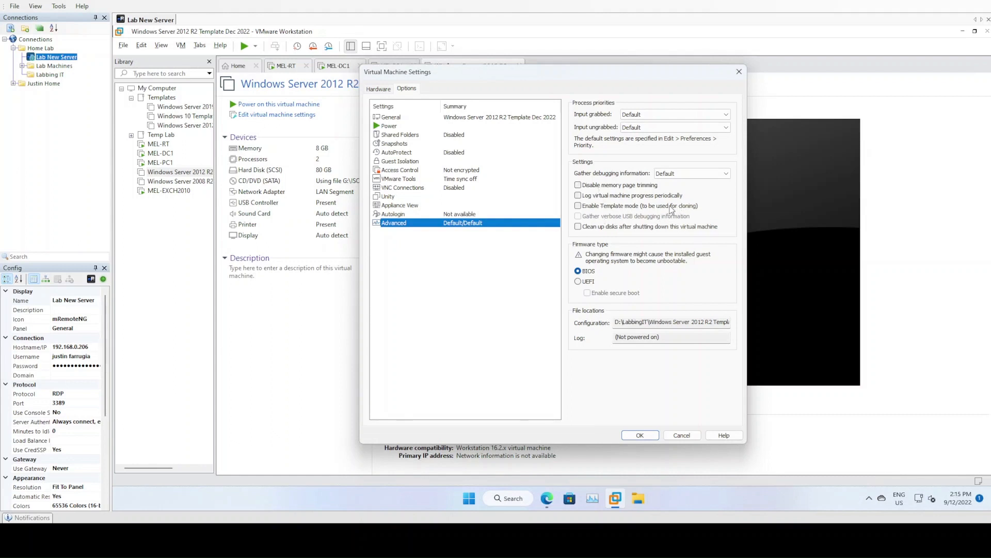
pyautogui.click(578, 205)
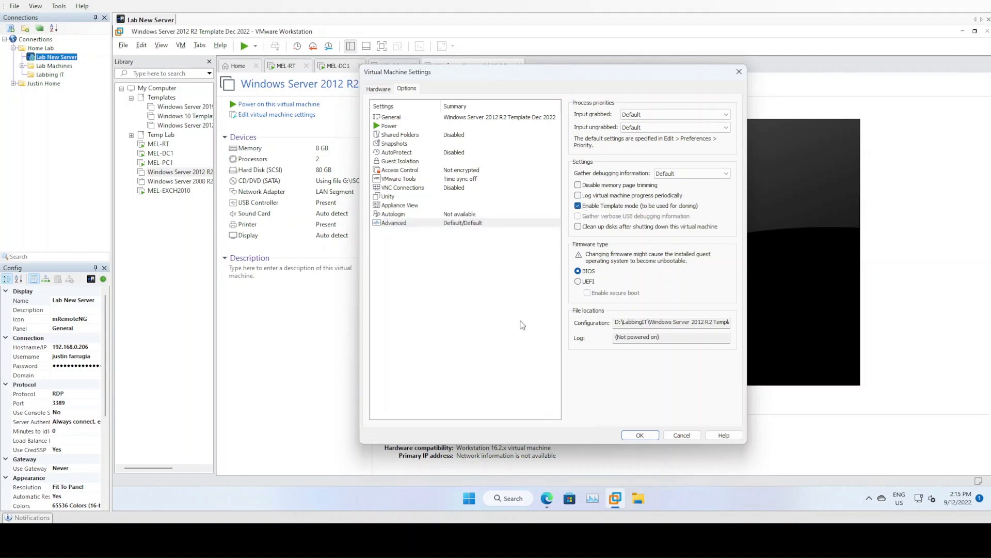
pyautogui.click(641, 436)
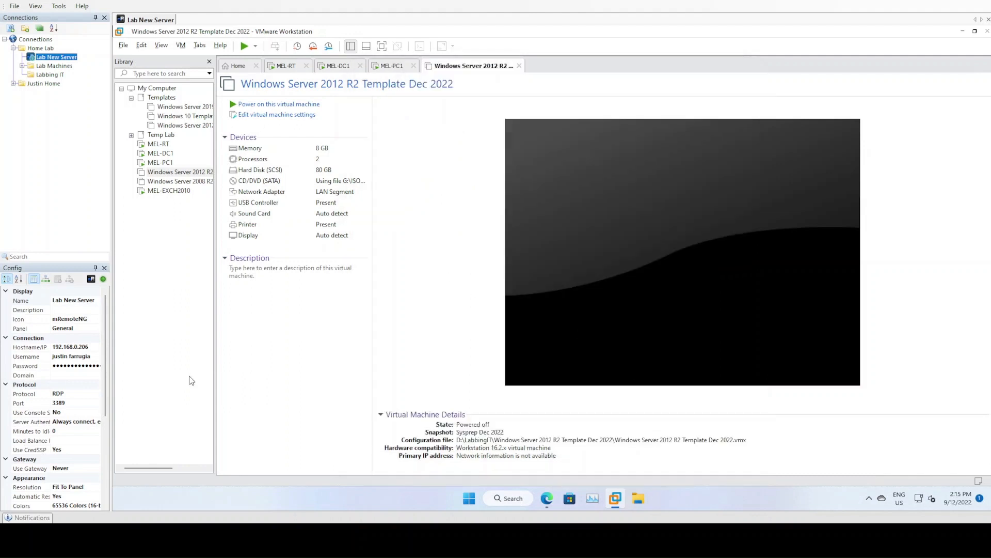
# - Widen the Library panel to show full VM names and select the Windows Server 2008 R2 (Datacenter) Template
pyautogui.rightClick(463, 71)
pyautogui.click(441, 136)
pyautogui.rightClick(476, 66)
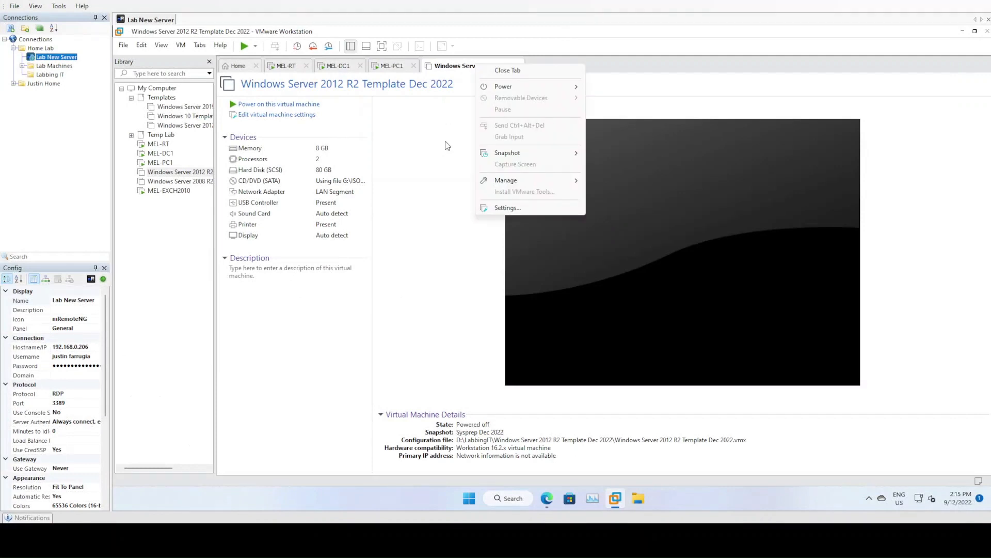
pyautogui.click(448, 146)
pyautogui.rightClick(469, 67)
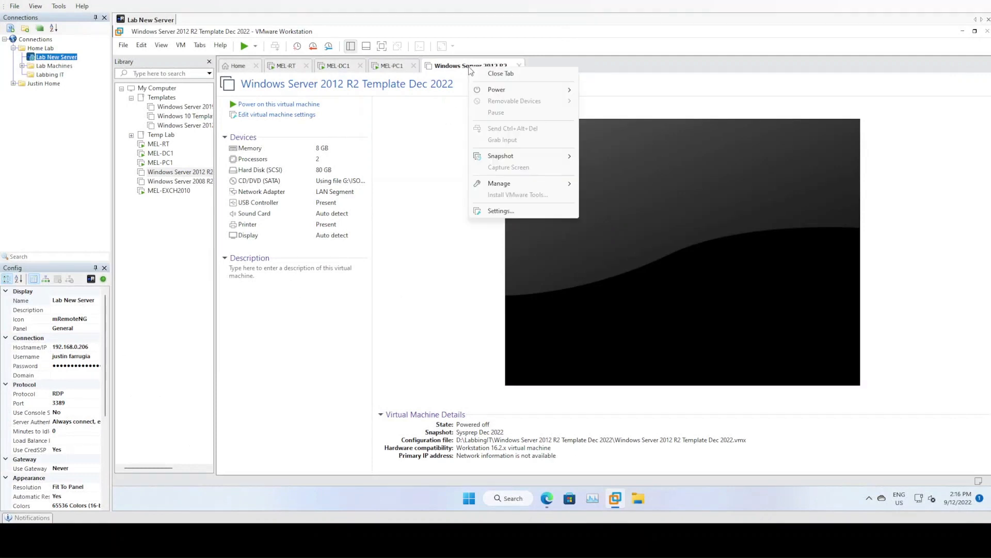
pyautogui.click(428, 150)
pyautogui.moveTo(216, 205); pyautogui.dragTo(280, 205)
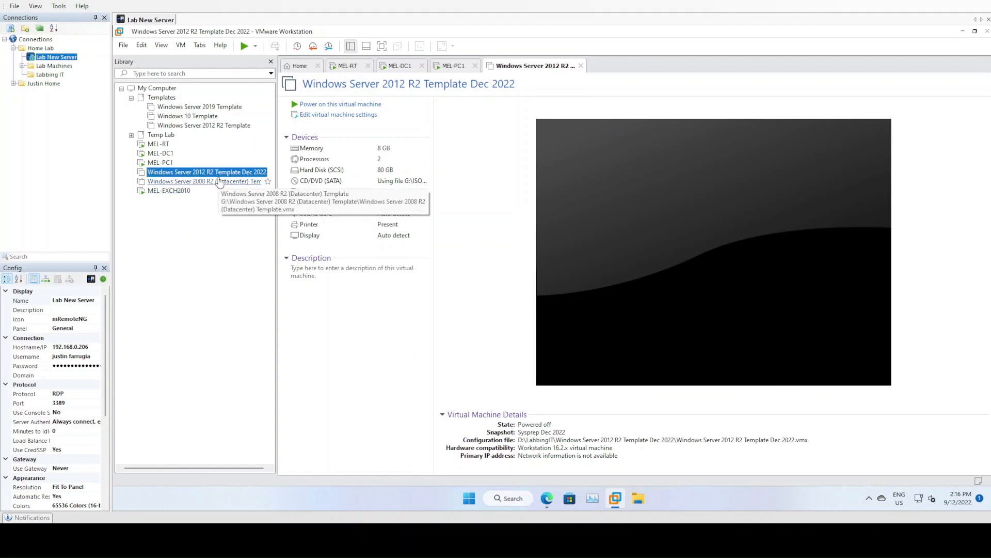
pyautogui.click(214, 183)
# - Cancel a Remove on the 2008 R2 template, then drag both 2008 R2 and 2012 R2 templates into Templates
pyautogui.rightClick(213, 184)
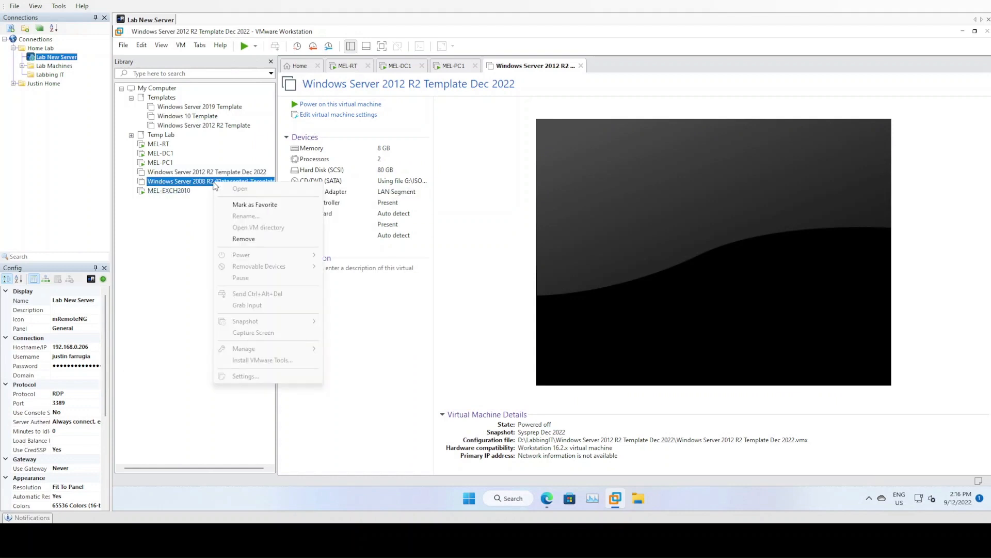
pyautogui.click(243, 239)
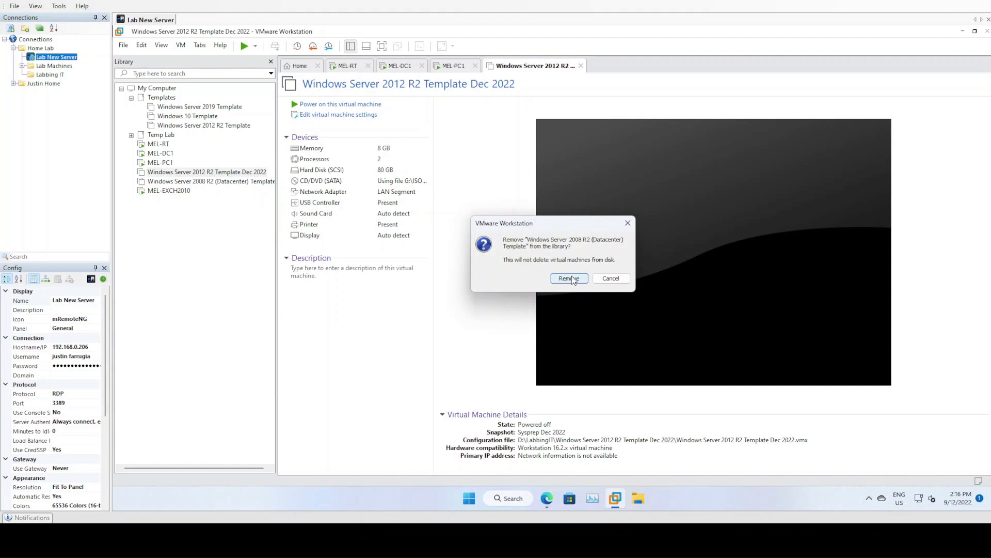
pyautogui.click(612, 278)
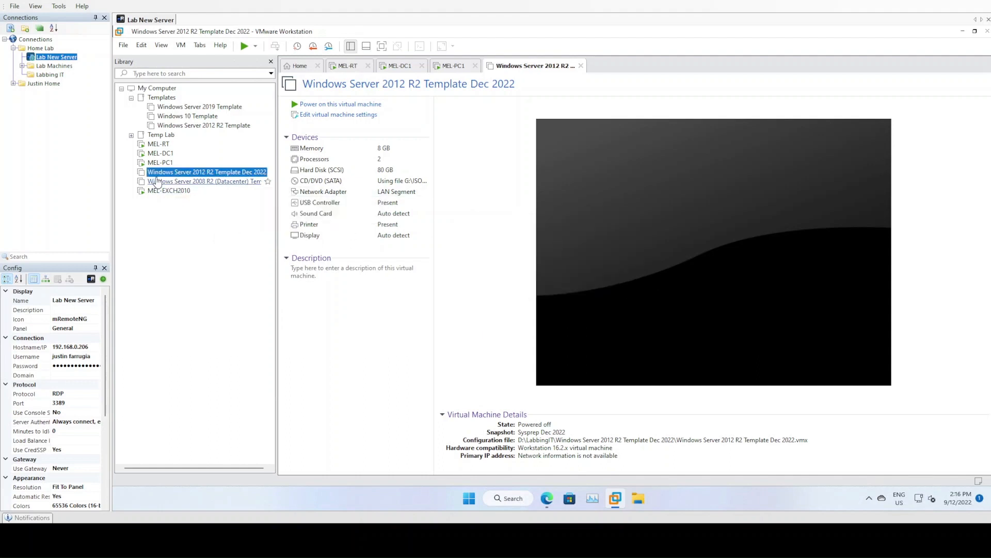
pyautogui.moveTo(156, 180); pyautogui.dragTo(170, 101)
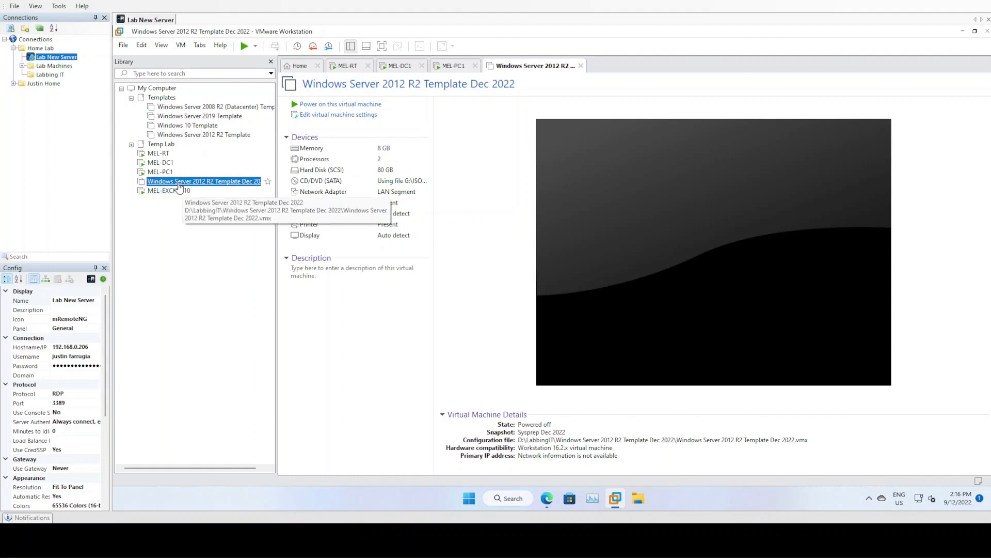
pyautogui.moveTo(178, 186); pyautogui.dragTo(166, 100)
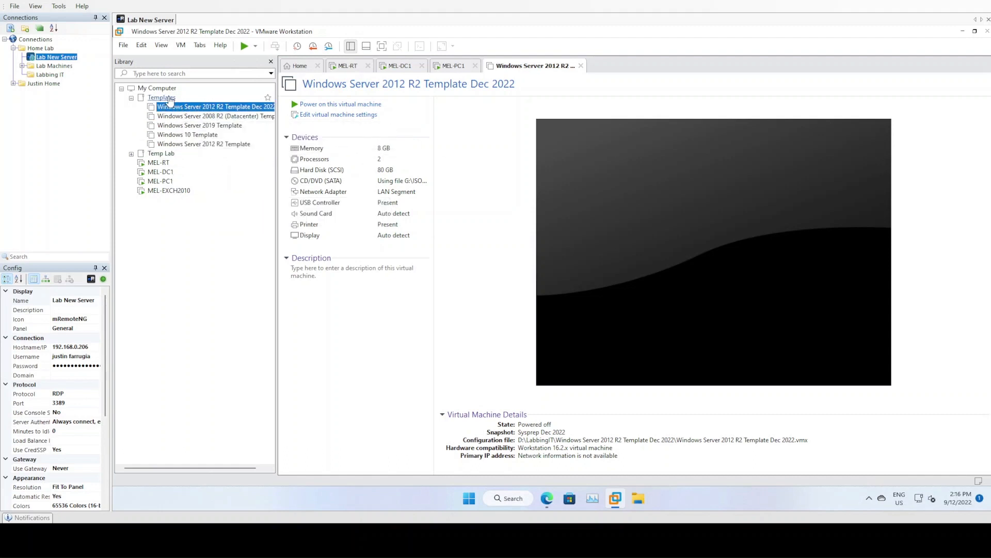
# - Create a LabbingIT folder under My Computer with a Melbourne subfolder inside it
pyautogui.rightClick(167, 90)
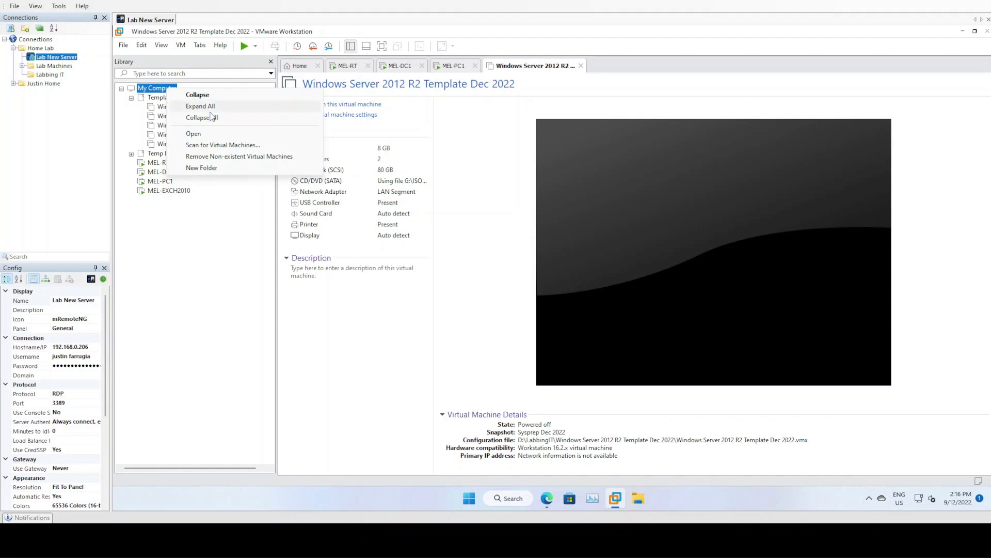
pyautogui.click(206, 168)
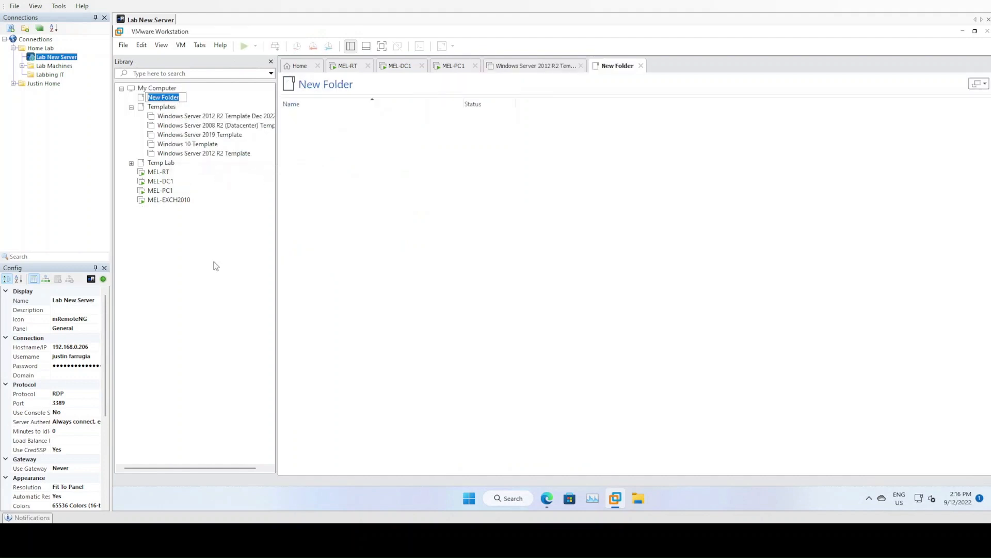
pyautogui.write('LabbingIT')
pyautogui.press('Return')
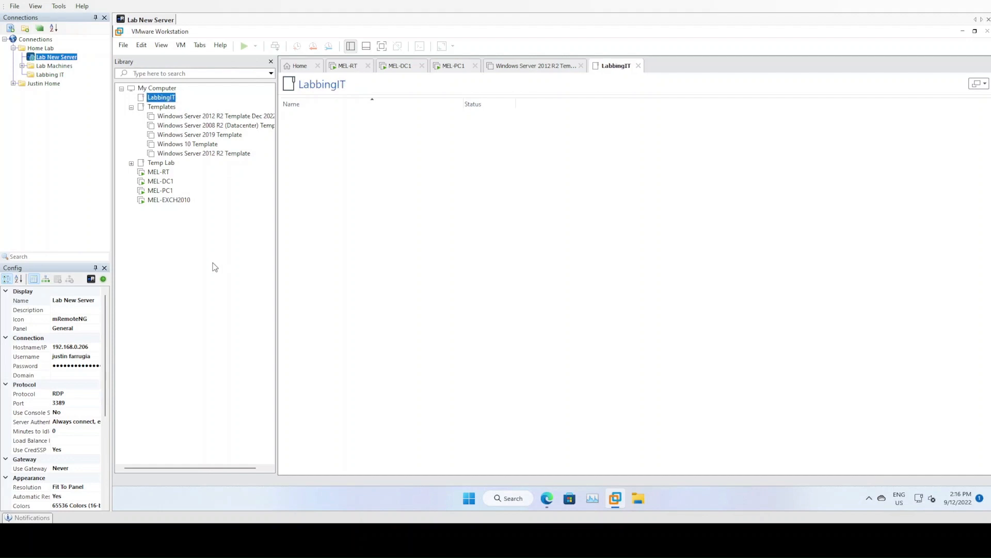
pyautogui.rightClick(160, 98)
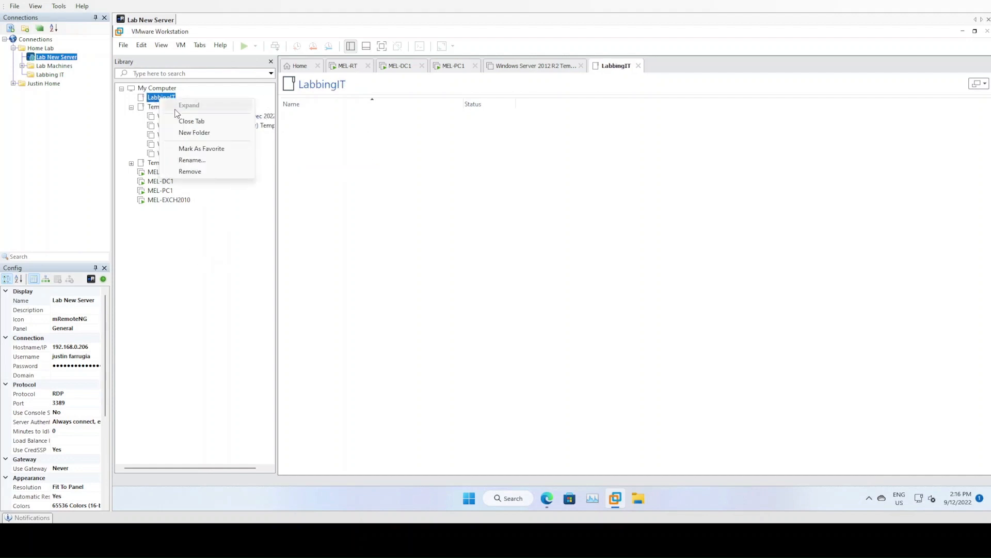
pyautogui.click(217, 135)
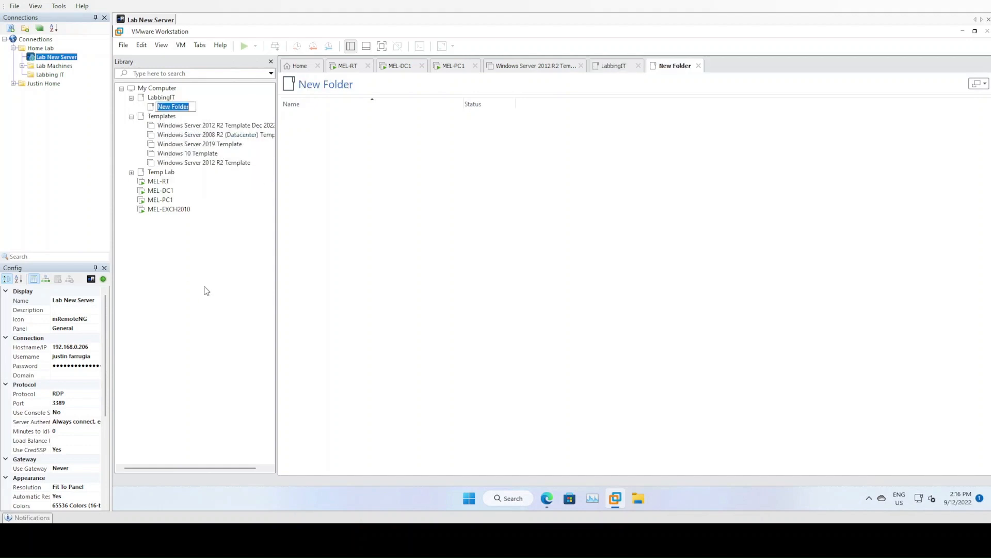
pyautogui.write('Melbourne')
pyautogui.press('Return')
# - Move MEL-RT, MEL-DC1, MEL-PC1 and MEL-EXCH2010 into the Melbourne folder
pyautogui.moveTo(158, 184); pyautogui.dragTo(174, 109)
pyautogui.moveTo(160, 182); pyautogui.dragTo(173, 109)
pyautogui.moveTo(167, 185); pyautogui.dragTo(172, 108)
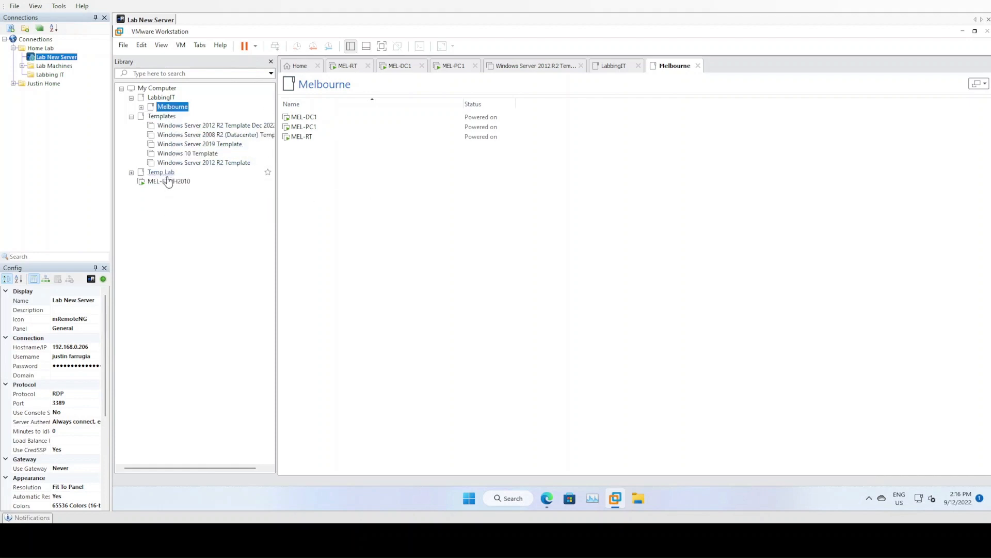
pyautogui.moveTo(168, 180); pyautogui.dragTo(178, 110)
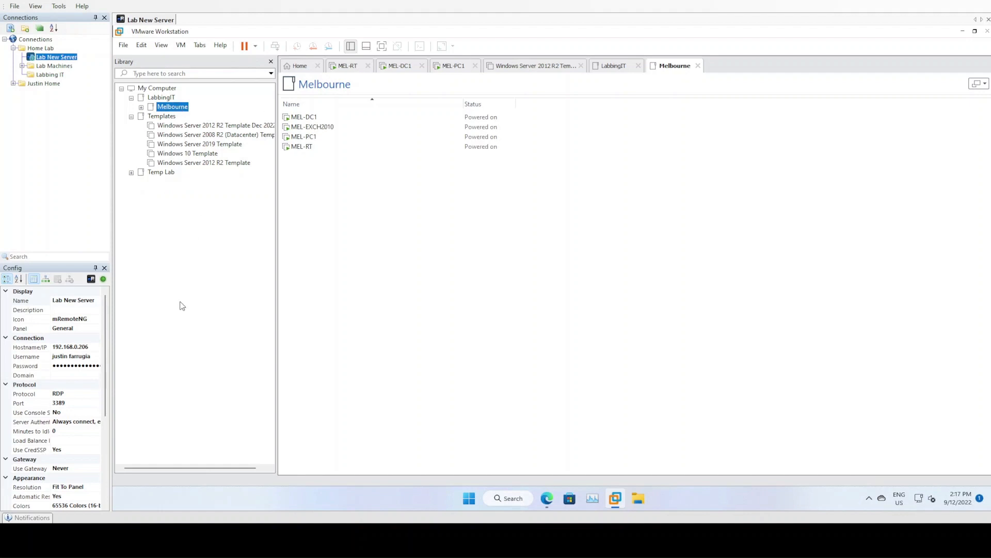
# - Browse Temp Lab's Hobart and Melbourne folders, then expand LabbingIT's Melbourne folder to list its VMs
pyautogui.click(131, 173)
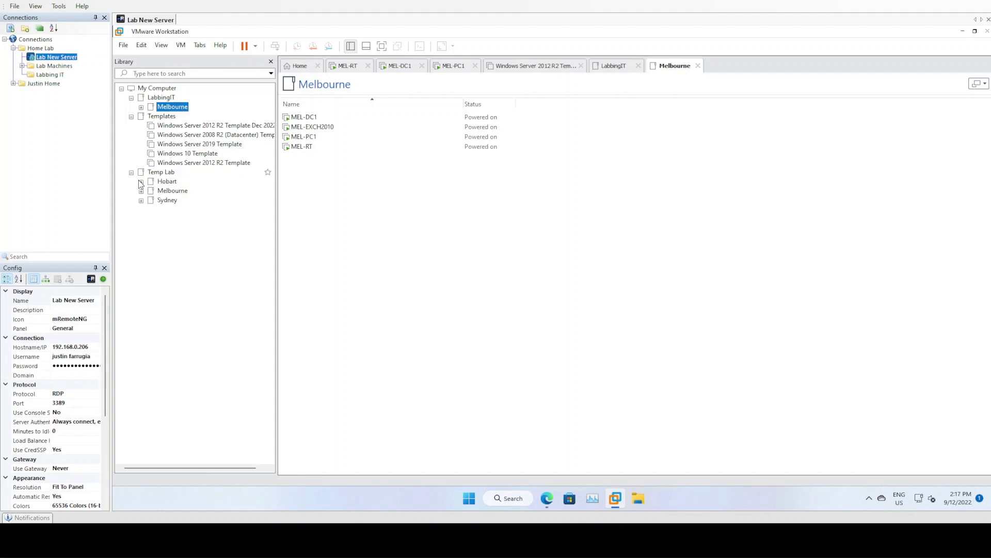
pyautogui.click(141, 181)
pyautogui.click(141, 182)
pyautogui.click(141, 192)
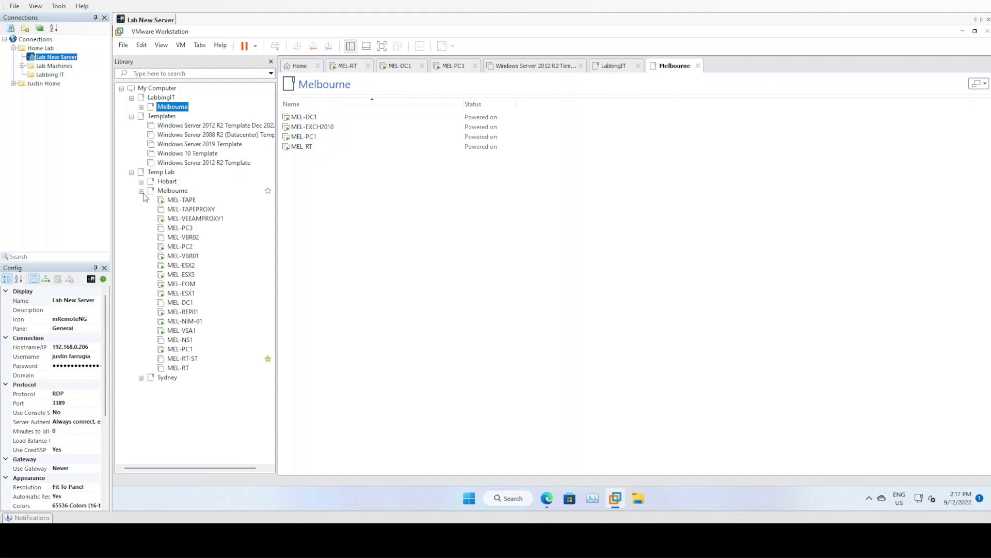
pyautogui.click(141, 191)
pyautogui.click(132, 173)
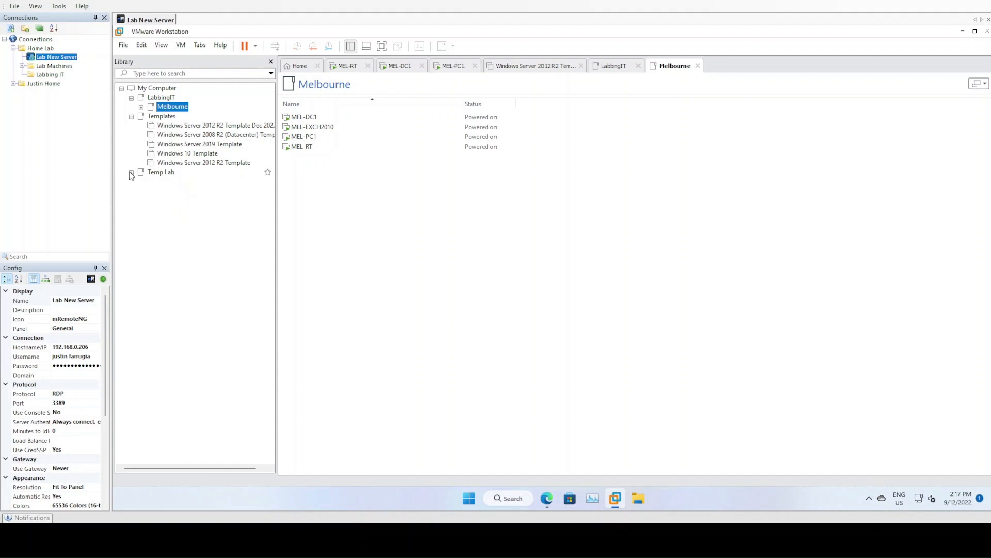
pyautogui.click(141, 107)
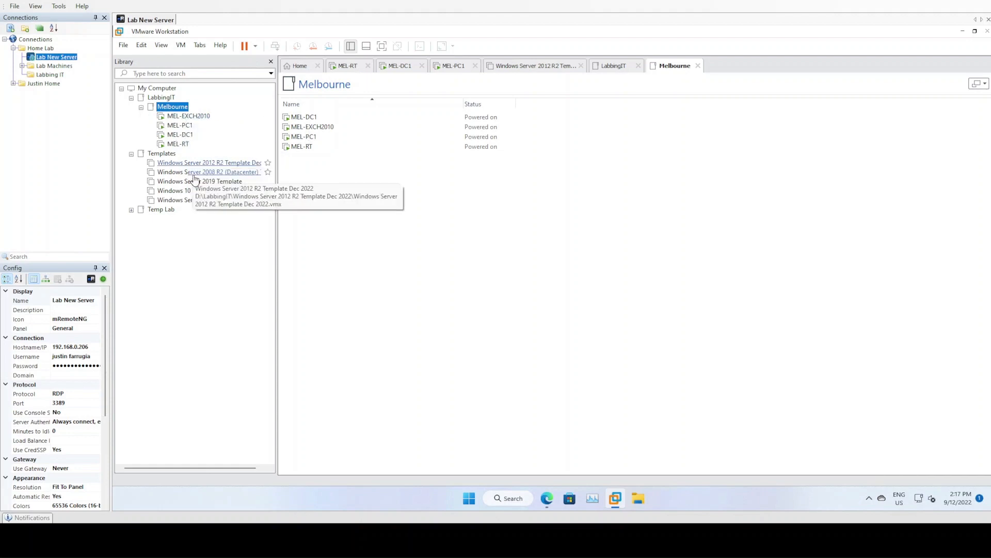
# - Close the LabbingIT, Melbourne and Windows Server 2012 R2 Template Dec 2022 tabs, leaving MEL-PC1 showing
pyautogui.click(578, 286)
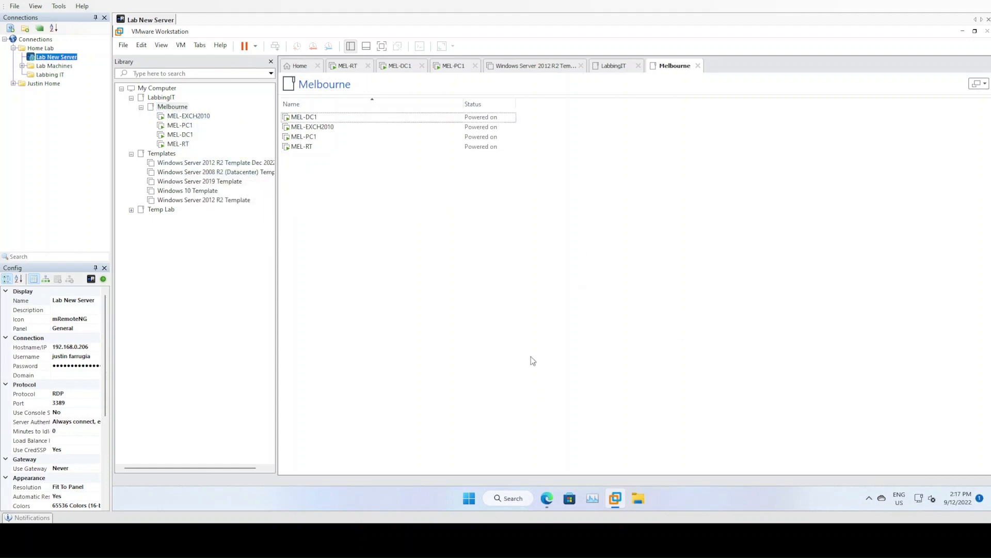
pyautogui.click(517, 70)
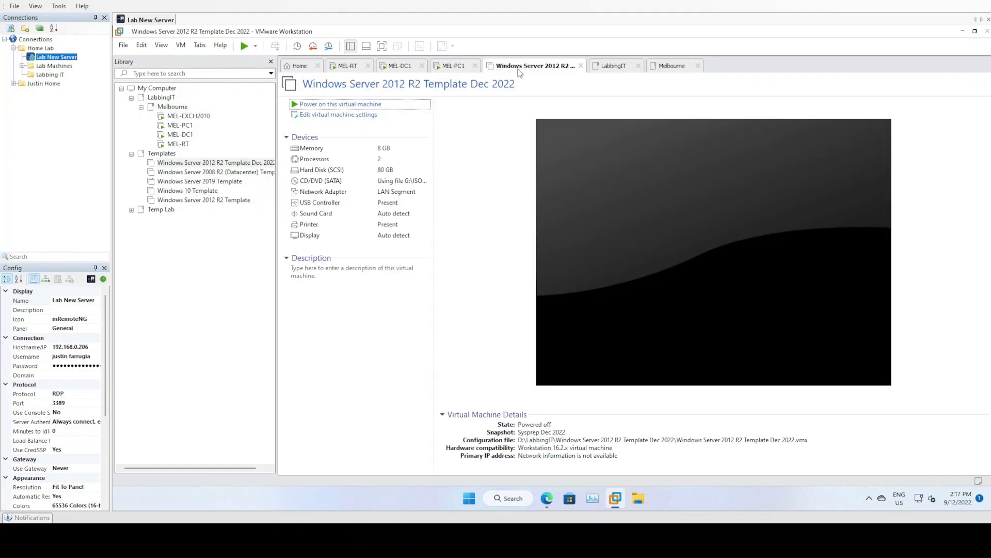
pyautogui.click(625, 69)
pyautogui.click(641, 67)
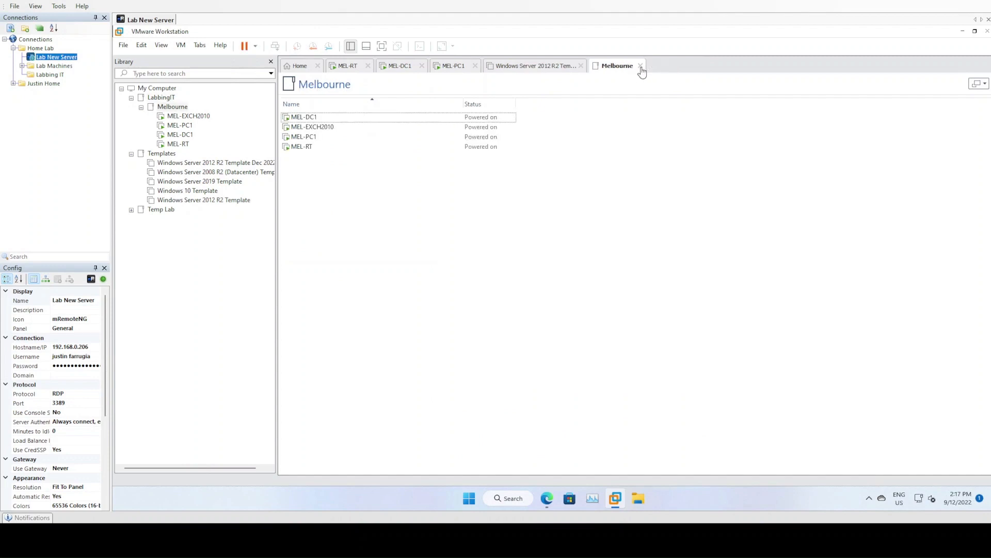
pyautogui.click(641, 66)
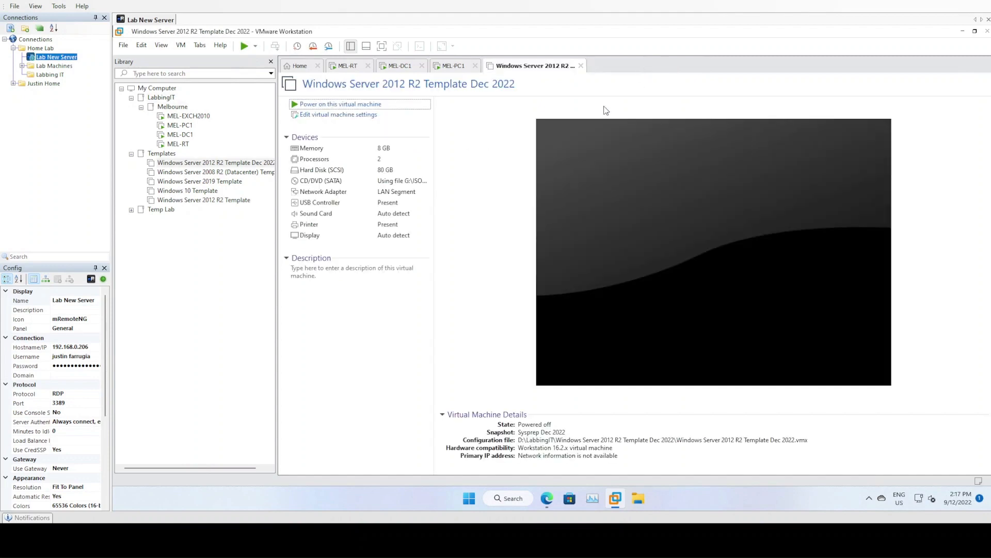
pyautogui.click(581, 66)
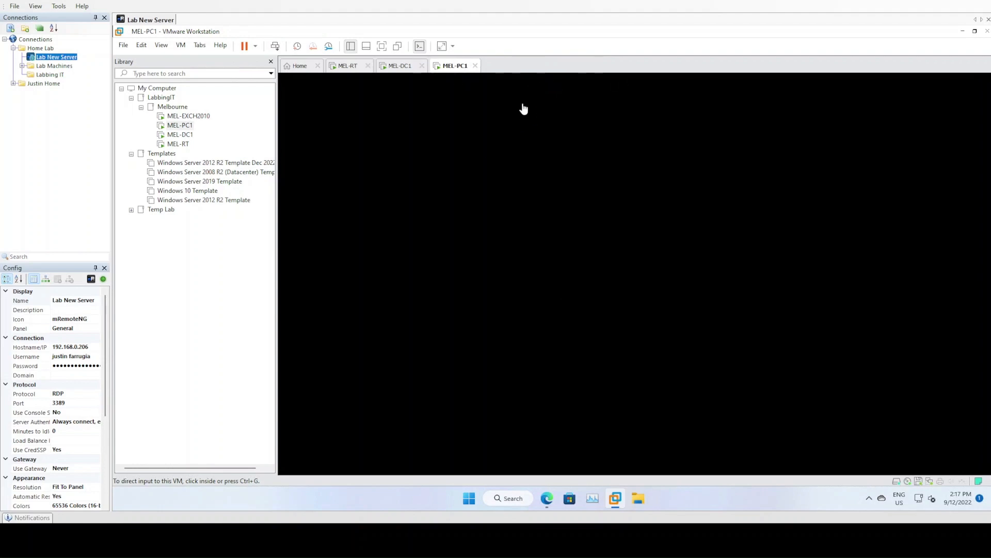
# - Drag the library splitter wider for full VM names, then reopen the Windows Server 2012 R2 Template Dec 2022 summary
pyautogui.moveTo(277, 203); pyautogui.dragTo(219, 199)
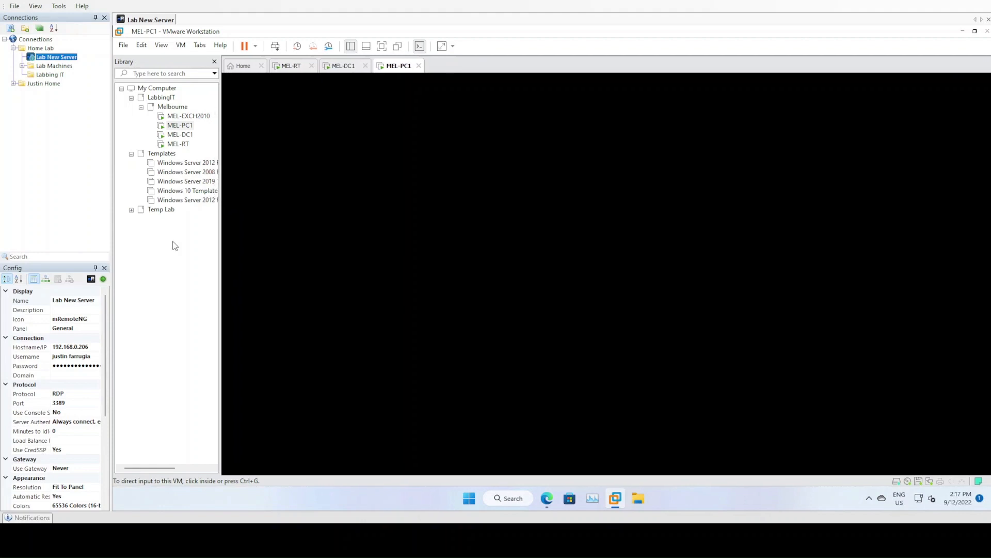
pyautogui.moveTo(222, 266); pyautogui.dragTo(247, 266)
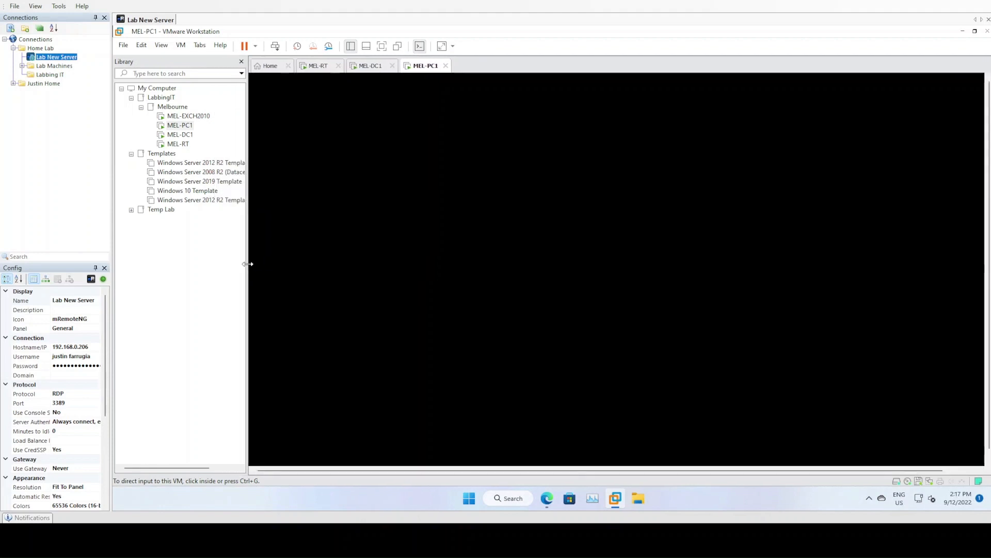
pyautogui.click(196, 281)
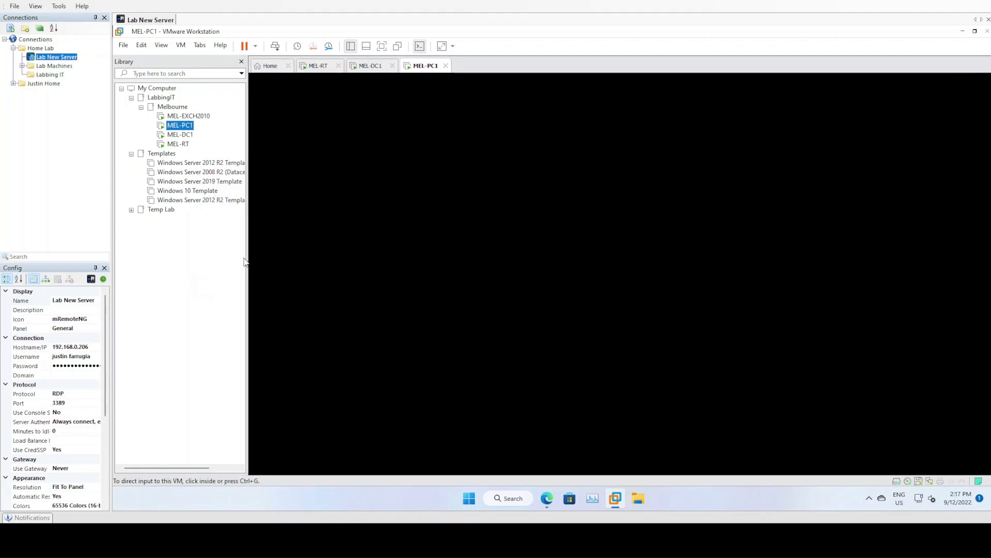
pyautogui.moveTo(248, 257); pyautogui.dragTo(279, 257)
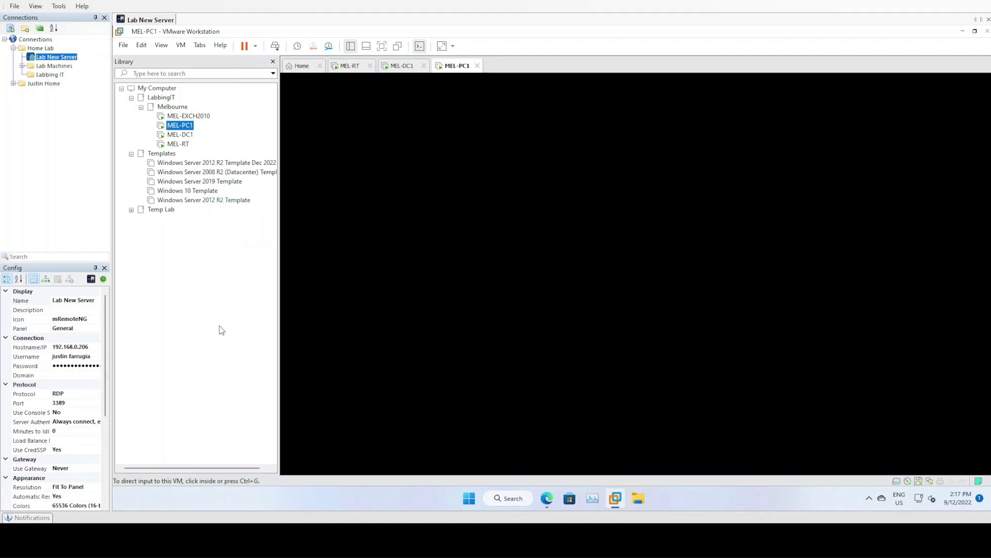
pyautogui.click(198, 164)
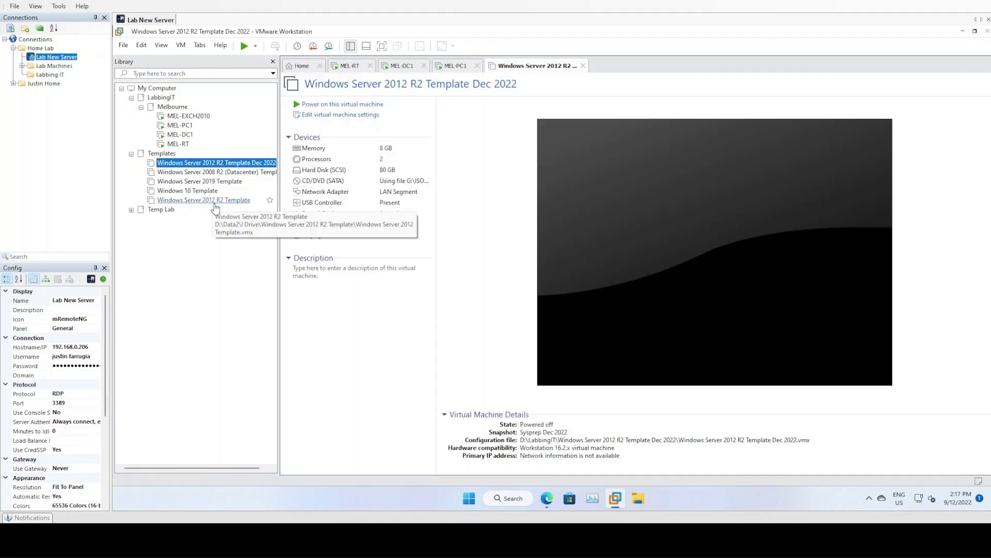
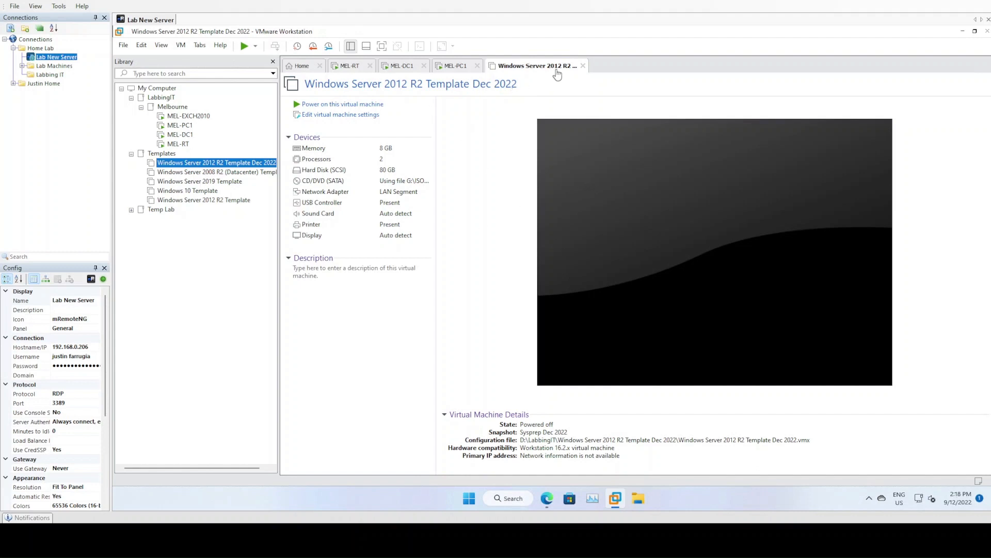
# - Clone the Windows Server 2012 R2 Template Dec 2022 from its Sysprep Dec 2022 snapshot, selecting a full clone
pyautogui.rightClick(557, 68)
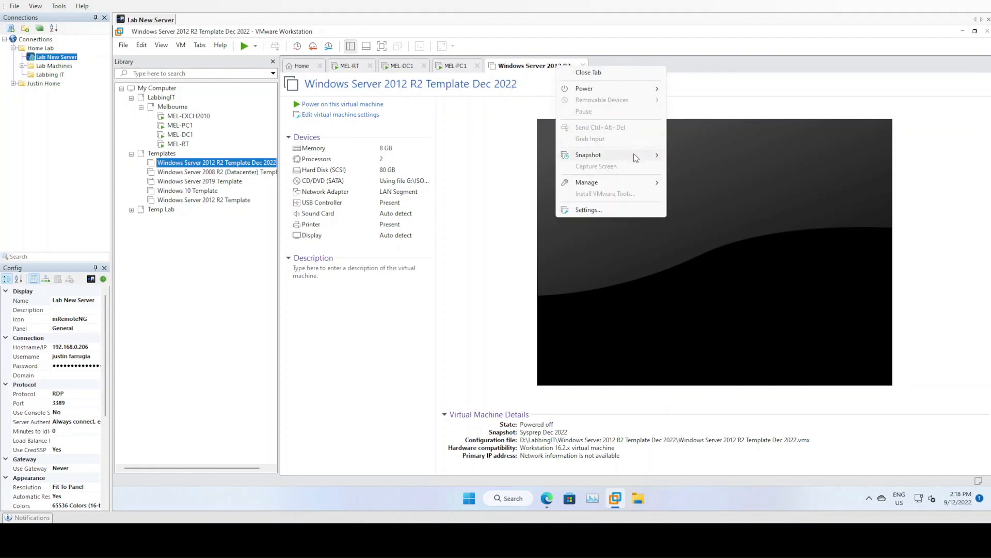
pyautogui.moveTo(630, 183)
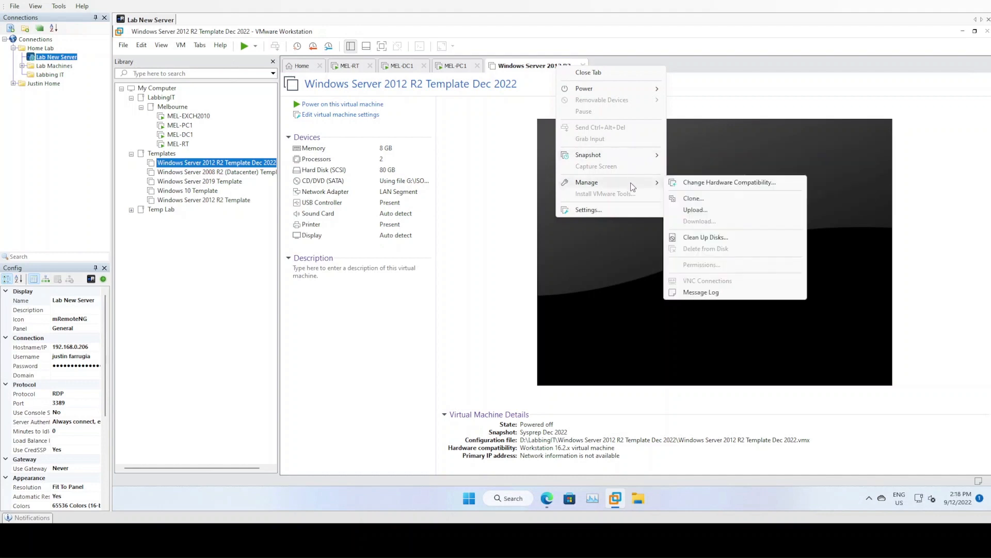
pyautogui.click(693, 198)
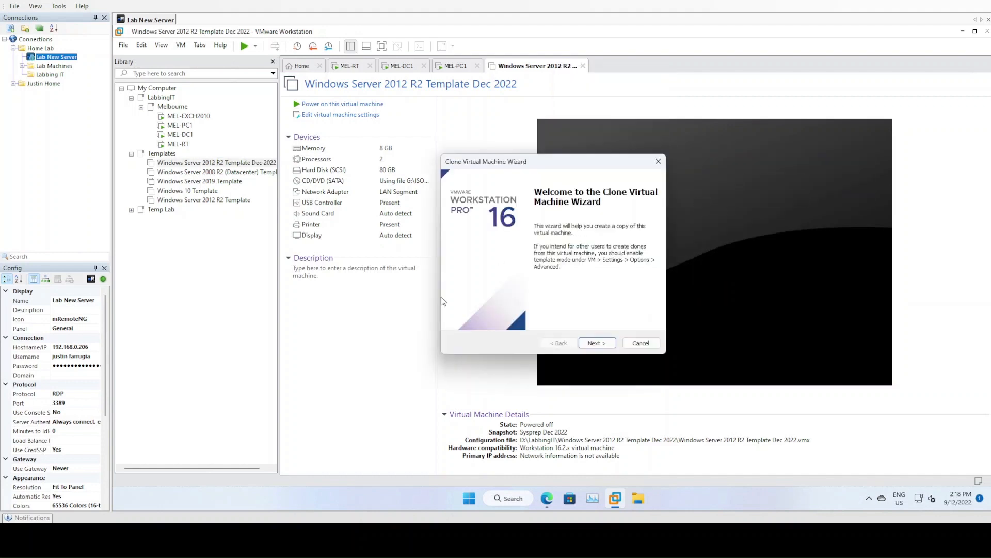
pyautogui.click(586, 343)
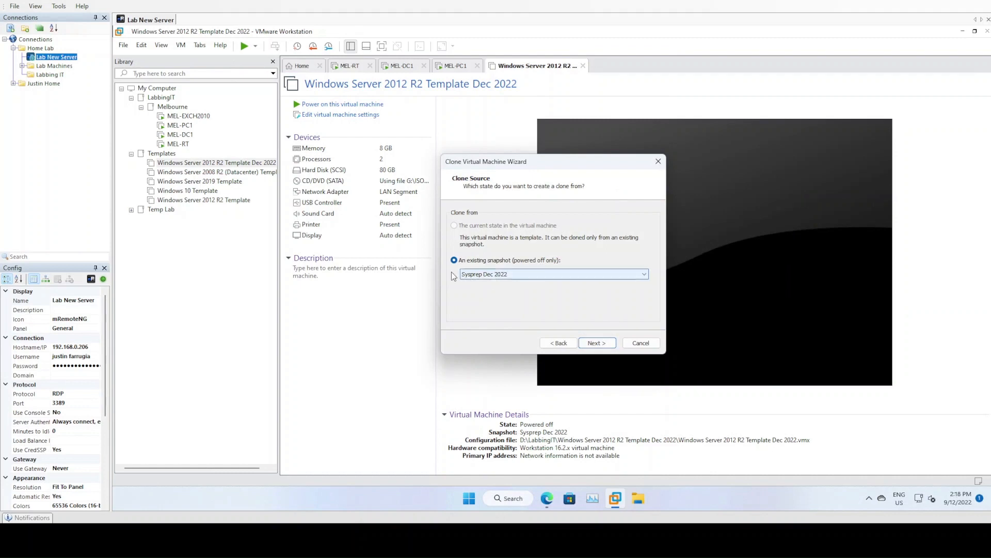
pyautogui.click(498, 279)
pyautogui.click(479, 284)
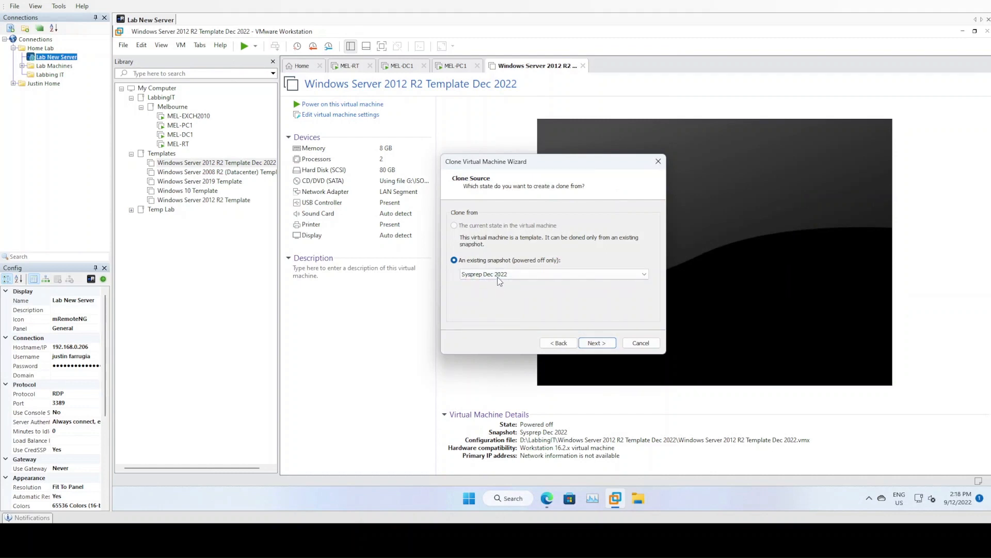
pyautogui.click(600, 346)
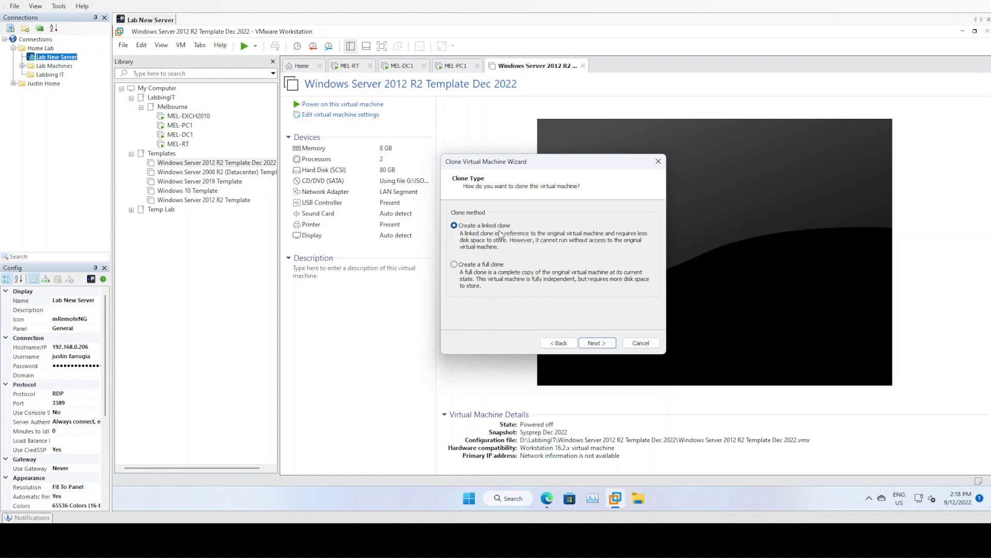
pyautogui.click(479, 266)
# - Confirm the full clone type and advance to the new machine's name page
pyautogui.click(597, 343)
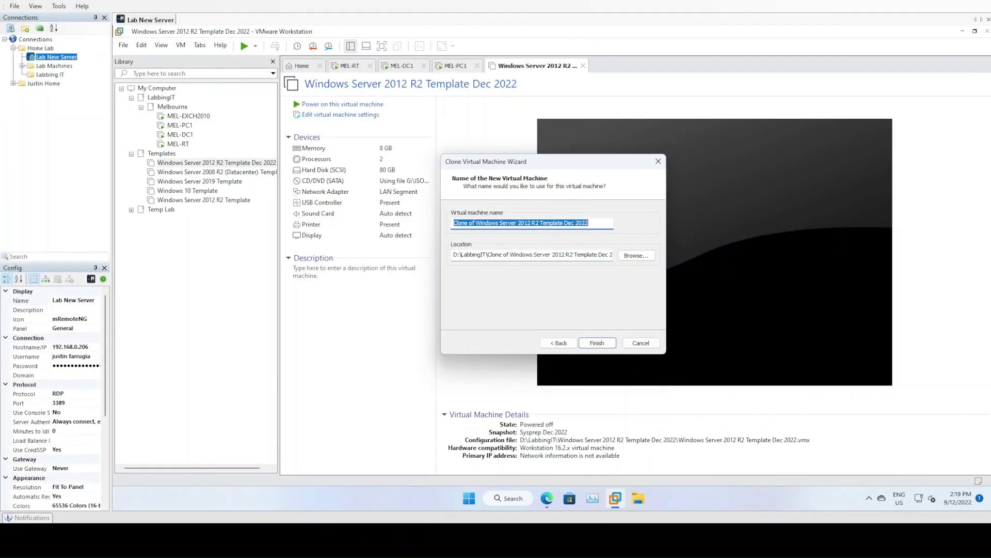
pyautogui.moveTo(601, 222); pyautogui.dragTo(438, 217)
# - Name the clone MEL-VBR, finish cloning, and close the completed wizard
pyautogui.write('MEL-VBR')
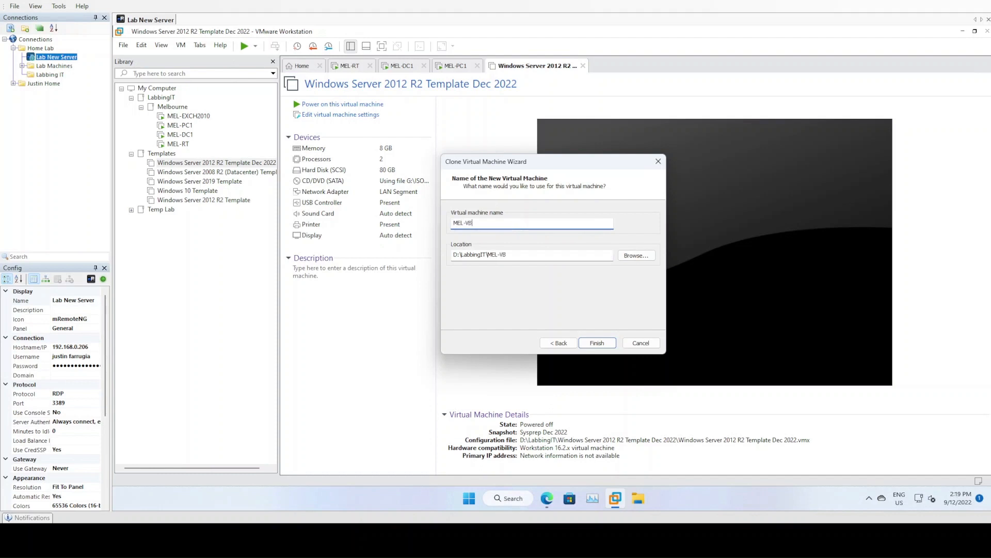
pyautogui.click(597, 343)
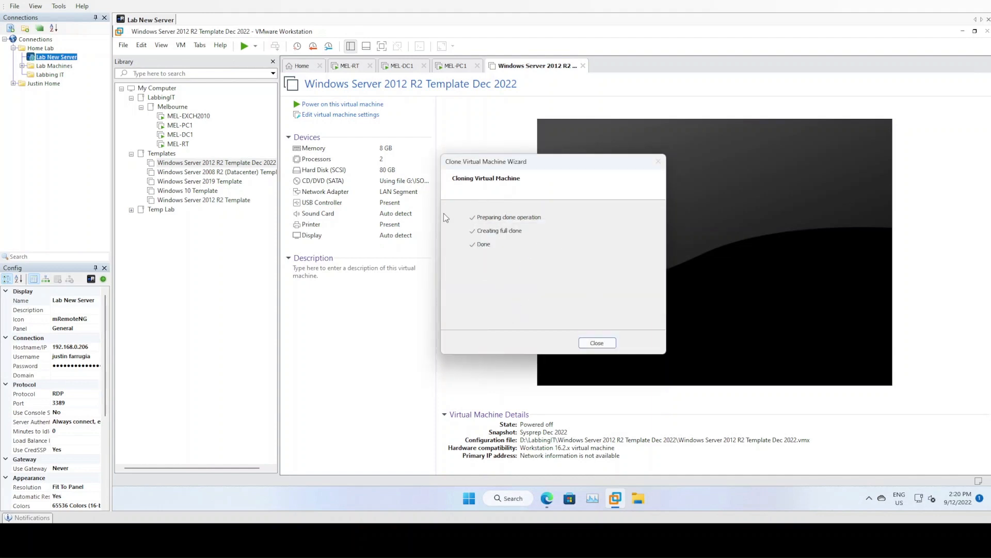
pyautogui.click(597, 344)
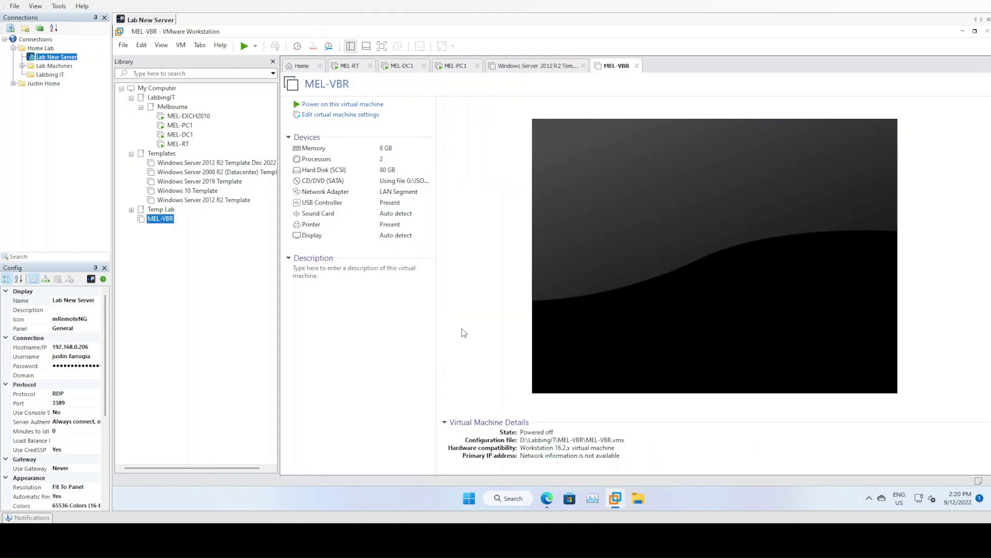
# - Close the template's tab, narrow the library, and move MEL-VBR into the Melbourne folder
pyautogui.click(549, 68)
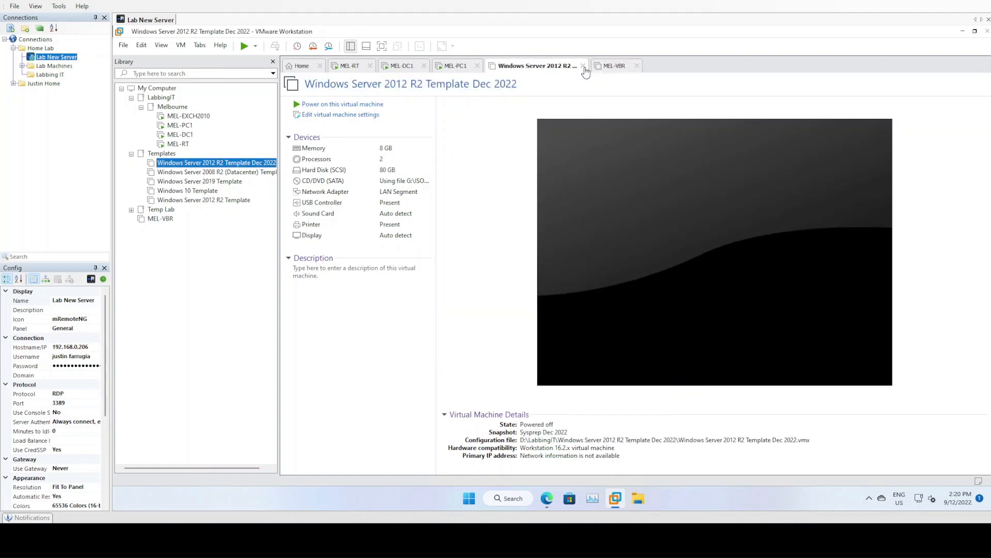
pyautogui.click(583, 66)
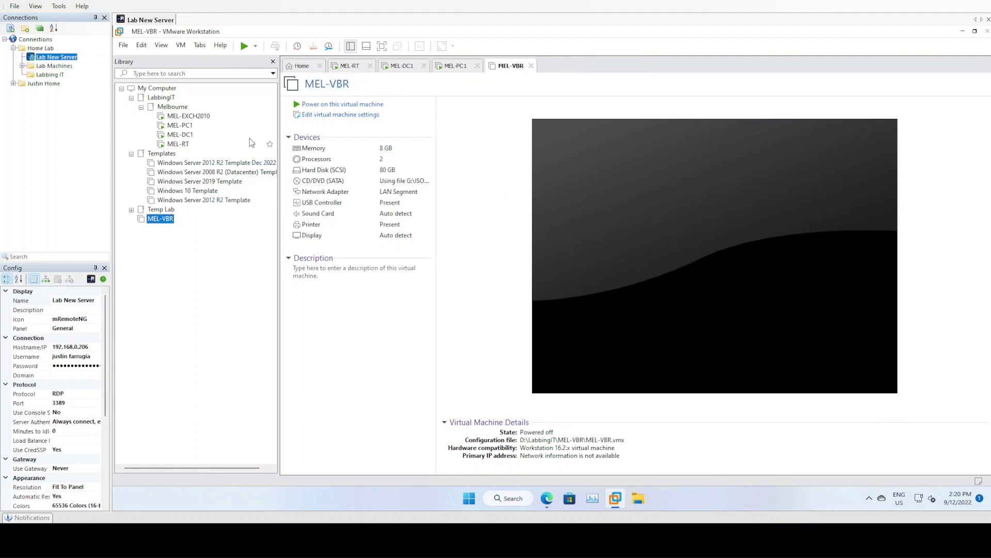
pyautogui.moveTo(279, 249); pyautogui.dragTo(204, 240)
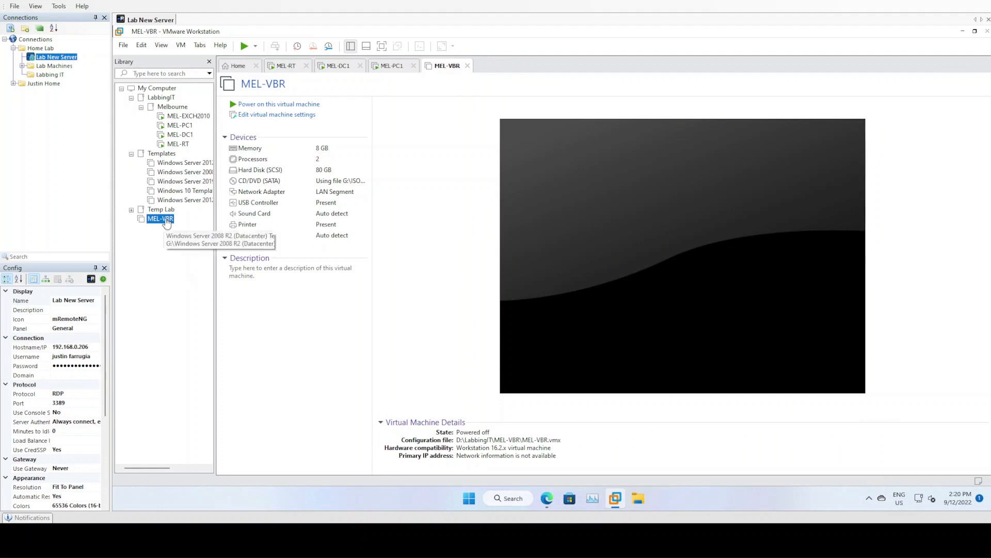
pyautogui.moveTo(161, 222); pyautogui.dragTo(178, 113)
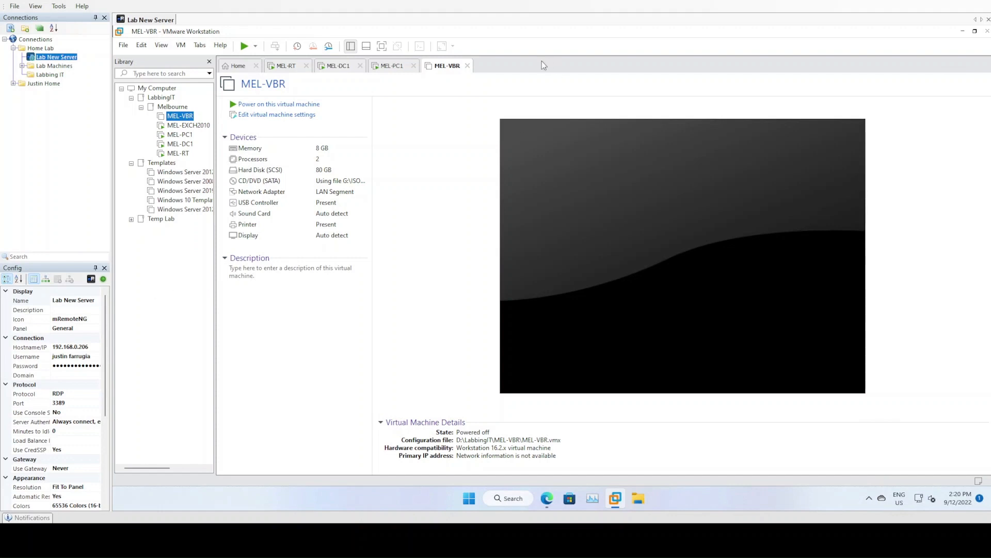
# - Review MEL-VBR's settings: 8 GB memory, 2 processors and an 80 GB hard disk
pyautogui.click(279, 115)
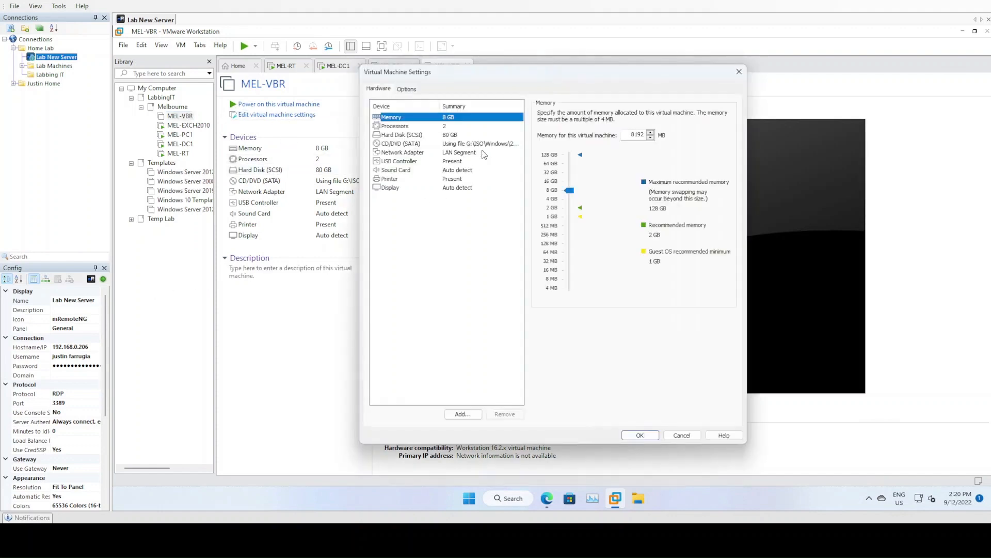
pyautogui.click(448, 127)
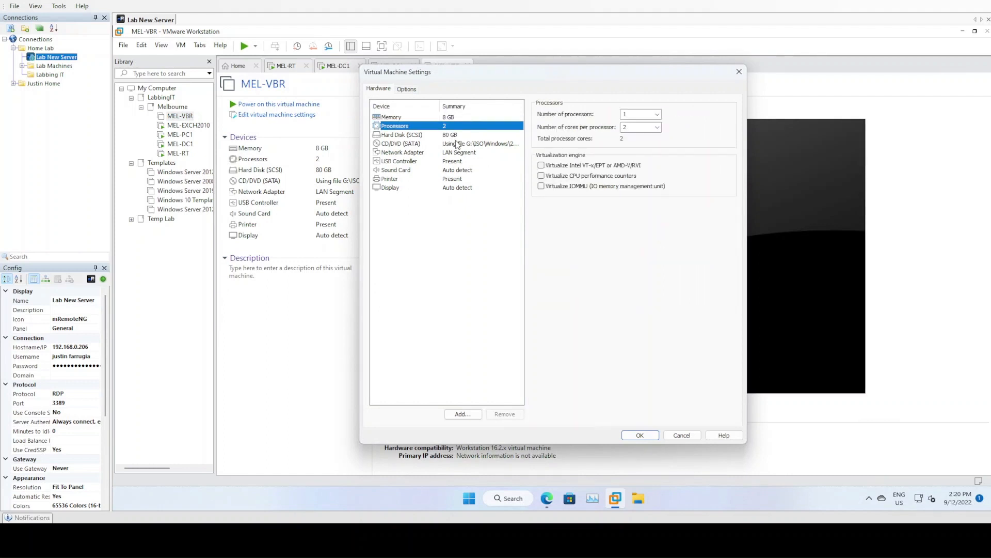
pyautogui.click(454, 137)
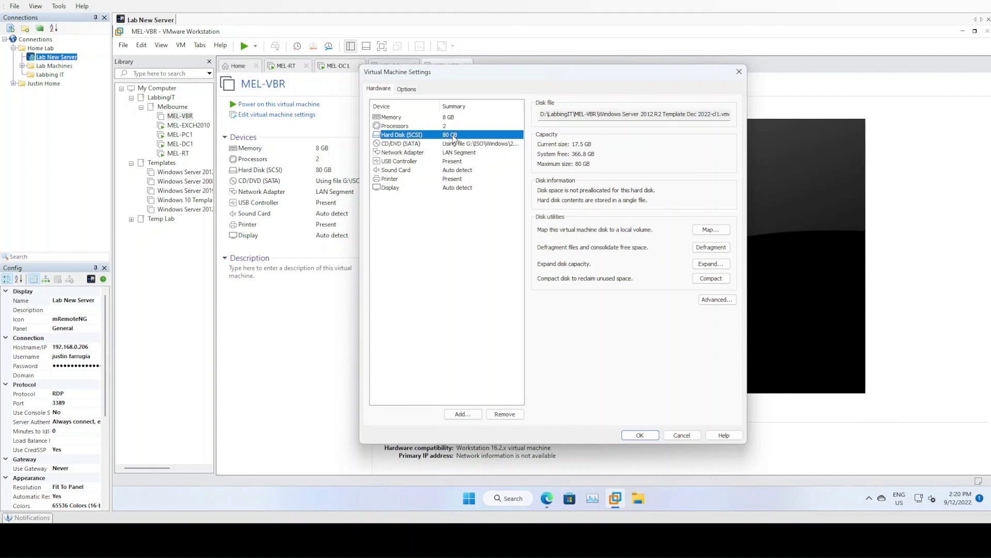
pyautogui.click(464, 294)
pyautogui.click(452, 135)
pyautogui.click(499, 334)
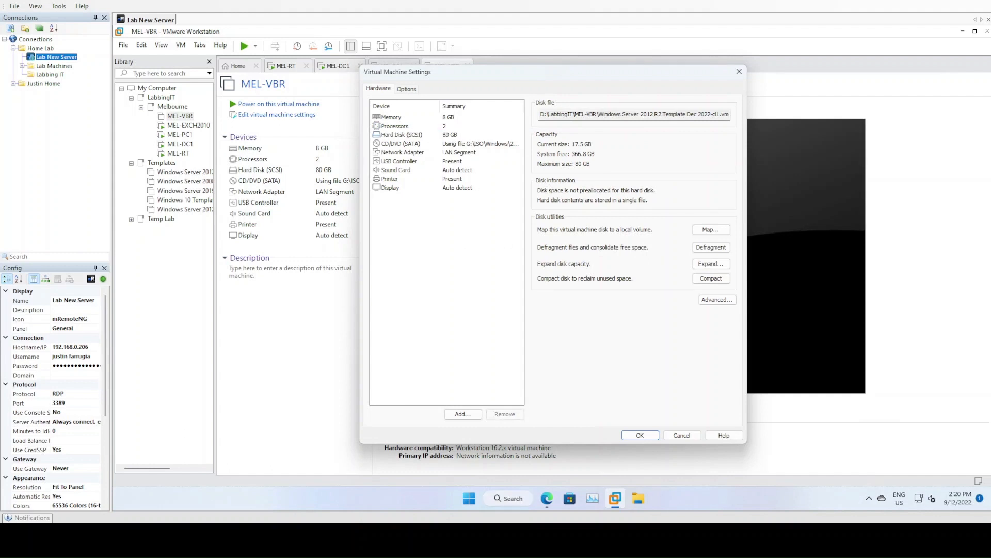